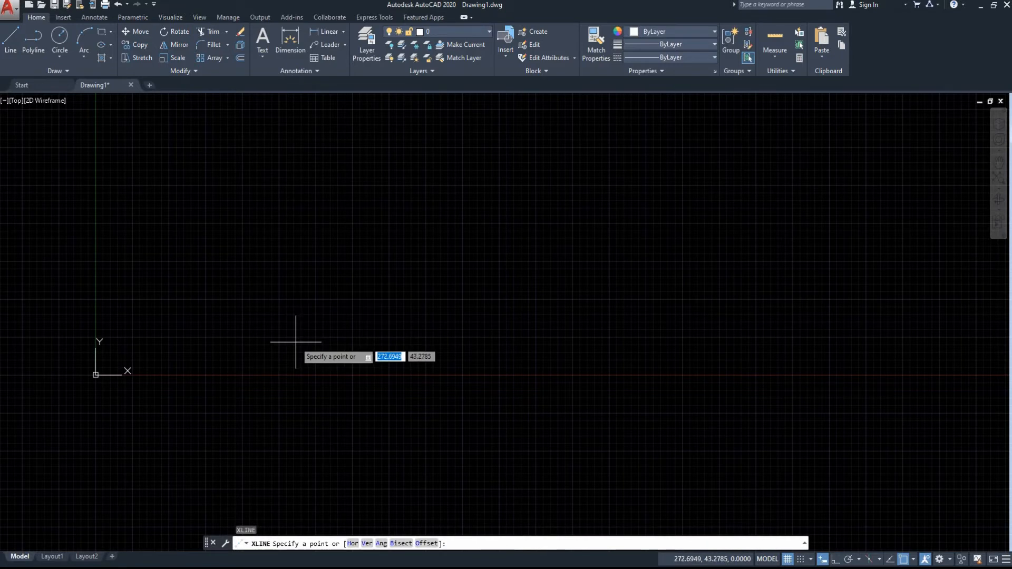
Draw horizontal and vertical construction lines through the origin (0,0) with Ortho turned on.
text(0)
key(Tab)
text(0)
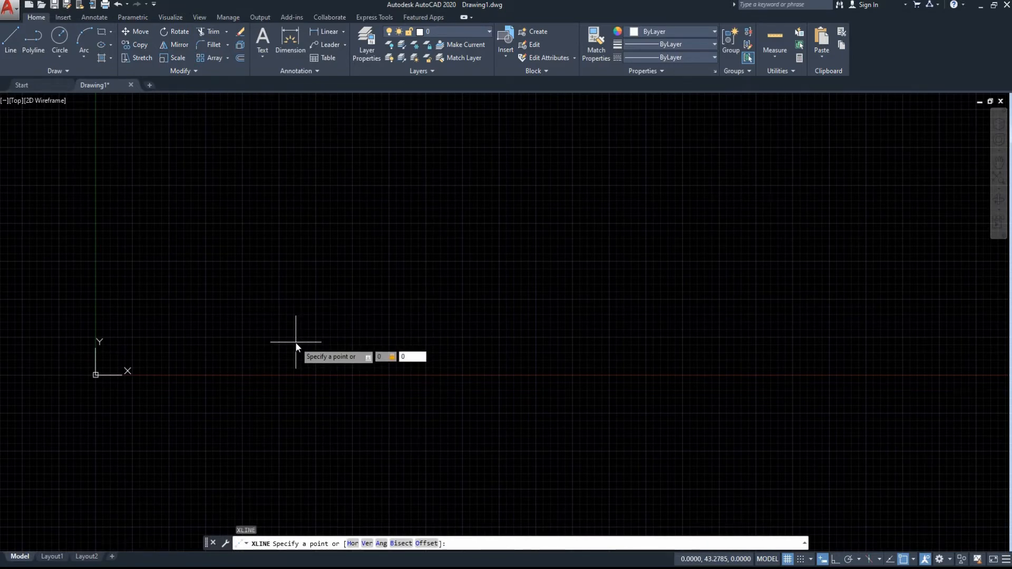
key(Return)
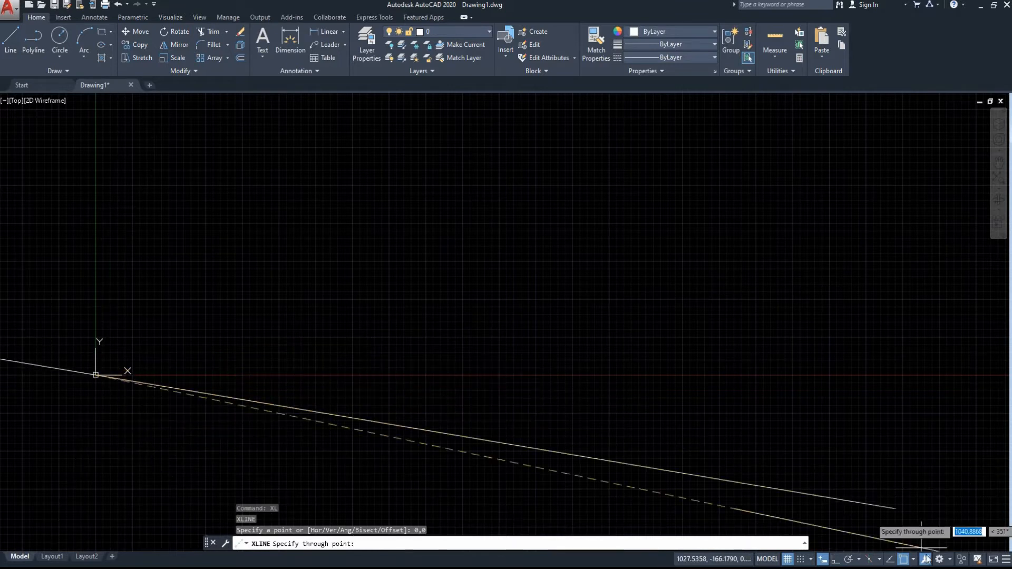
click(835, 559)
click(806, 409)
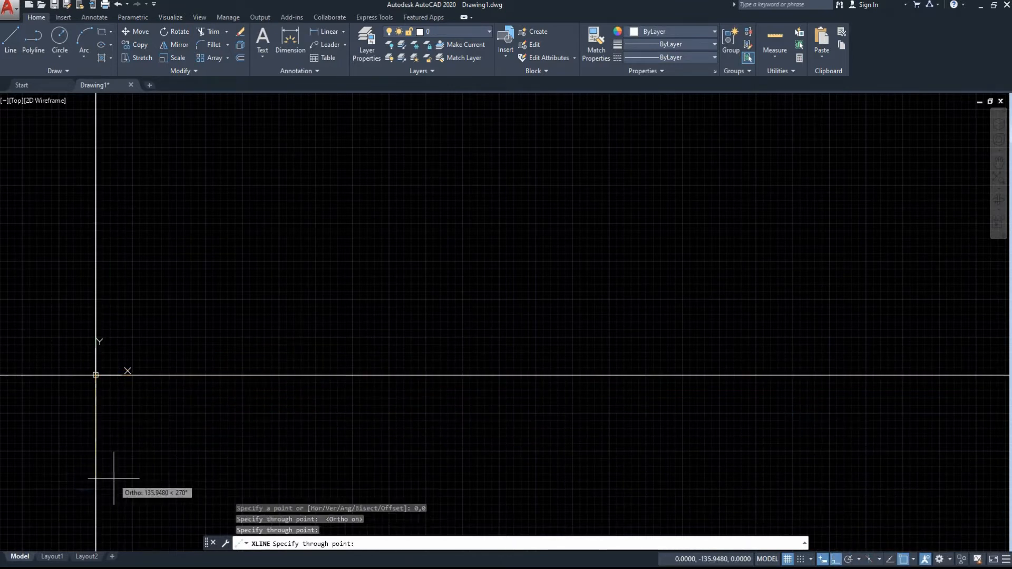
key(Escape)
click(139, 461)
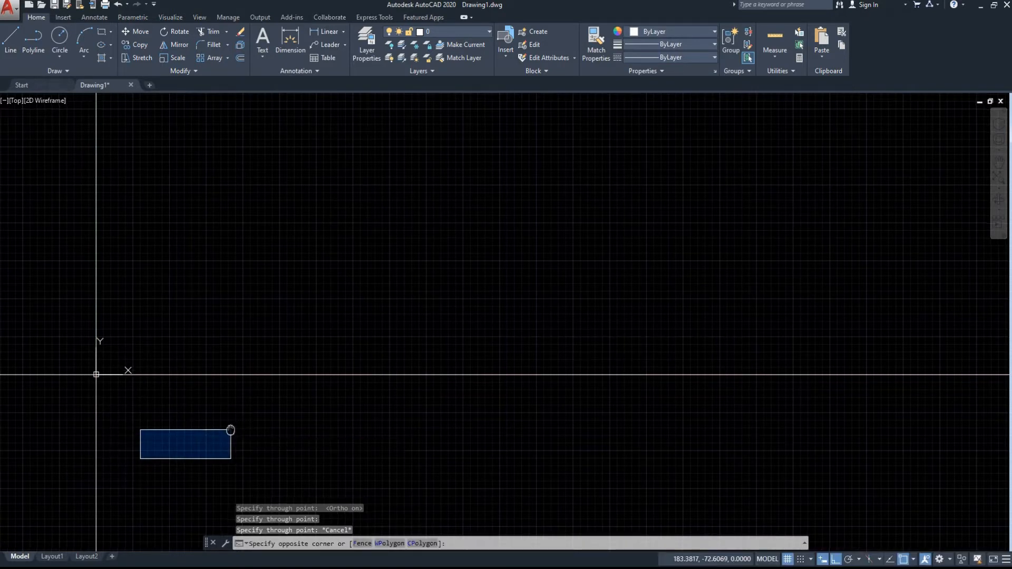
key(Escape)
click(341, 421)
mouse_move(404, 434)
middle_down()
mouse_move(492, 418)
mouse_move(754, 406)
middle_up()
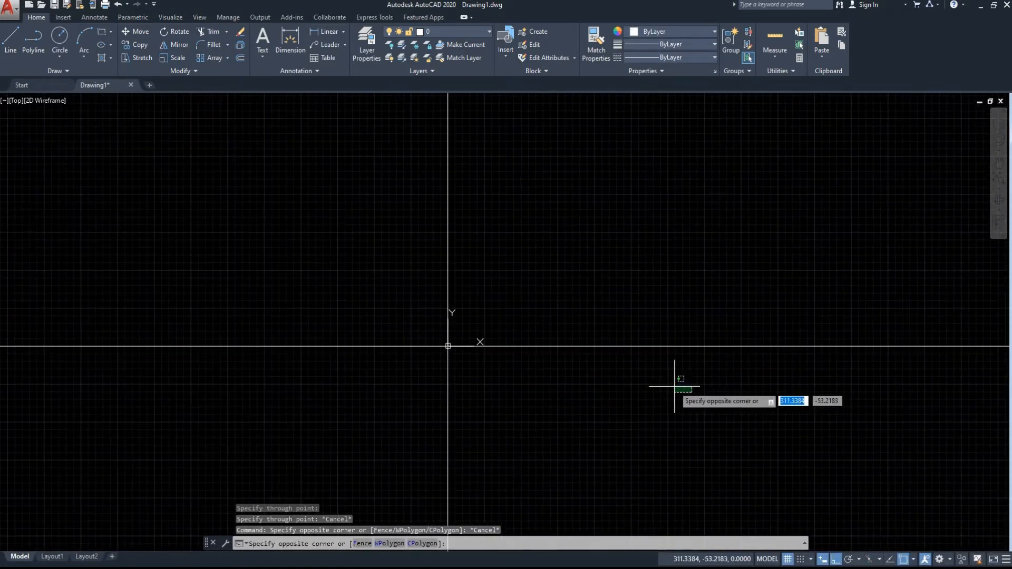
middle_drag(673, 386, 526, 391)
click(398, 406)
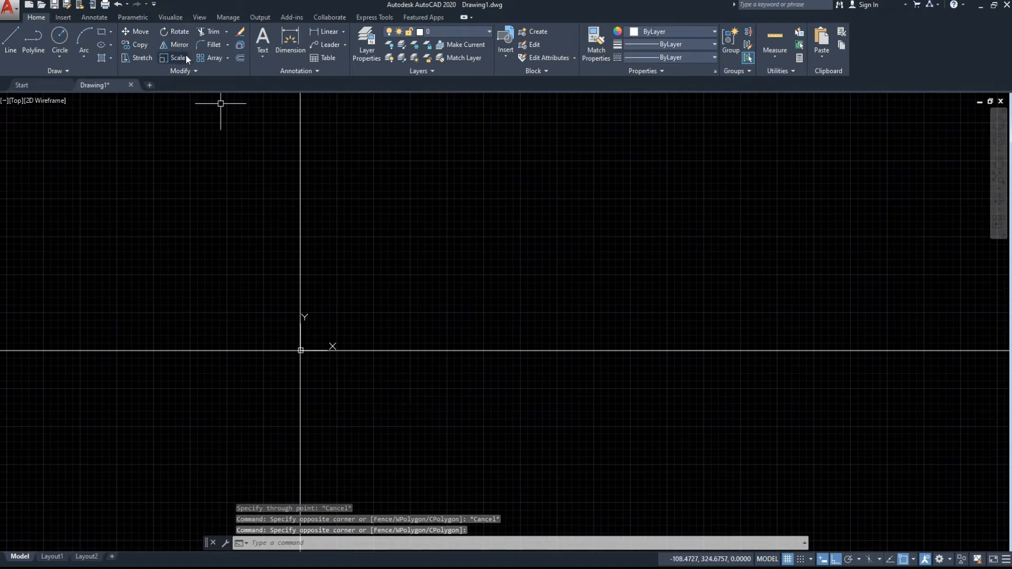
Offset the horizontal construction line through the origin 7 units upward.
click(493, 331)
click(455, 382)
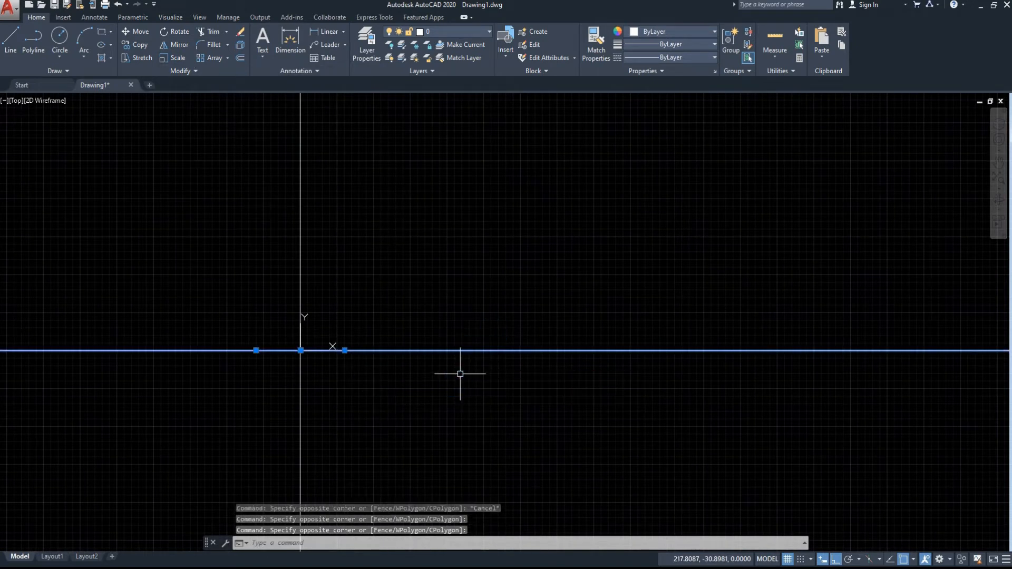
key(Return)
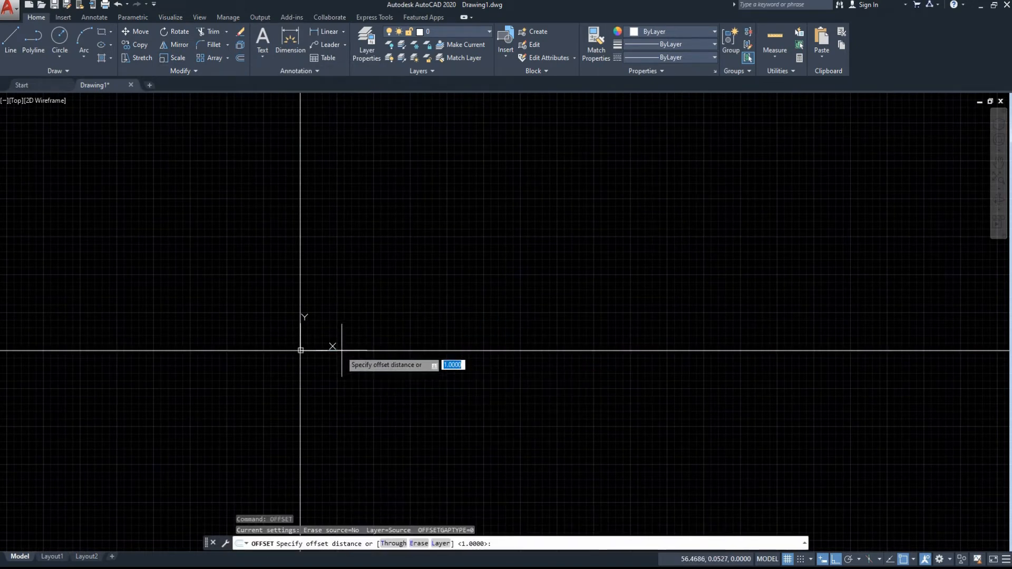
click(301, 351)
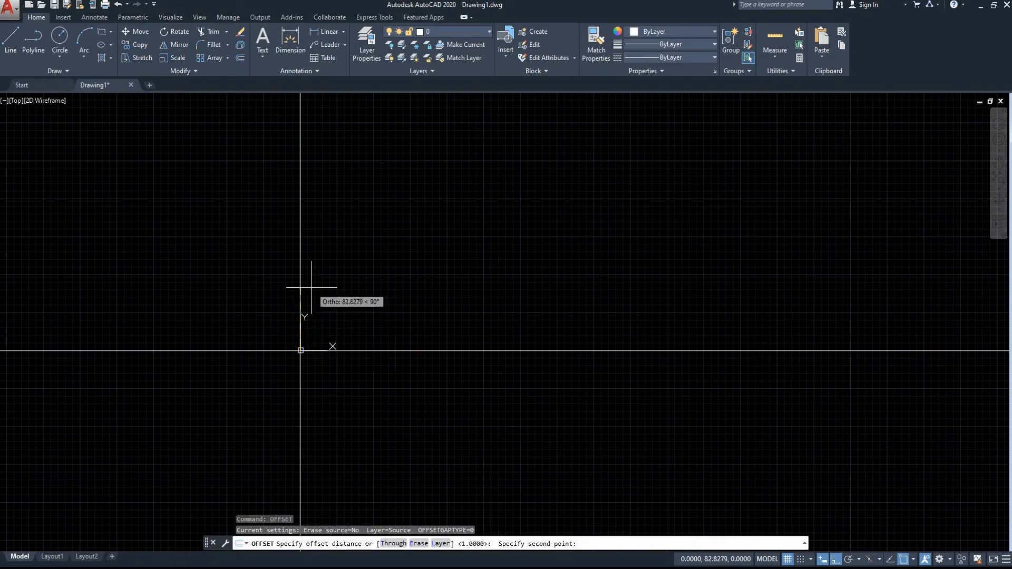
key(Return)
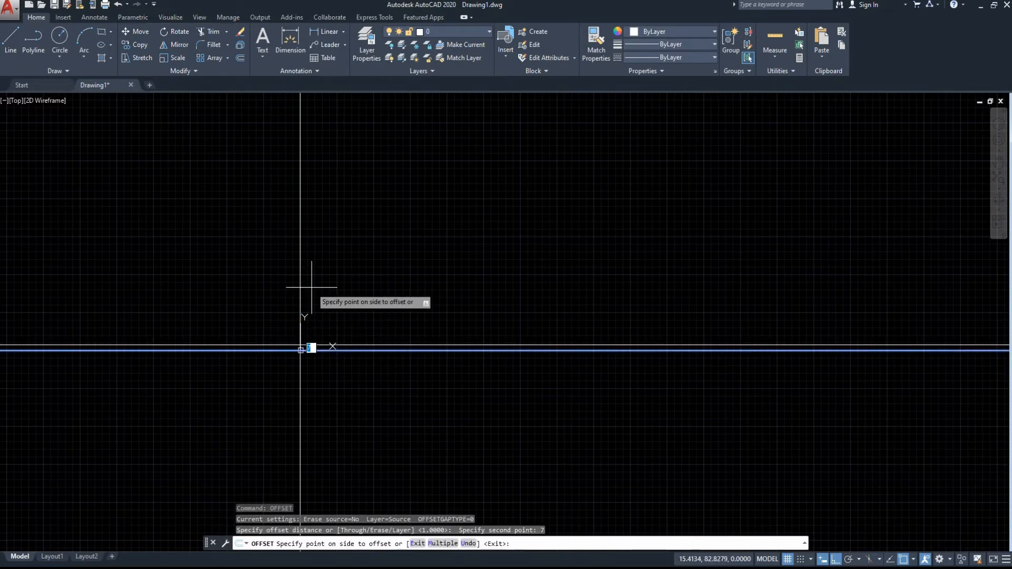
click(311, 287)
Offset the horizontal construction line through the origin 25 units upward.
scroll(351, 407, up, 4)
click(337, 269)
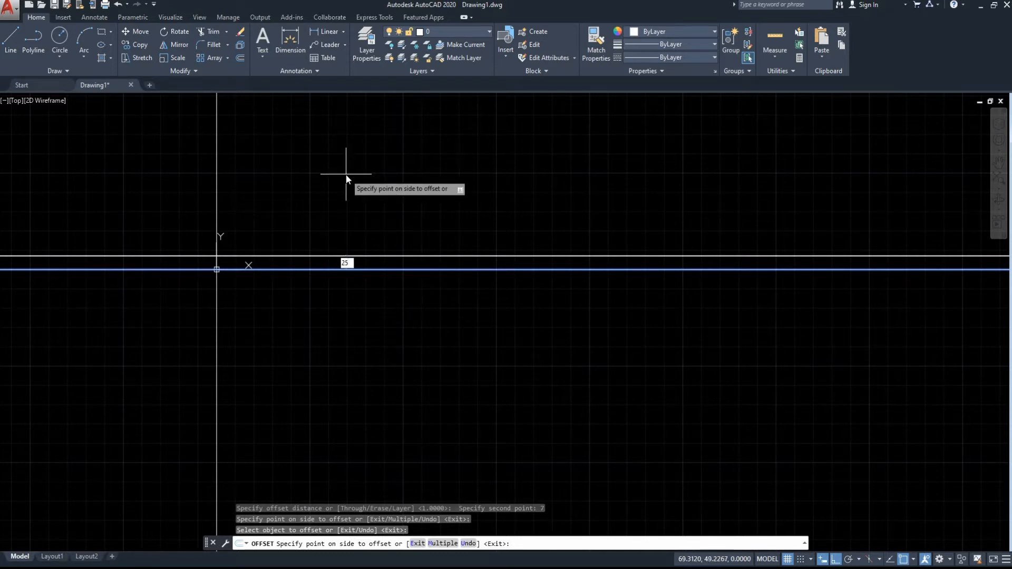
key(Return)
scroll(342, 222, down, 2)
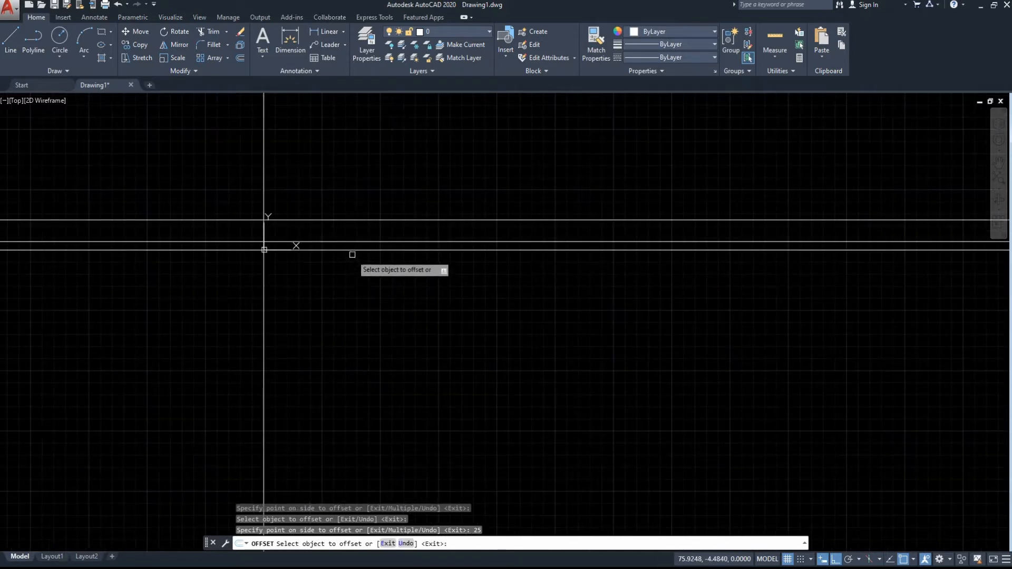
click(354, 250)
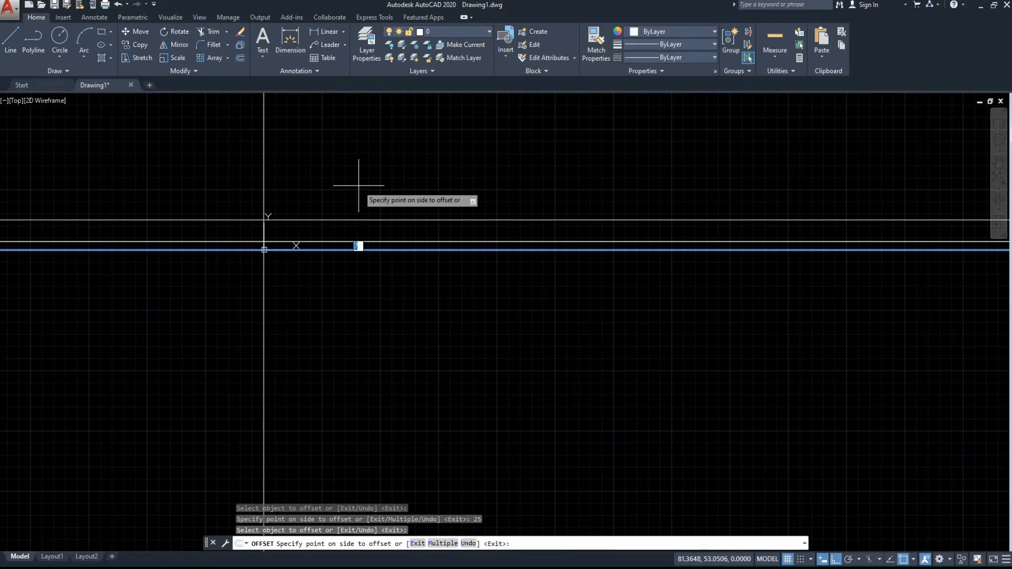
key(Escape)
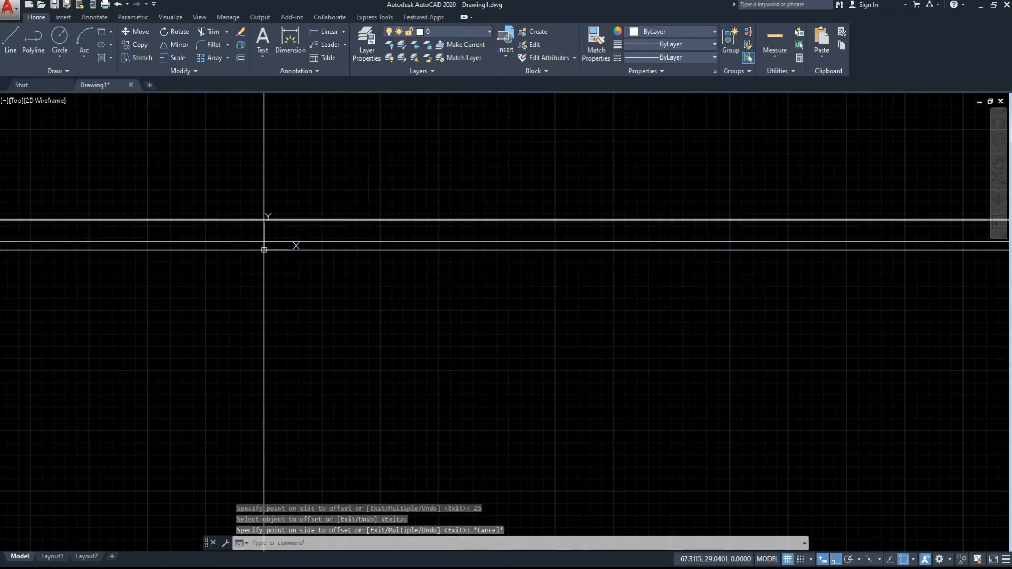
Offset the uppermost horizontal construction line 0.5 units upward.
key(Return)
click(347, 219)
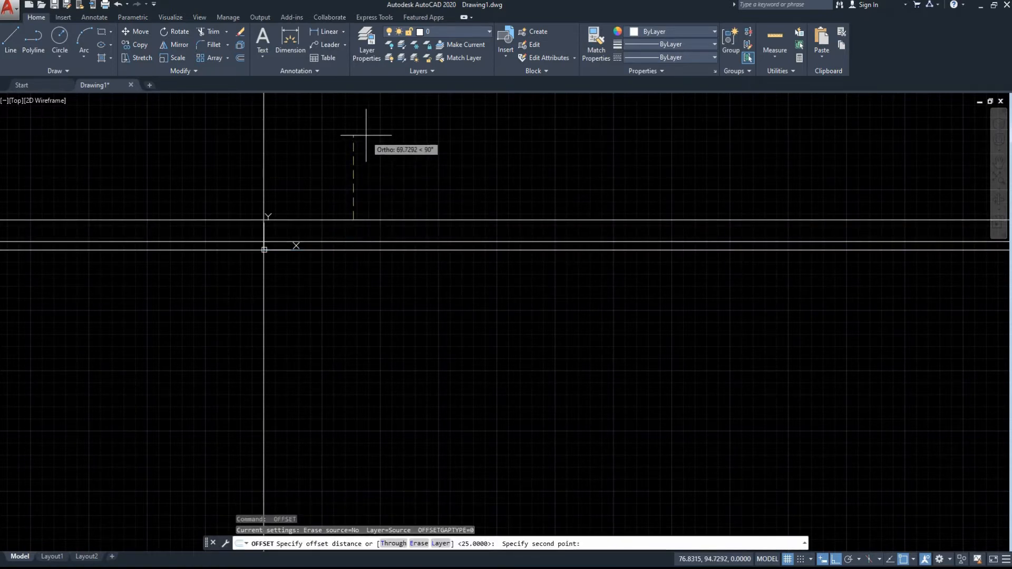
text(0.5)
key(Return)
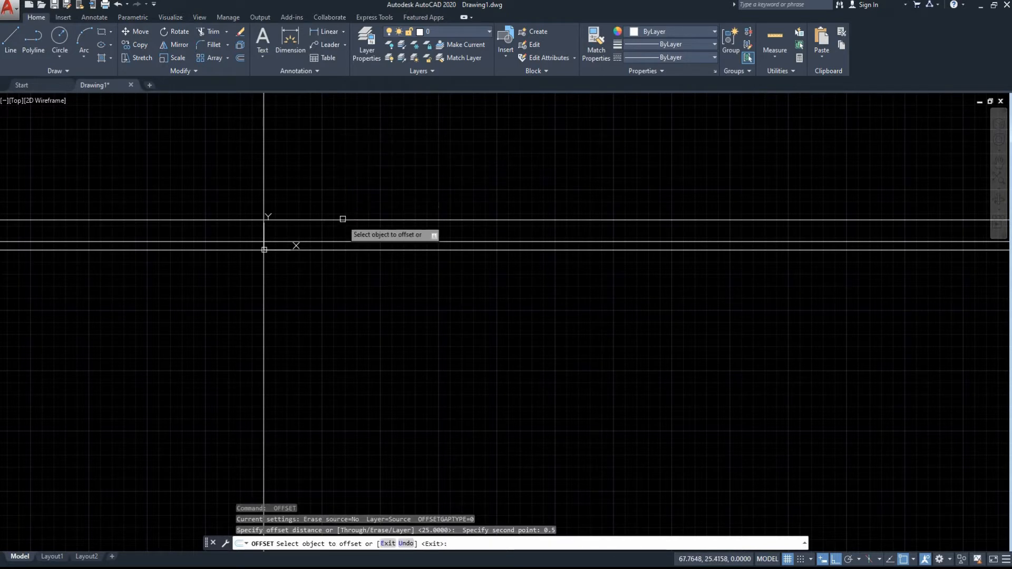
click(343, 219)
click(353, 191)
scroll(351, 217, up, 6)
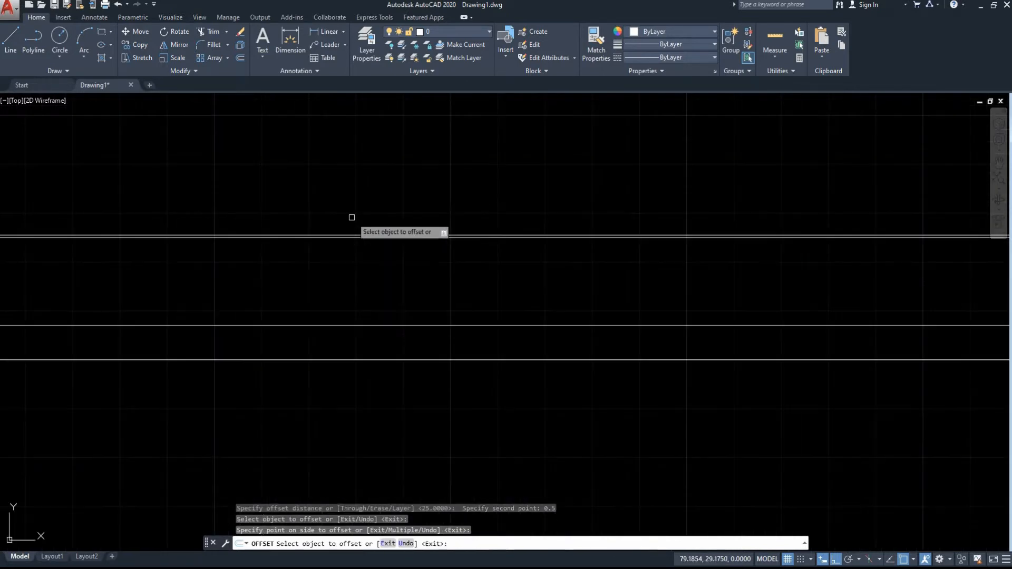
middle_drag(289, 329, 573, 371)
scroll(574, 370, up, 2)
middle_drag(483, 333, 590, 257)
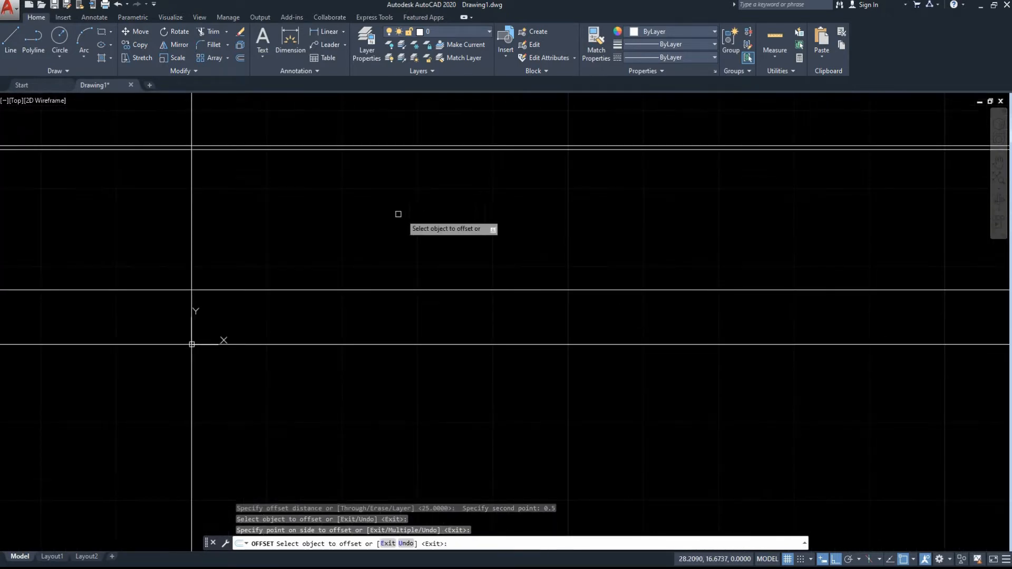
scroll(477, 275, up, 6)
scroll(464, 265, down, 4)
mouse_move(448, 265)
middle_down()
mouse_move(574, 344)
mouse_move(548, 305)
middle_up()
scroll(517, 264, up, 2)
scroll(451, 230, down, 2)
middle_drag(448, 237, 509, 265)
scroll(499, 240, down, 2)
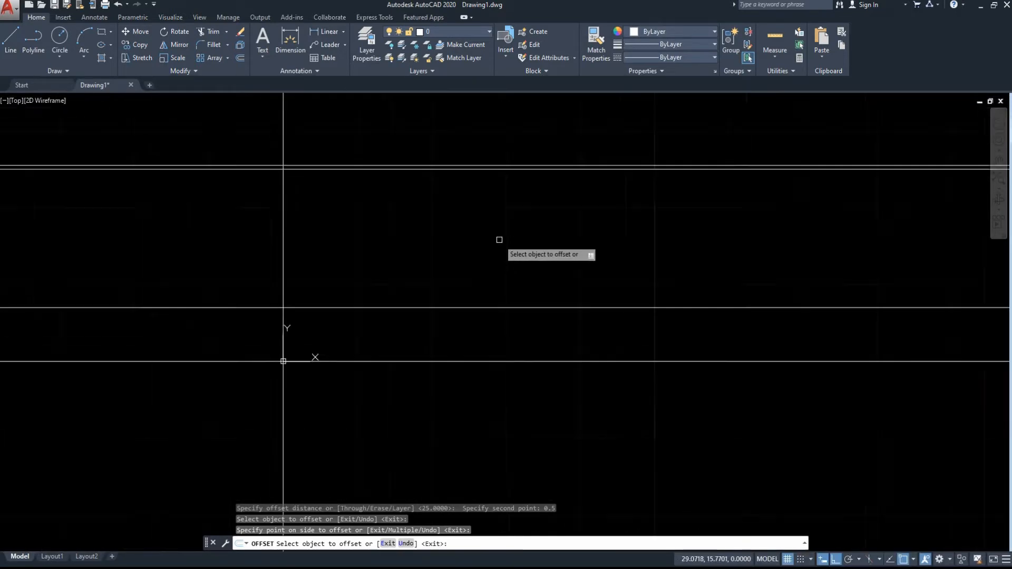
Offset the lower line of the closely spaced upper pair 7 units downward, and the resulting line another 2.3 units downward.
click(404, 169)
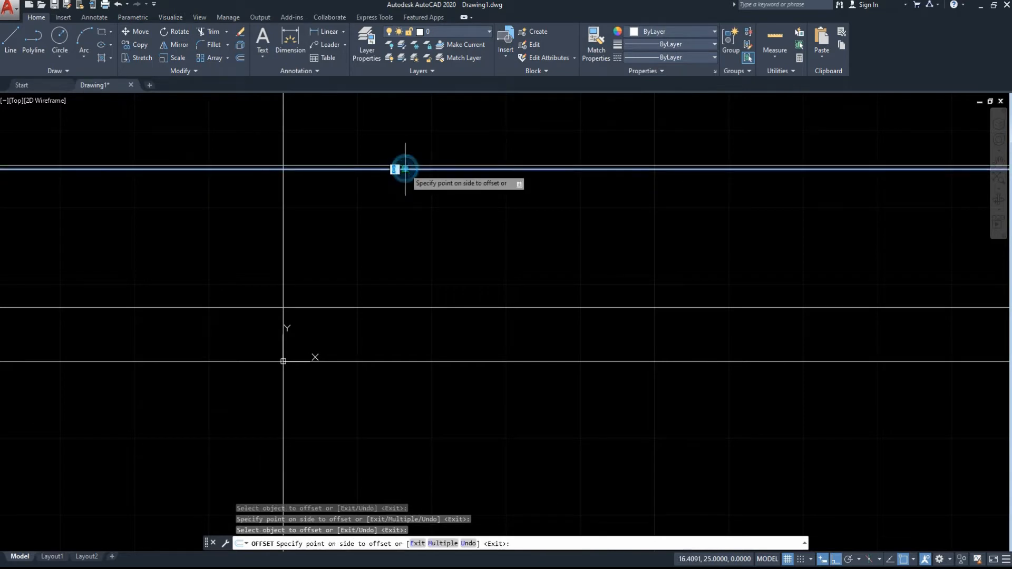
click(398, 232)
click(391, 223)
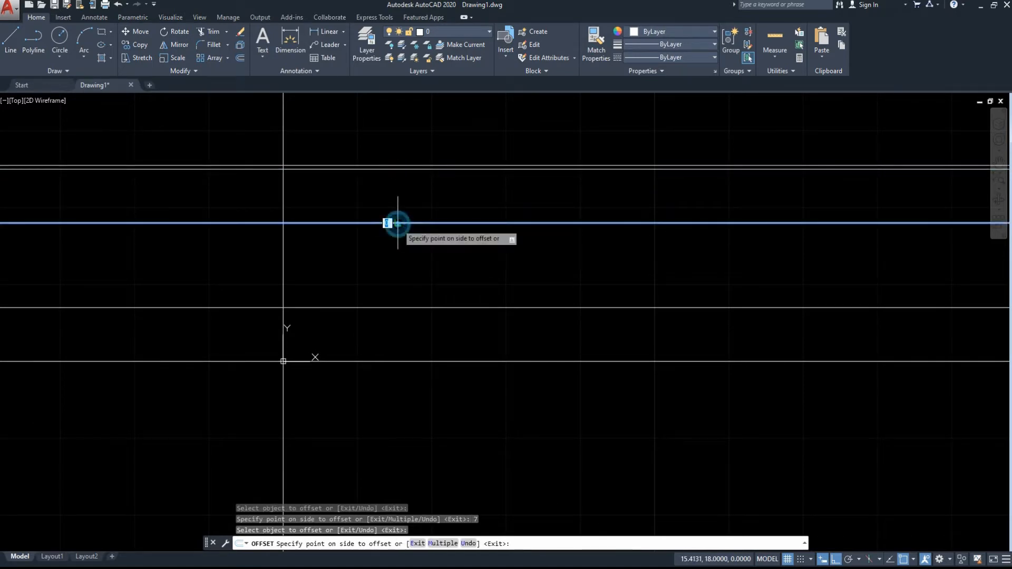
text(2.3)
key(Return)
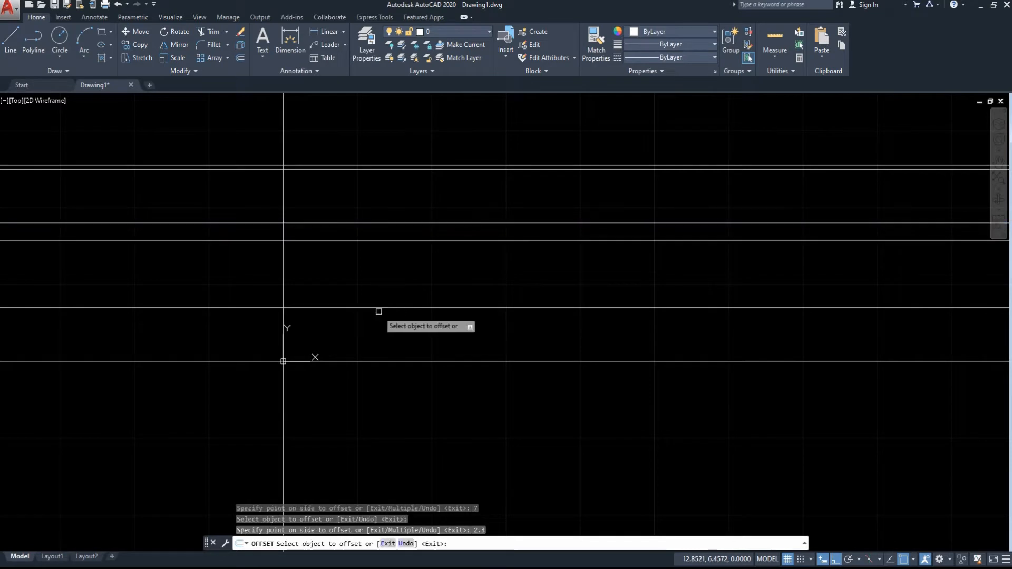
Offset the horizontal line made by the 2.3-unit offset 7 units downward.
click(411, 241)
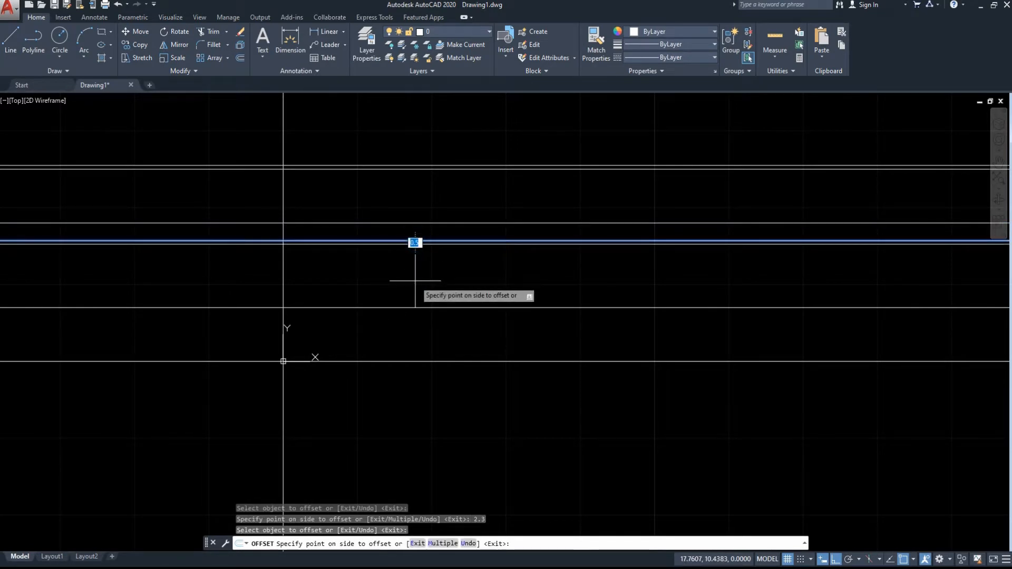
key(Return)
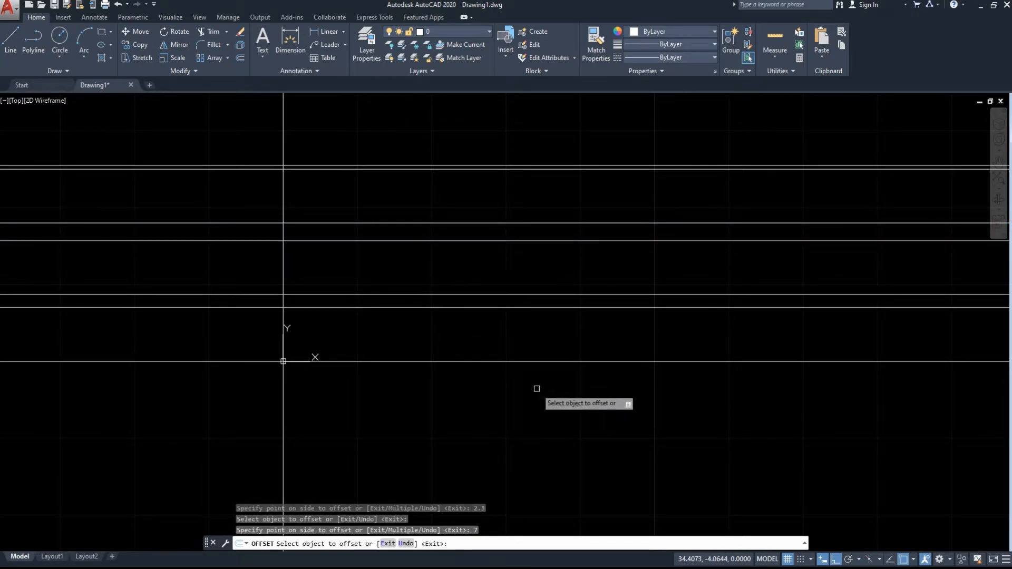
key(Escape)
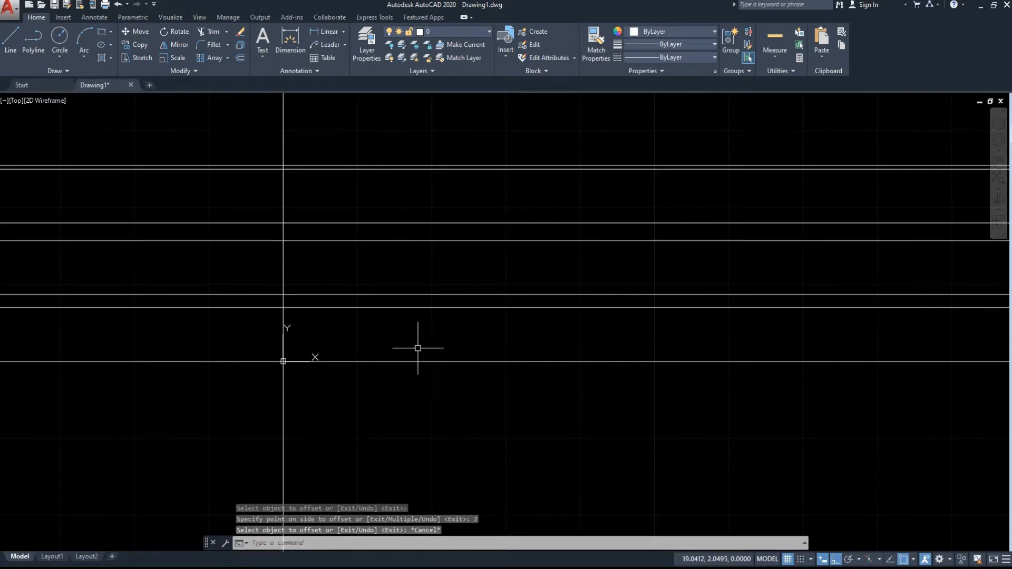
Offset the vertical construction line through the origin 7 units to the right.
text(of)
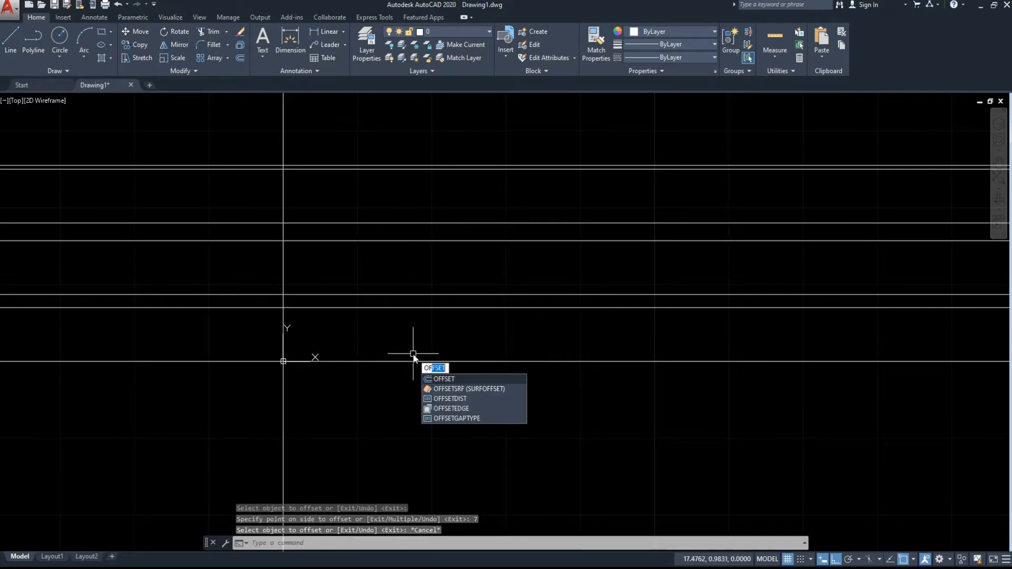
click(459, 376)
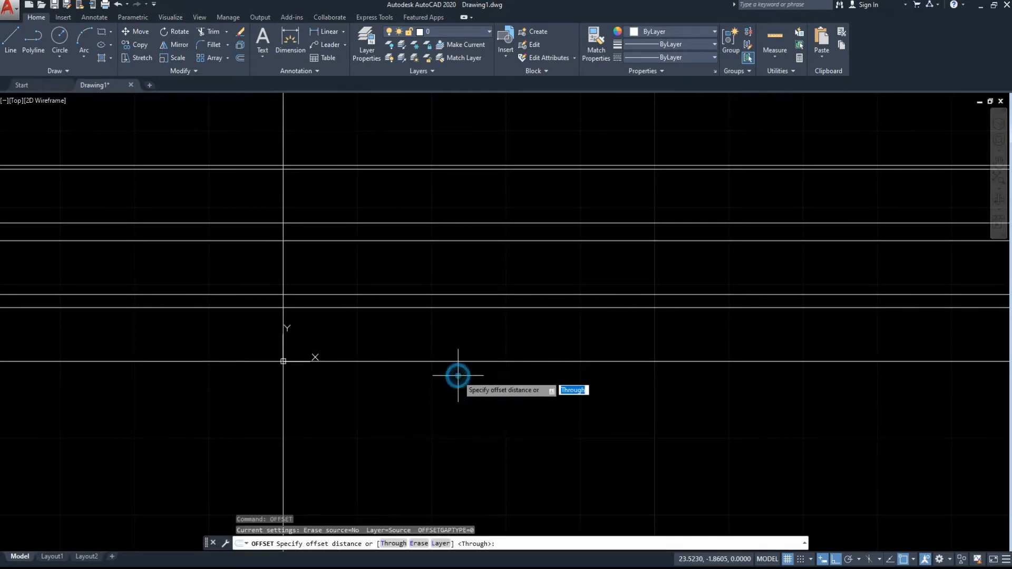
click(283, 223)
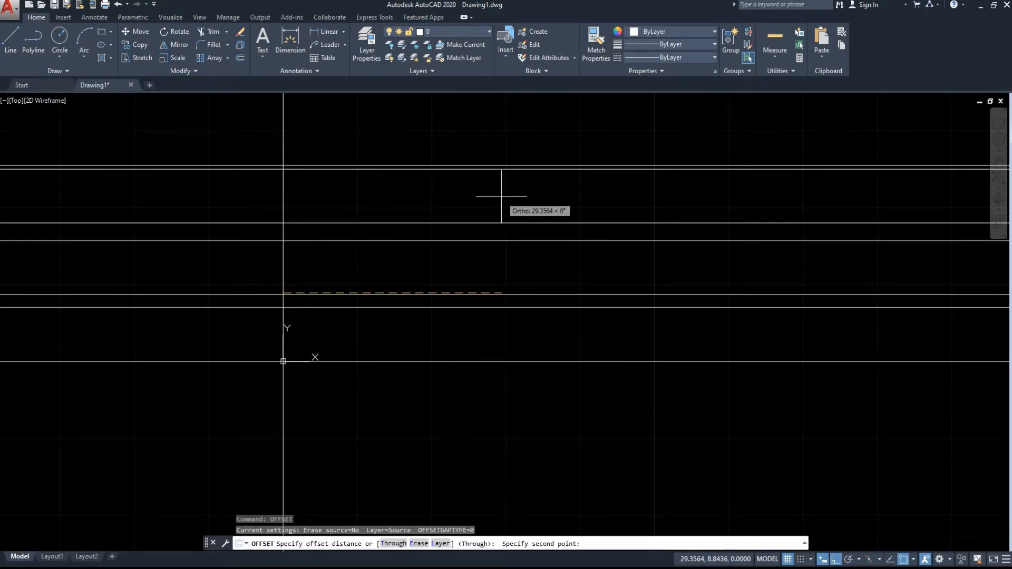
key(Return)
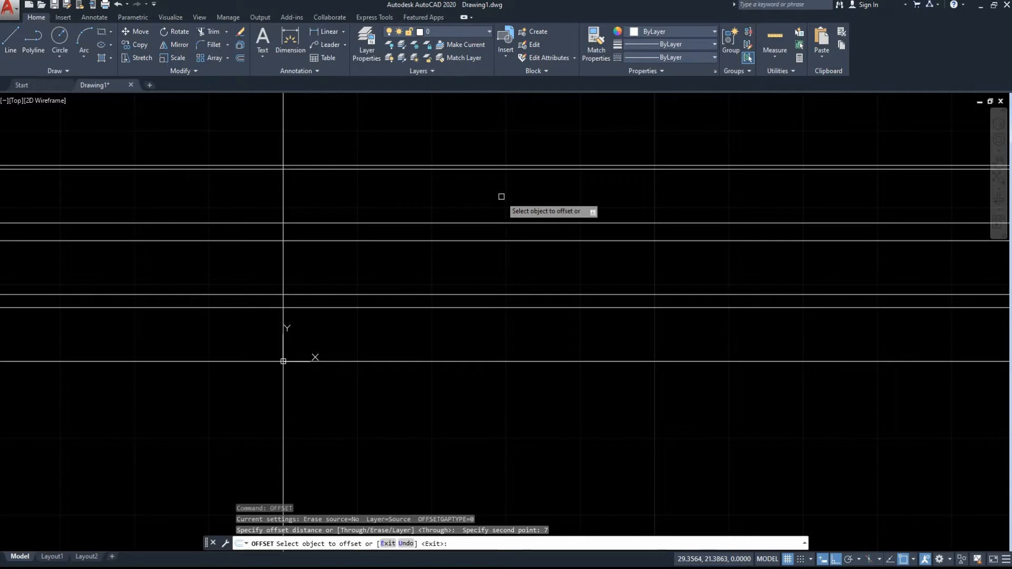
click(283, 184)
click(332, 185)
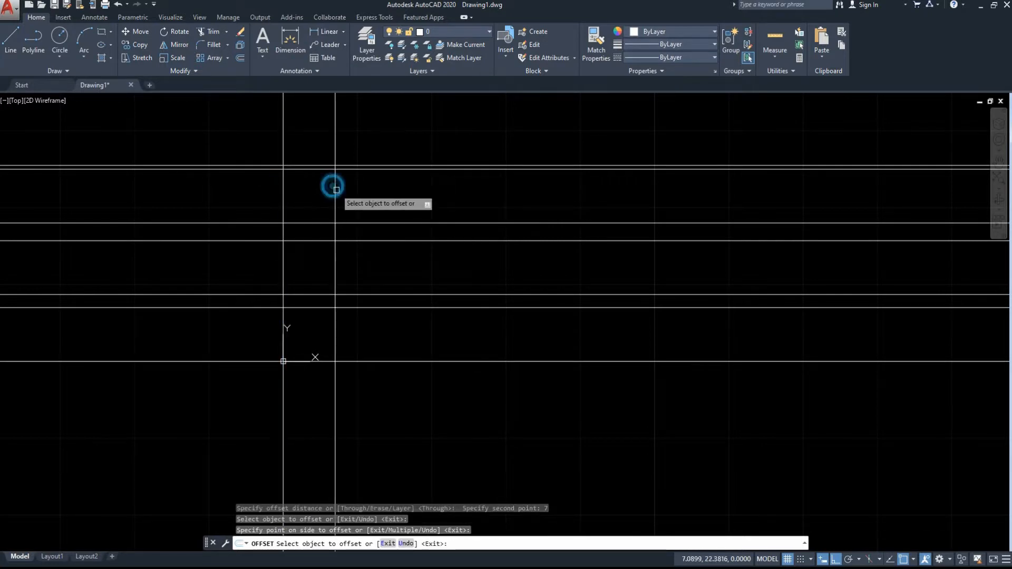
Offset the vertical line through the origin 21.1 units to the right, and the resulting line another 1.9 units to the right.
click(283, 190)
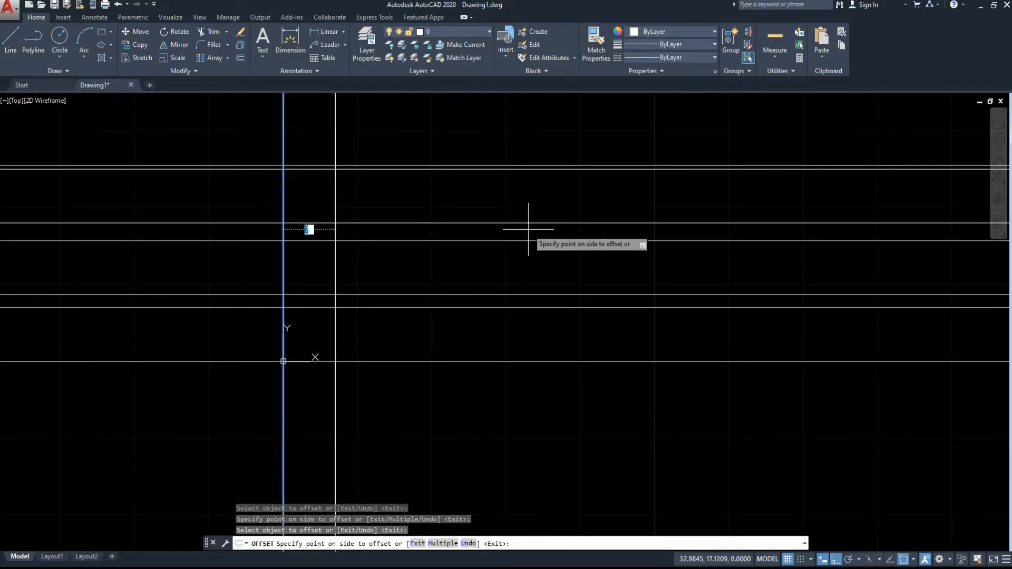
text(21.1)
key(Return)
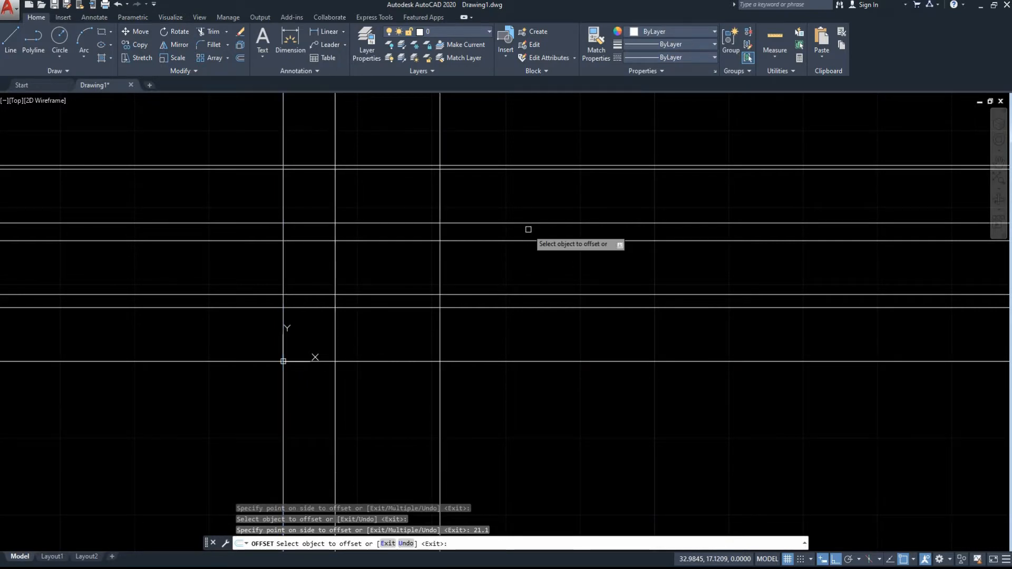
click(440, 214)
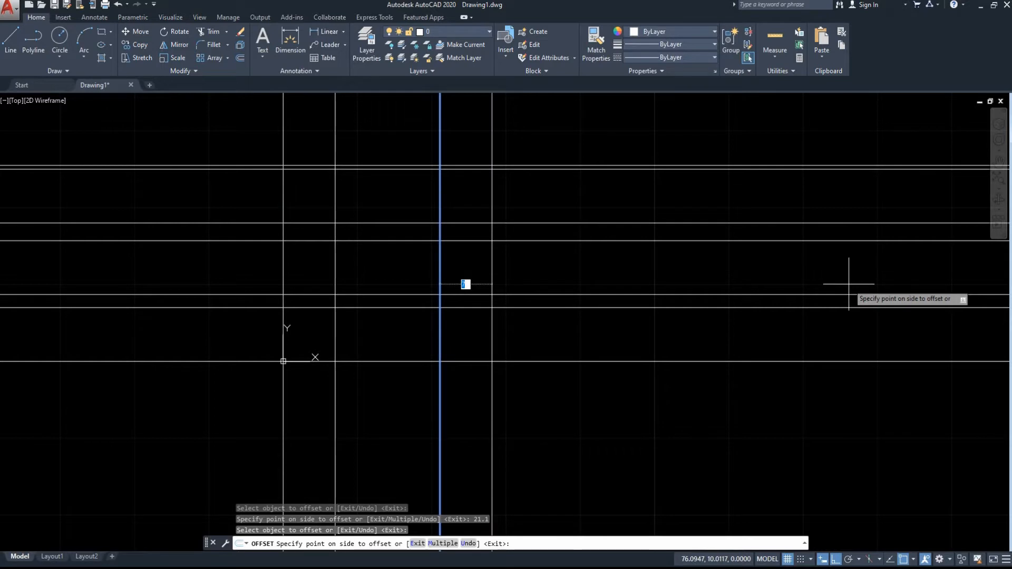
text(1.9)
key(Return)
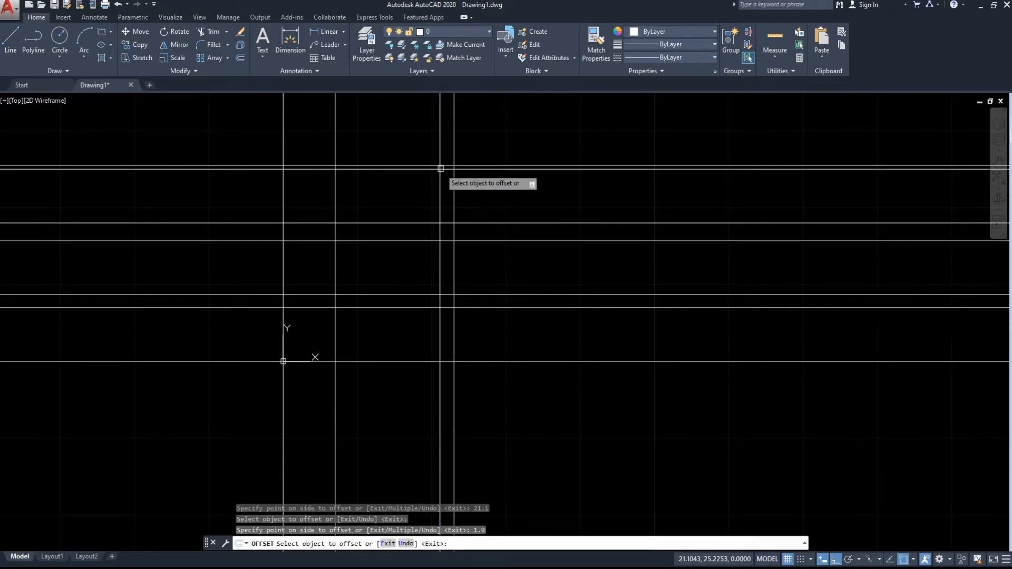
Offset the rightmost vertical construction line 2 units to the right, and the resulting line another 7 units to the right.
click(454, 180)
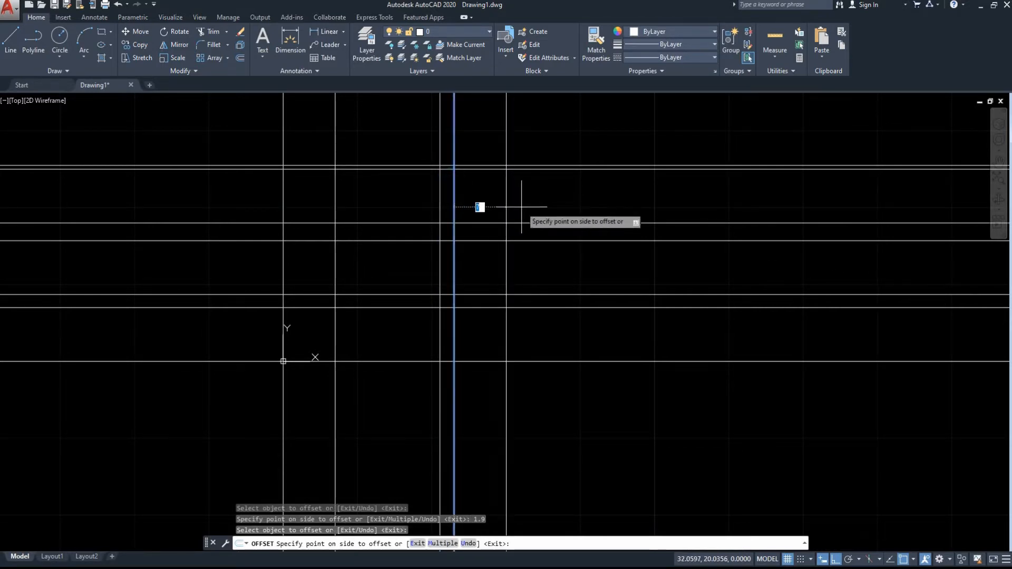
key(Return)
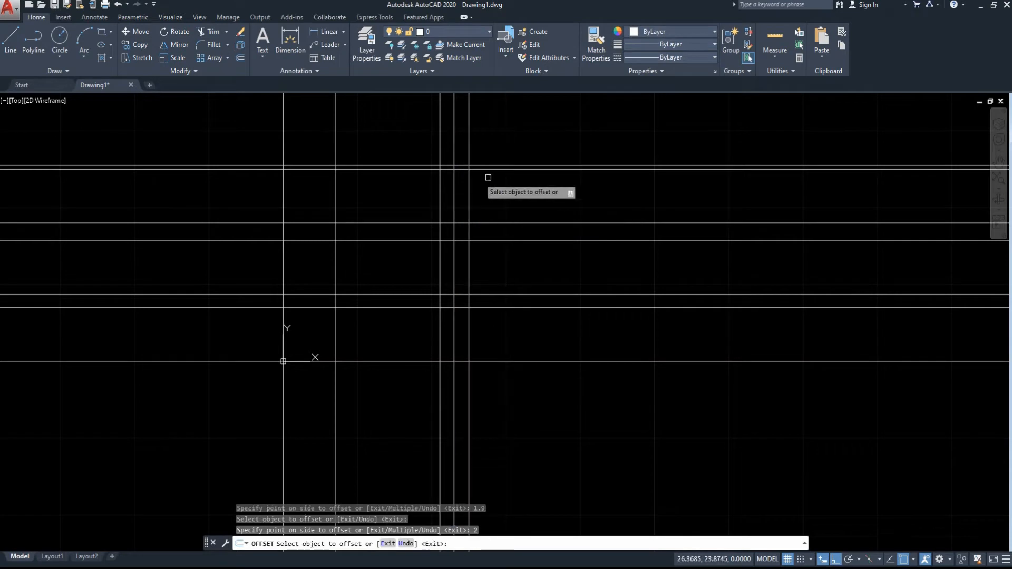
click(467, 187)
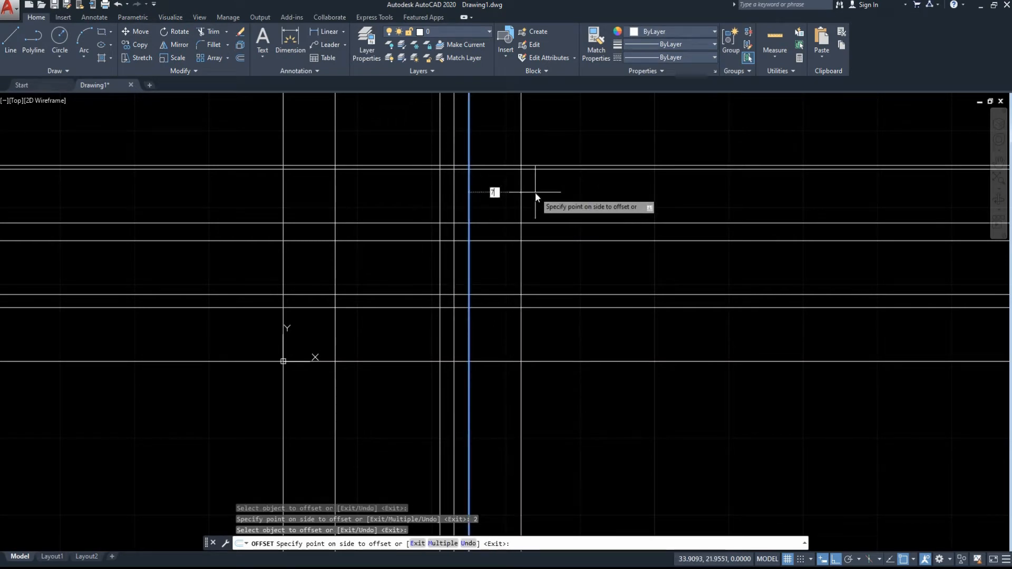
text(7)
key(Return)
Offset the vertical line made by the 7-unit offset 3 units to the right, and the resulting line another 7 units to the right.
click(520, 187)
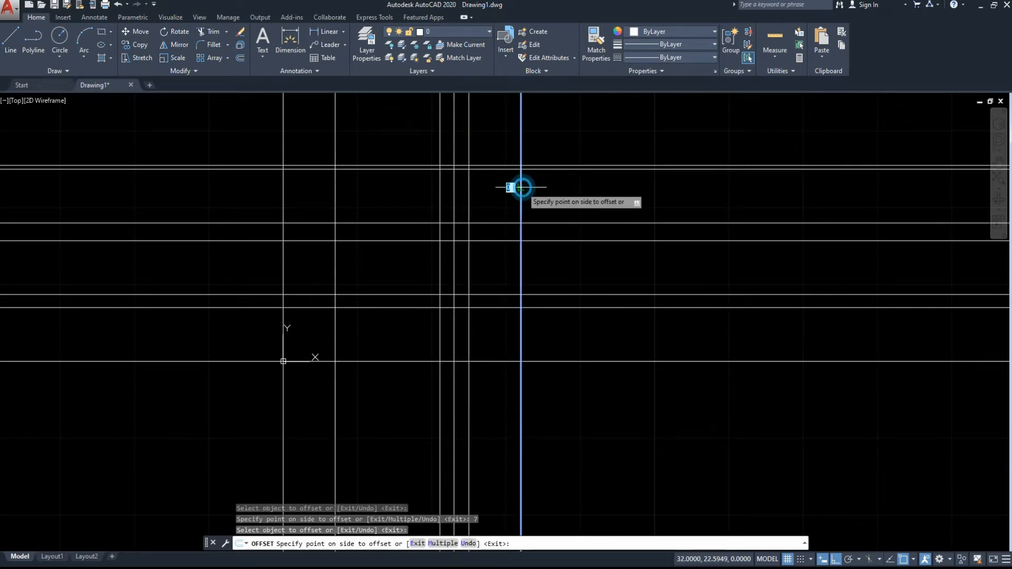
text(3)
key(Return)
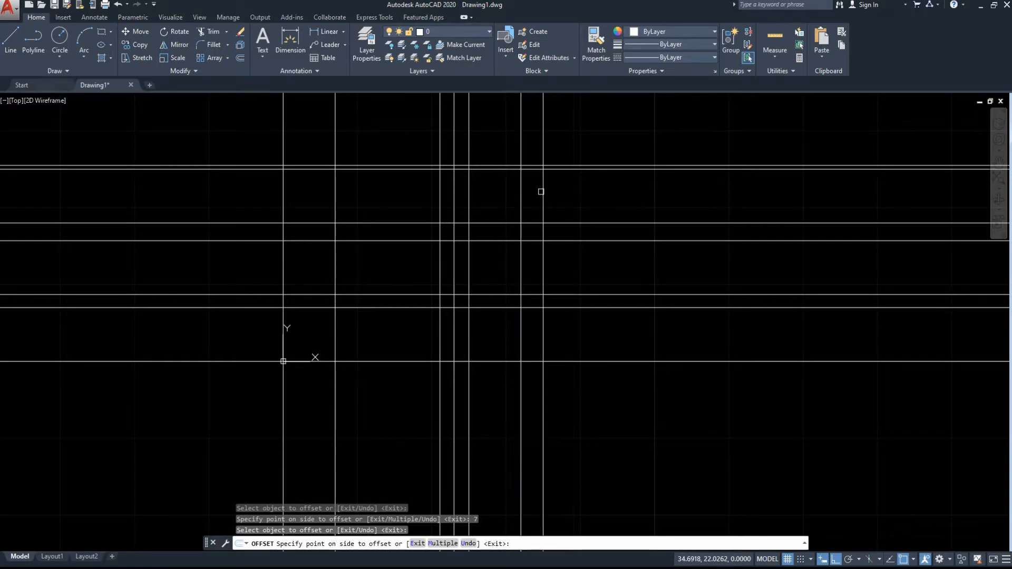
click(543, 189)
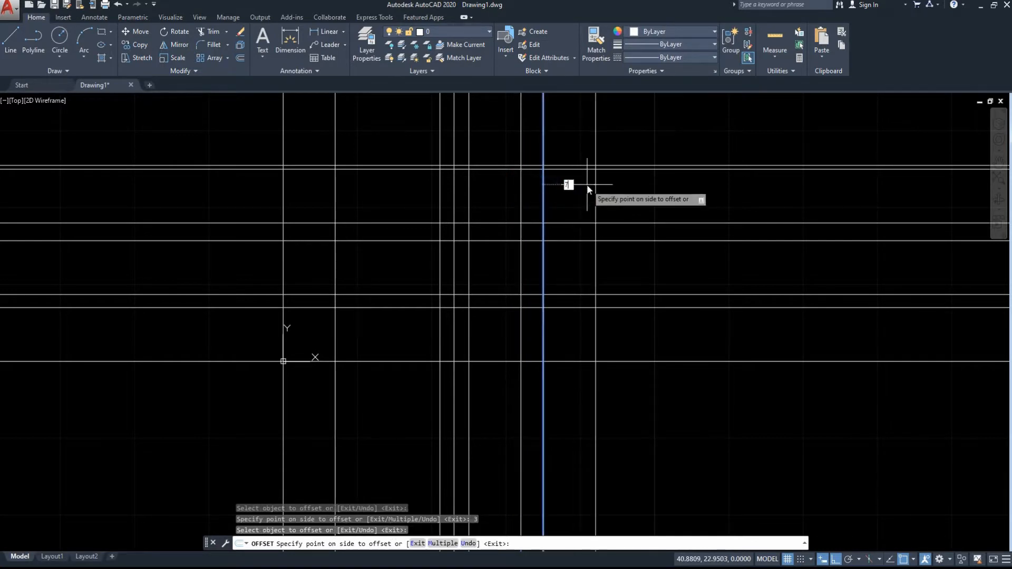
text(7)
key(Return)
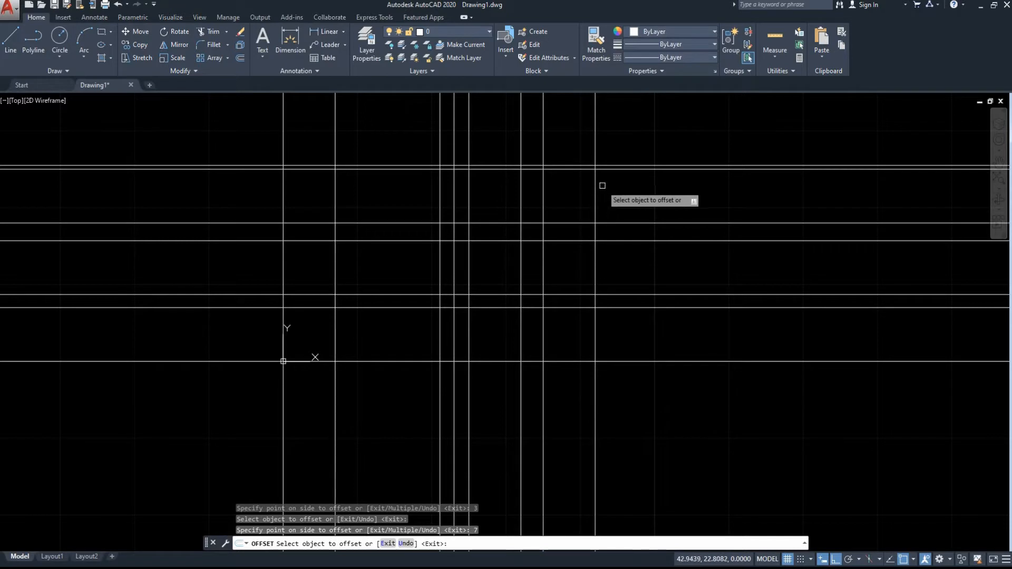
Offset the rightmost vertical line 20.5 units to the right, and the resulting line another 2 units to the right.
click(595, 184)
text(2)
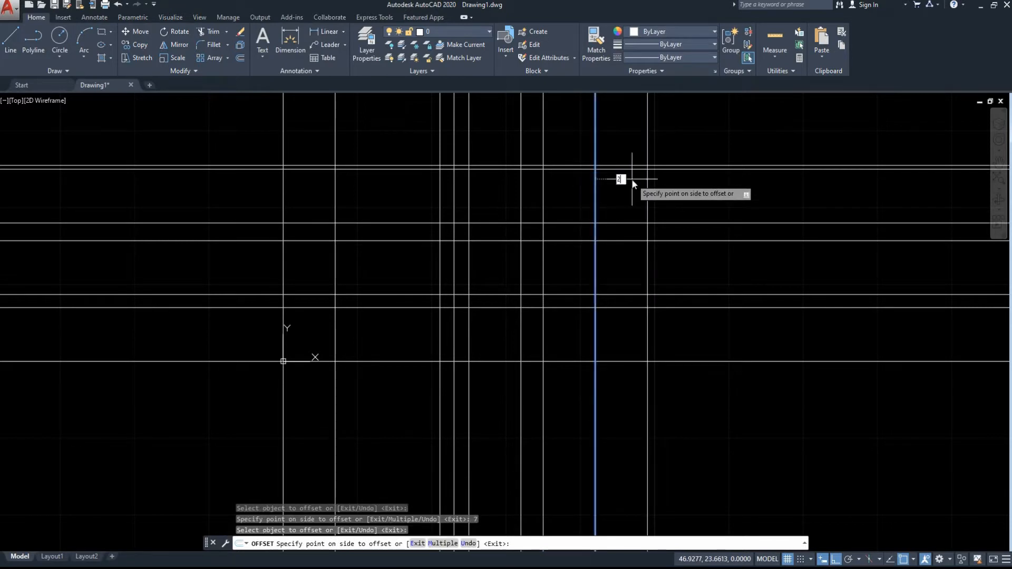
text(0.5)
key(Return)
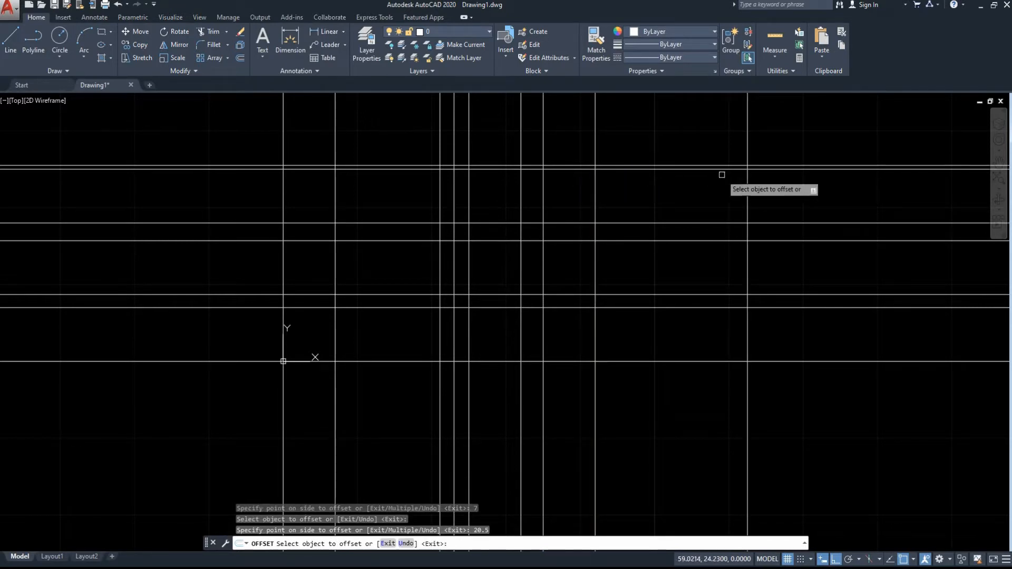
click(747, 182)
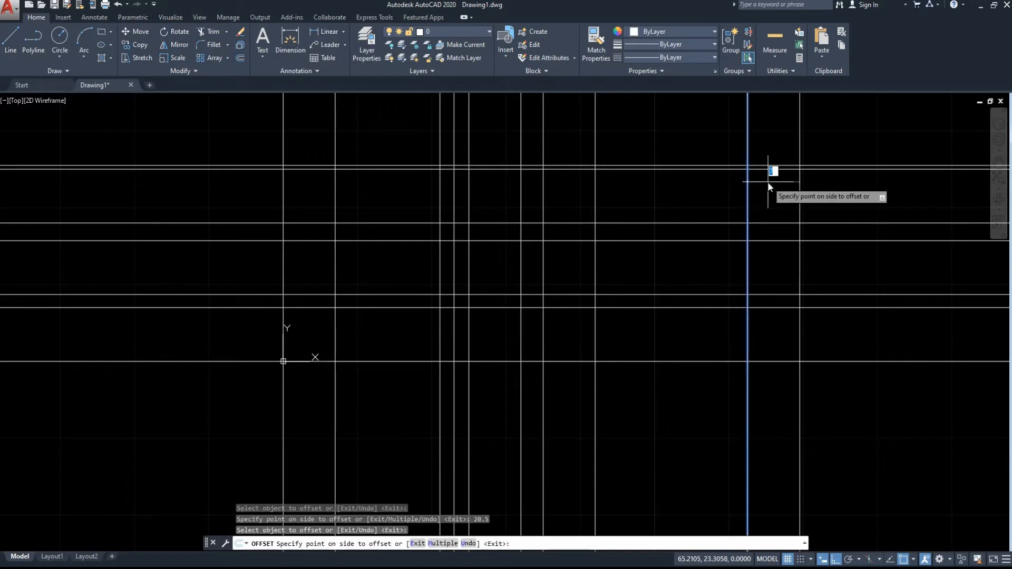
text(2)
key(Return)
Offset the vertical line made by the last 2-unit offset 8 units to the right, and end the Offset command.
click(762, 182)
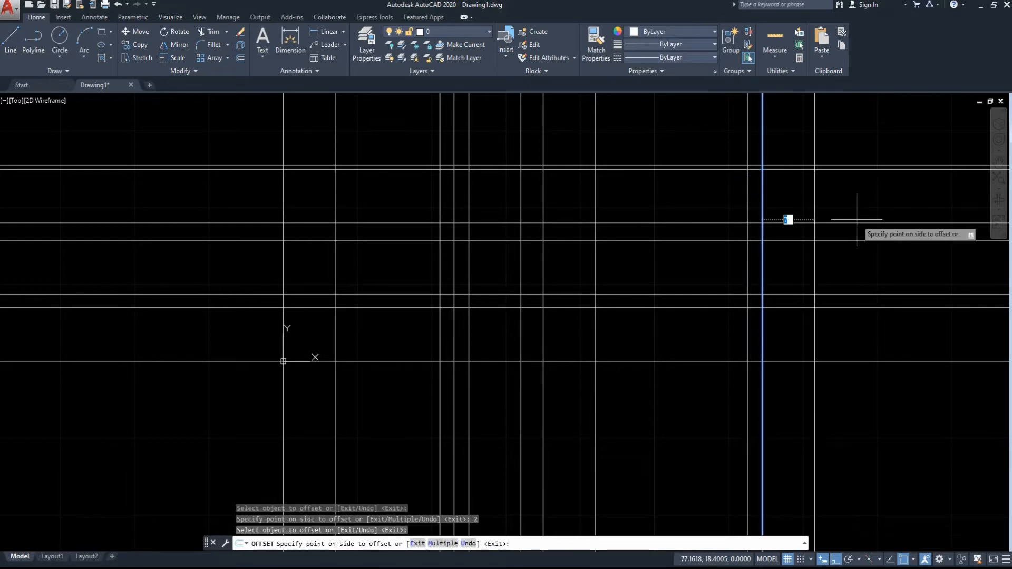
key(Return)
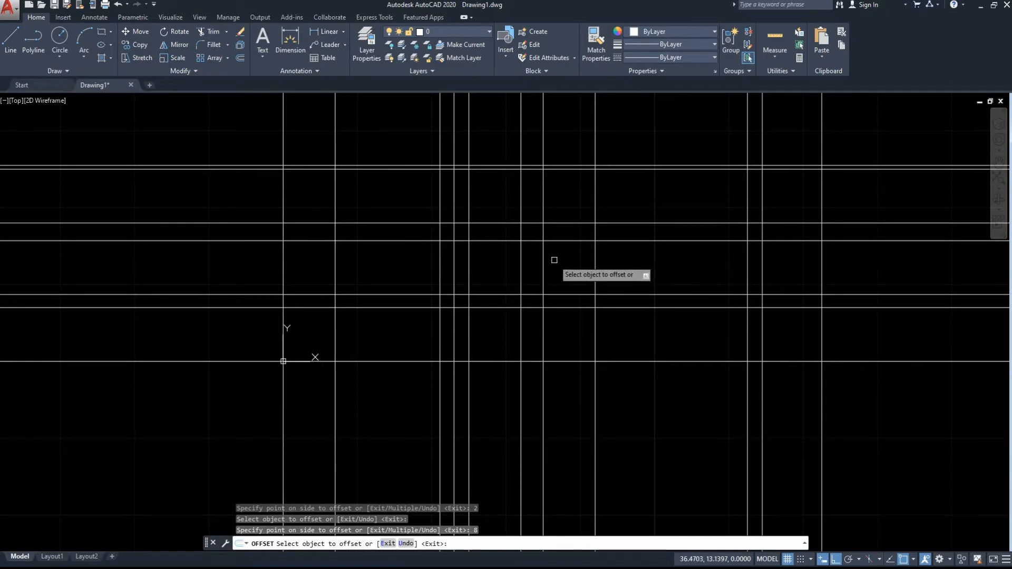
key(Escape)
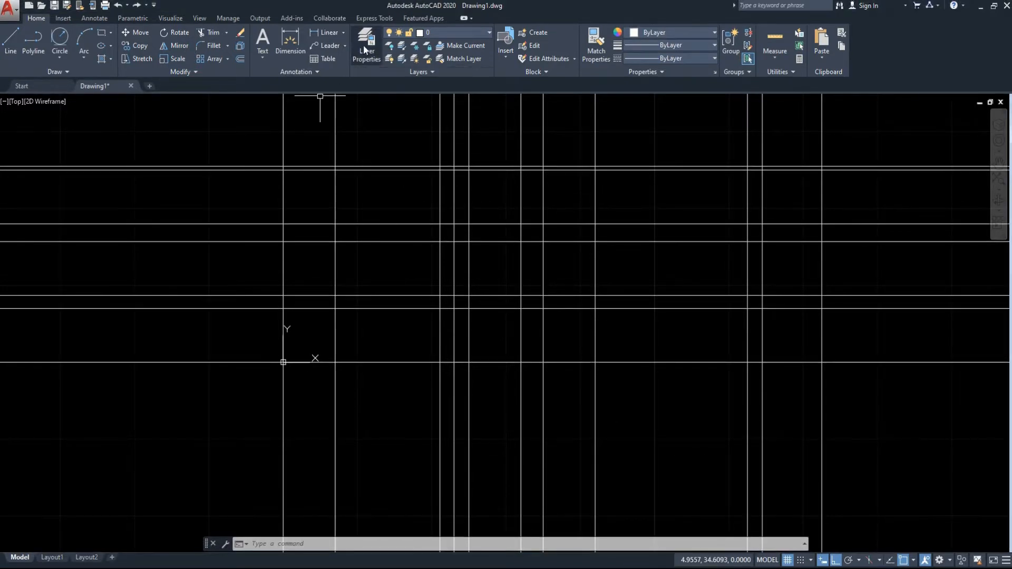
Create a new layer named Guideline with red index color 10, and close the layer manager.
click(364, 53)
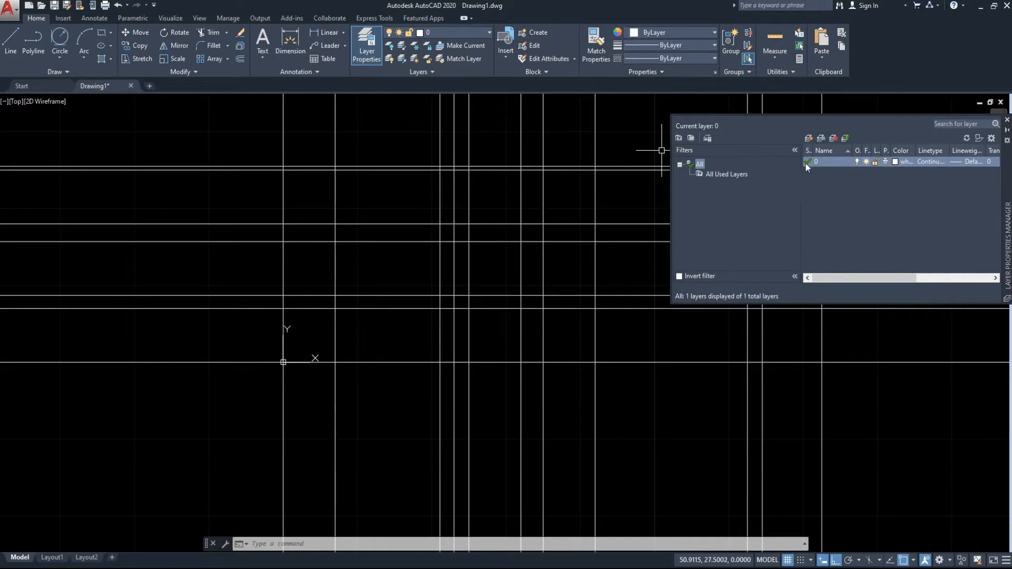
click(808, 138)
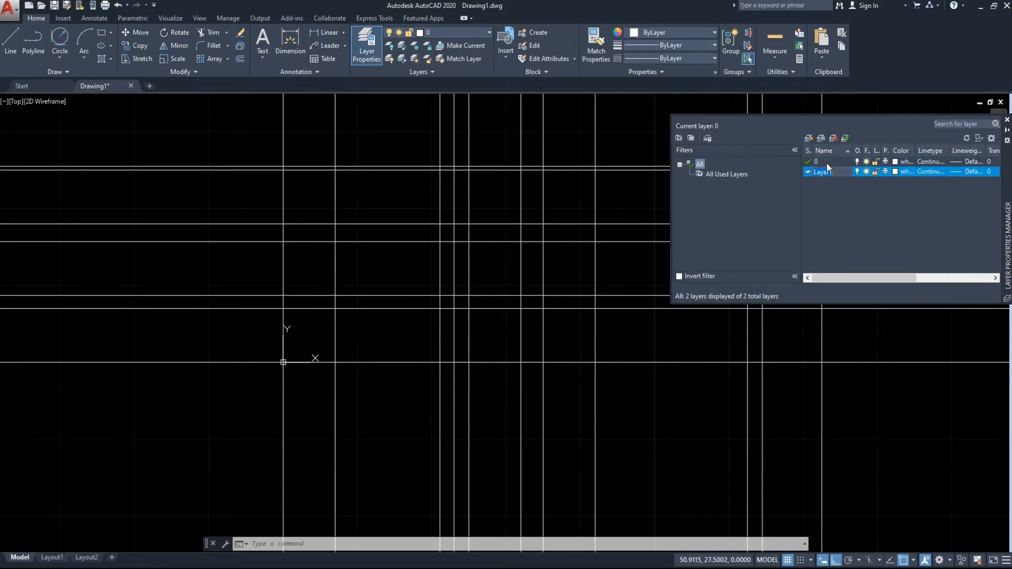
text(Guideline)
click(894, 172)
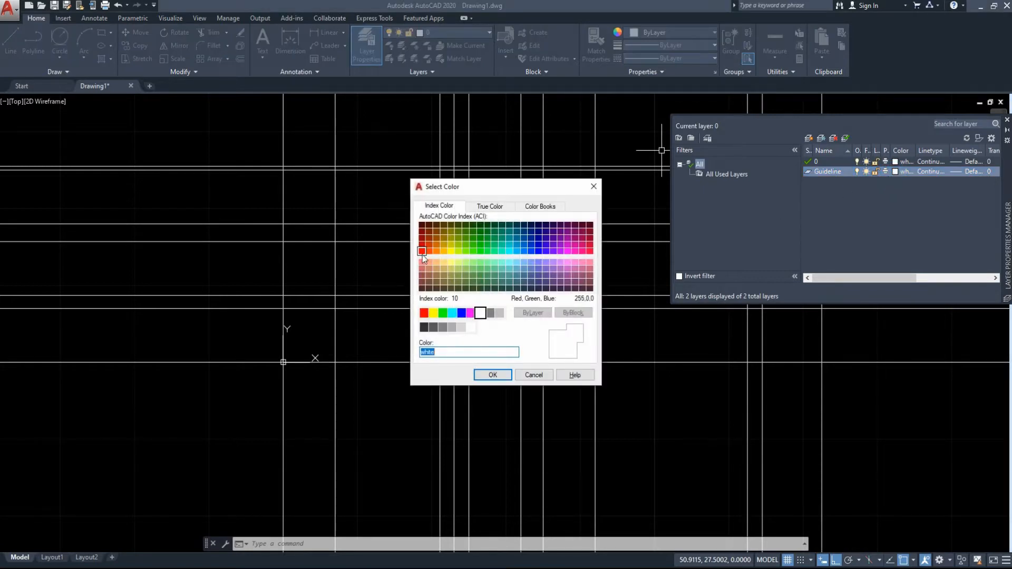
click(489, 376)
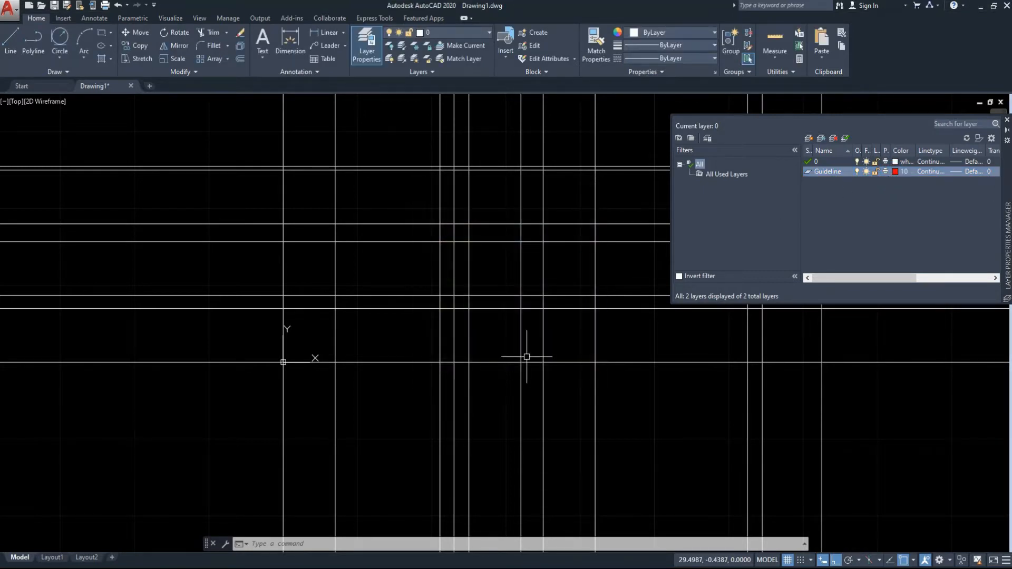
click(1007, 123)
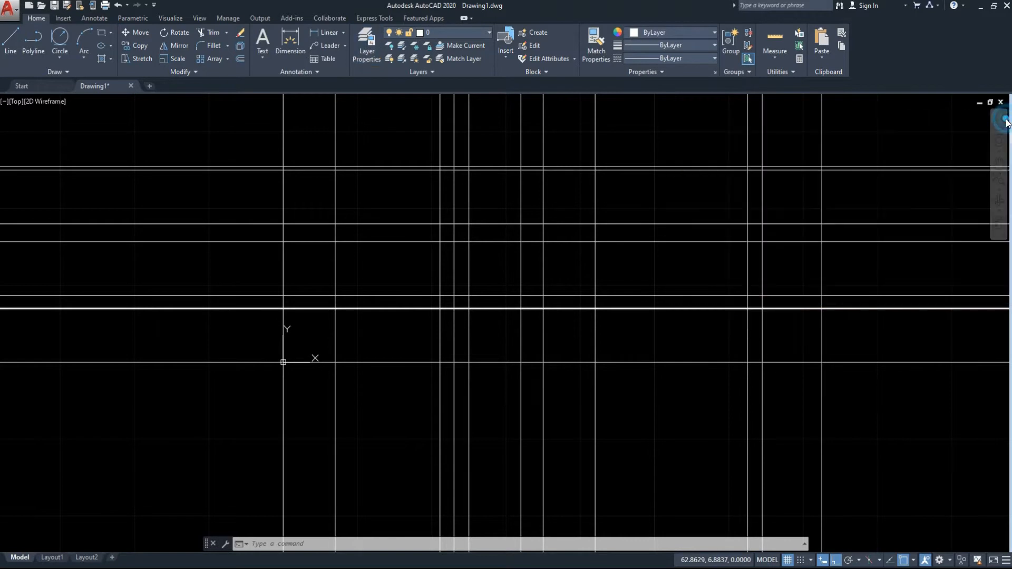
Move all horizontal and vertical construction lines to the Guideline layer.
click(880, 142)
click(246, 427)
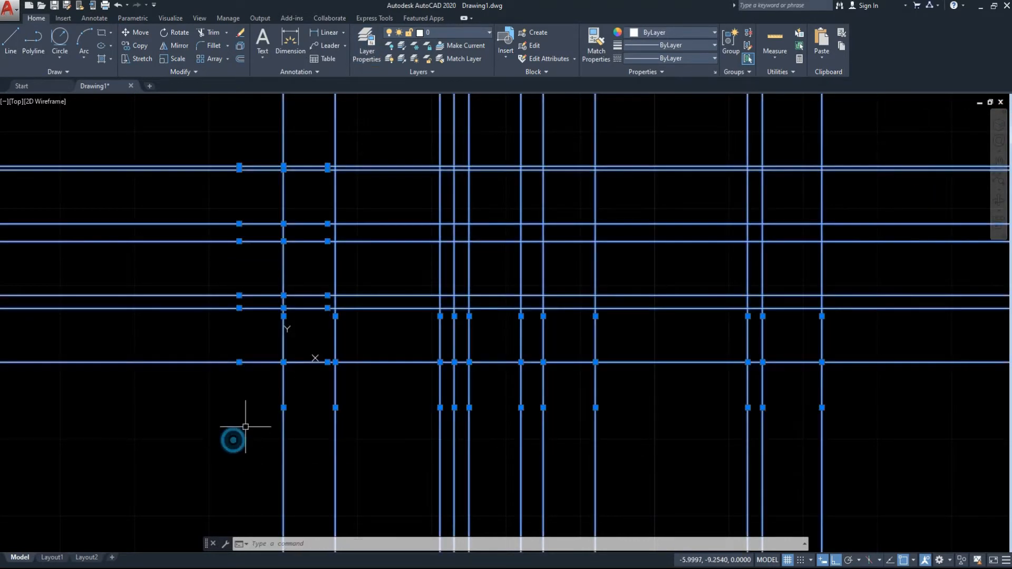
click(435, 60)
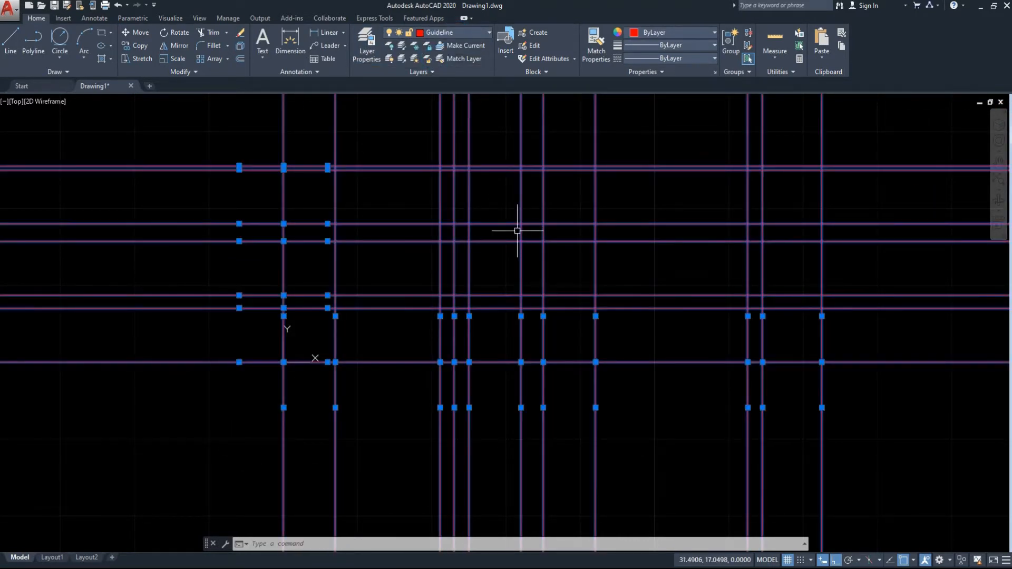
Lock the Guideline layer.
click(445, 32)
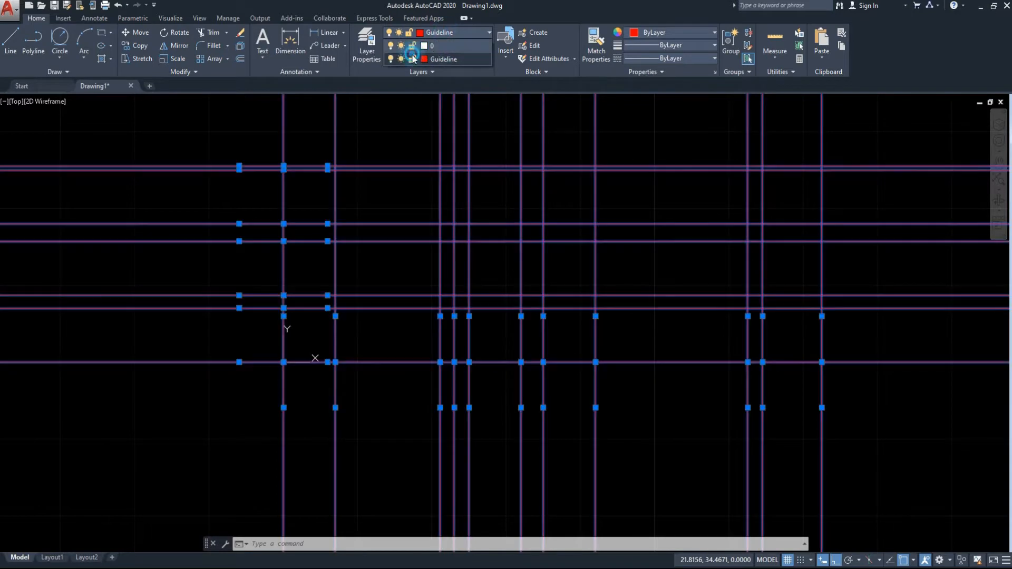
key(Escape)
click(413, 60)
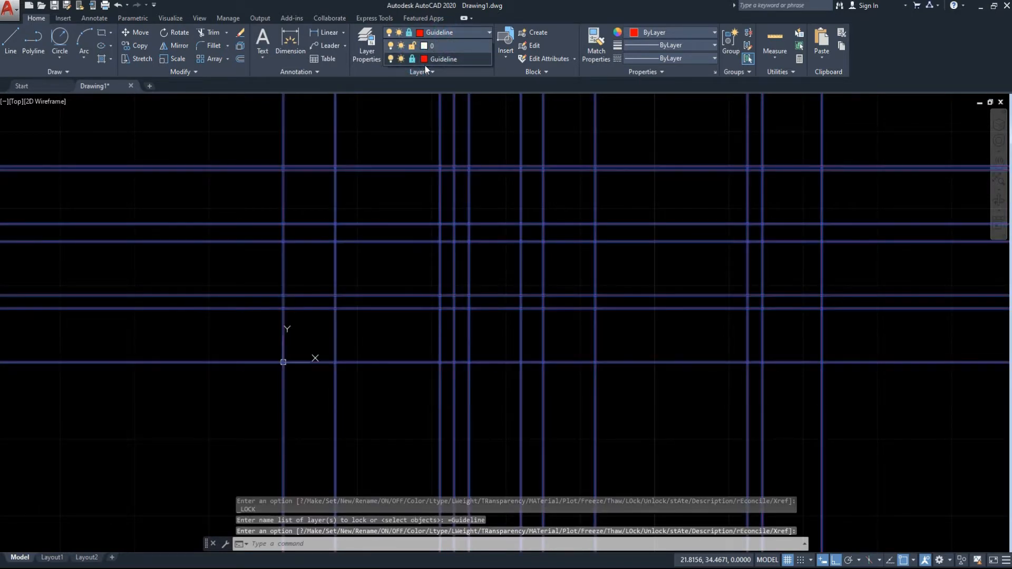
Try to select the locked guide lines with several selection windows.
click(361, 211)
click(406, 118)
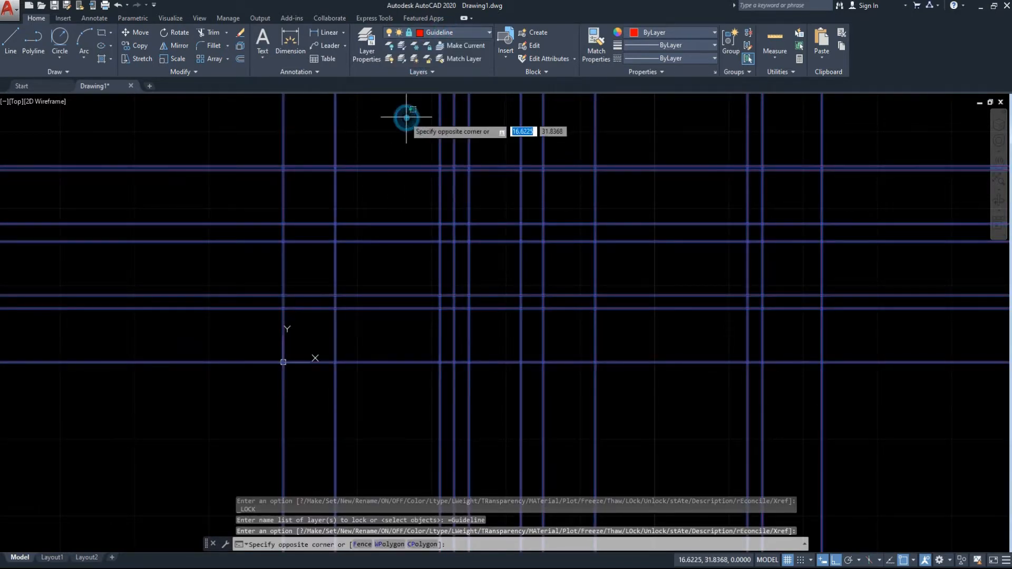
click(320, 98)
click(922, 336)
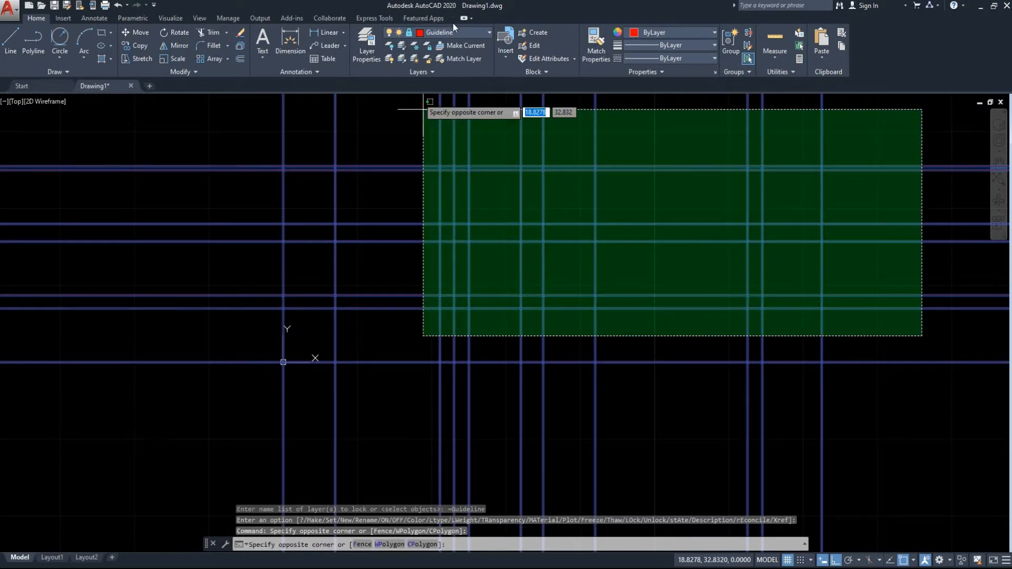
click(806, 323)
click(879, 399)
click(720, 310)
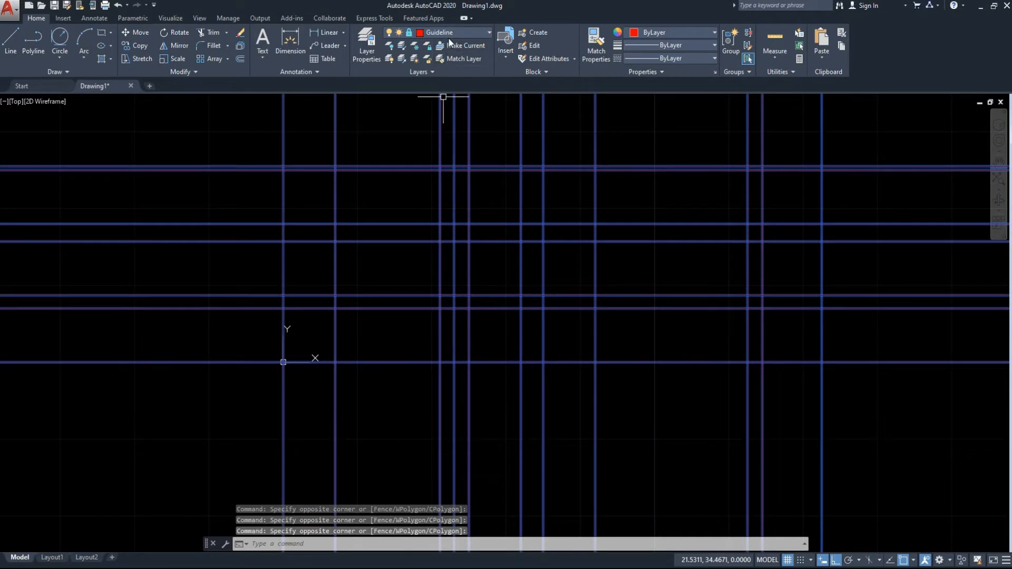
Clear the guide line selection and make layer 0 the current layer for drawing.
text(L)
key(Return)
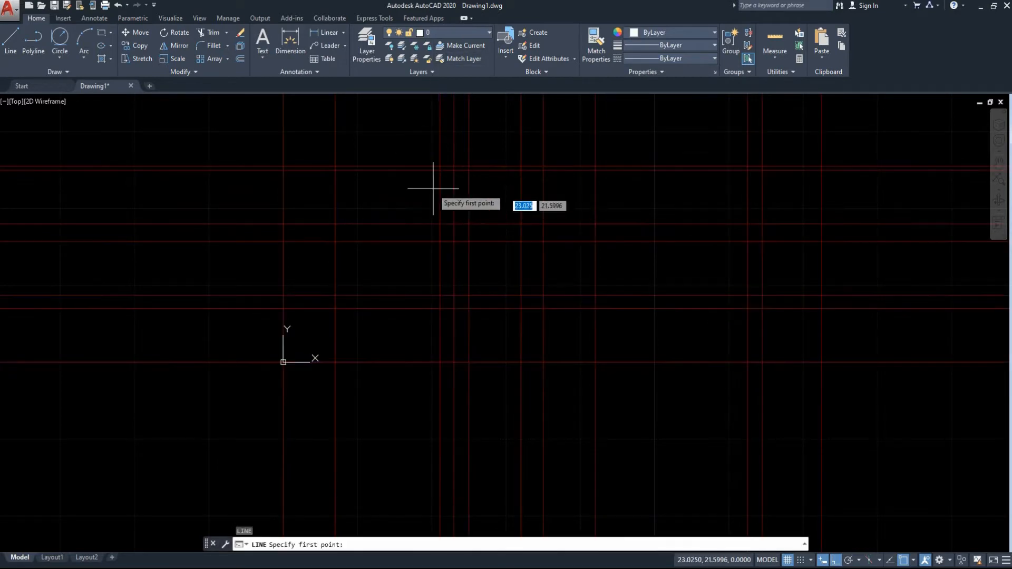
key(Escape)
click(435, 37)
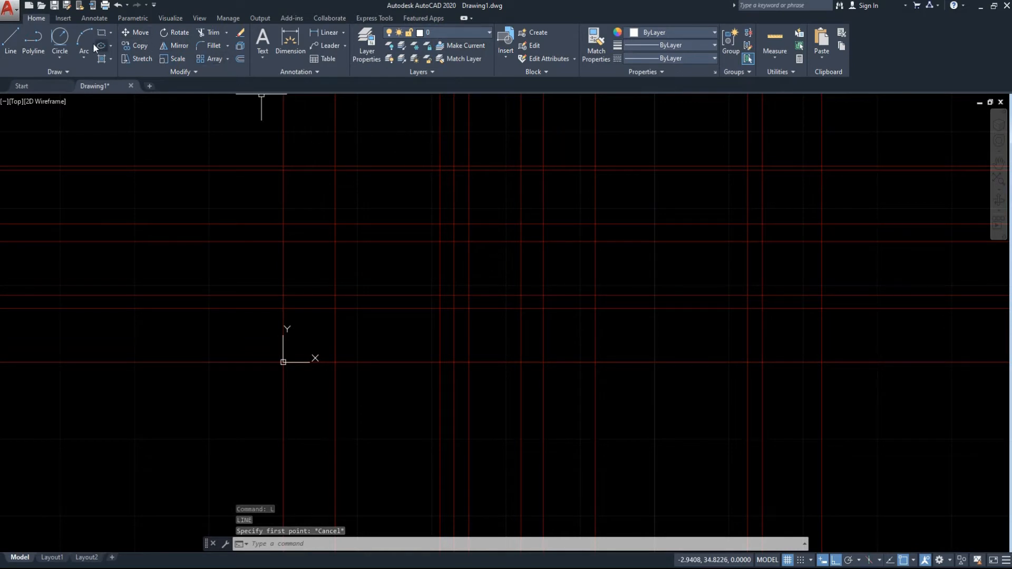
Draw a circle of radius 3.5 tangent to the lower line of the upper horizontal pair and the vertical line through the origin.
click(68, 45)
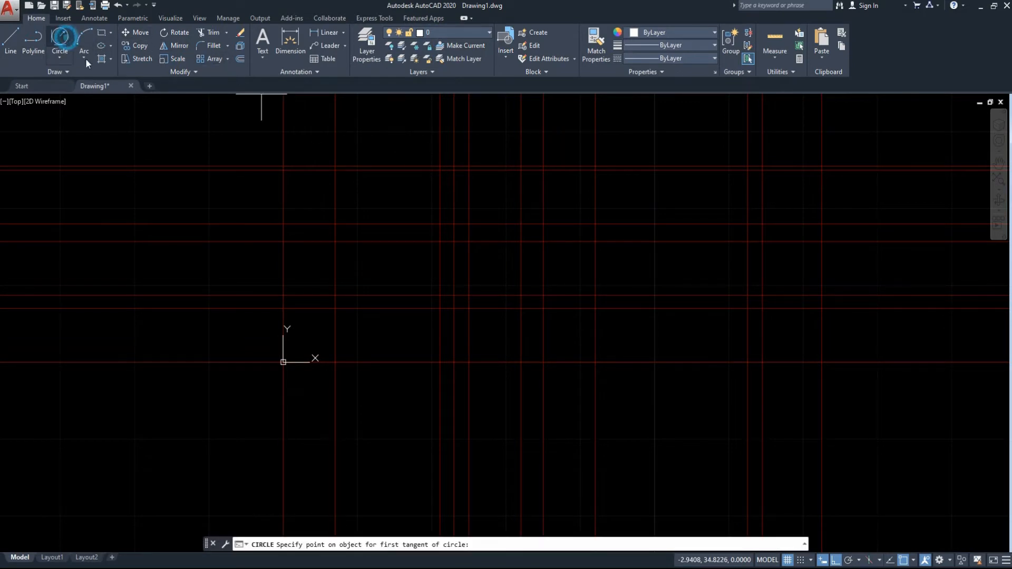
click(307, 170)
click(283, 198)
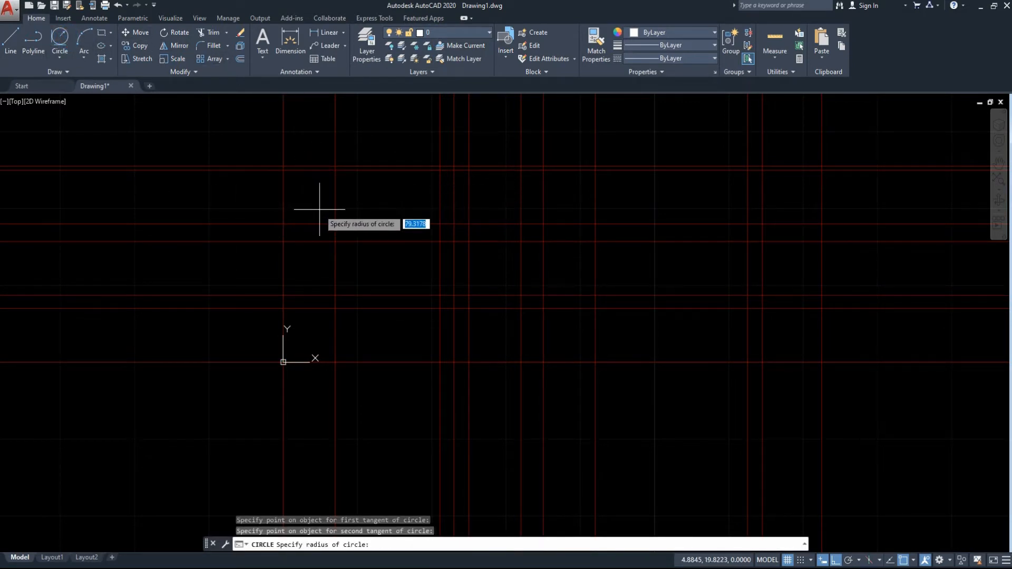
key(Return)
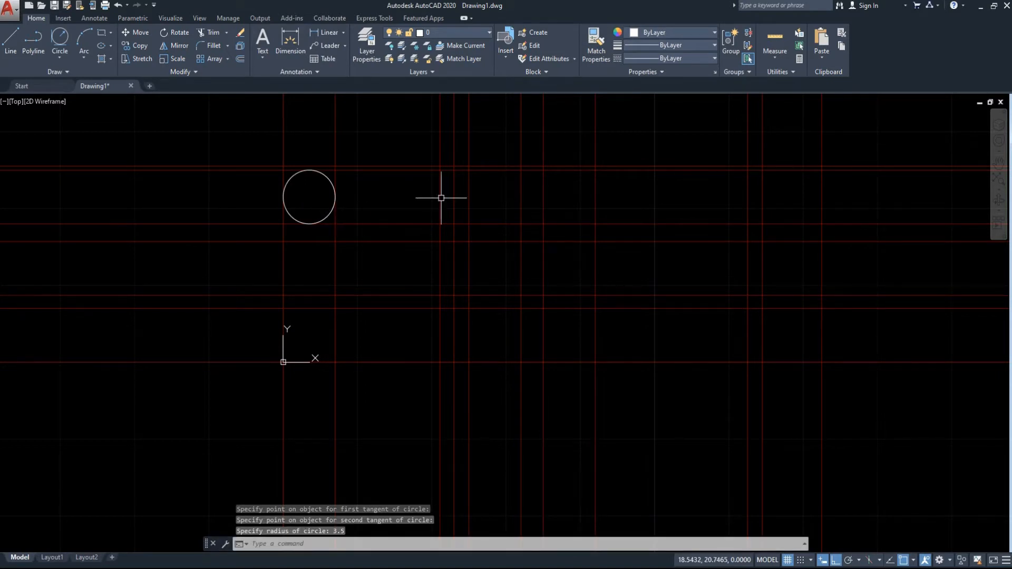
Draw a second circle of radius 3.5 tangent to the same horizontal line and the middle line of the close vertical trio.
key(Return)
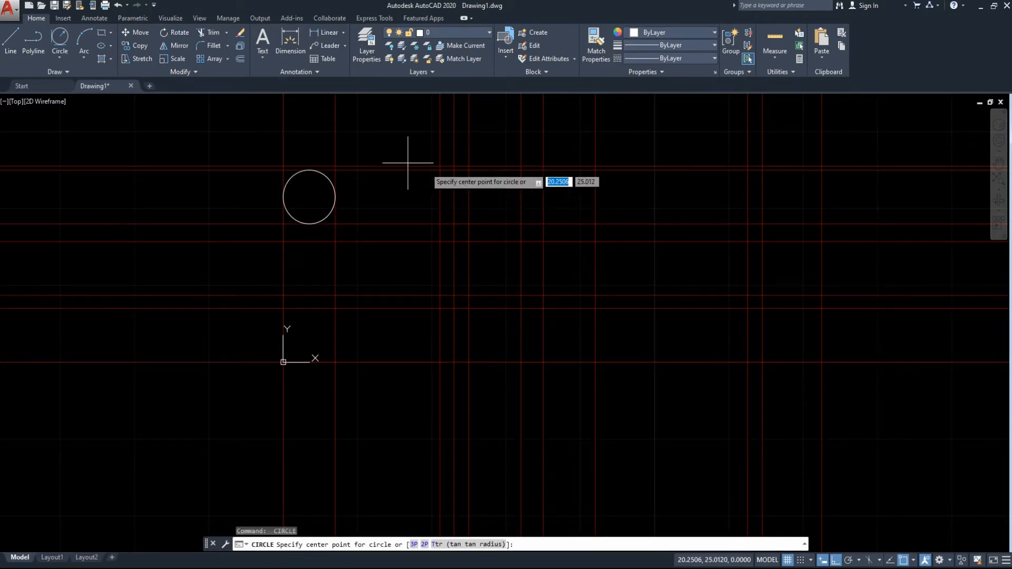
click(66, 46)
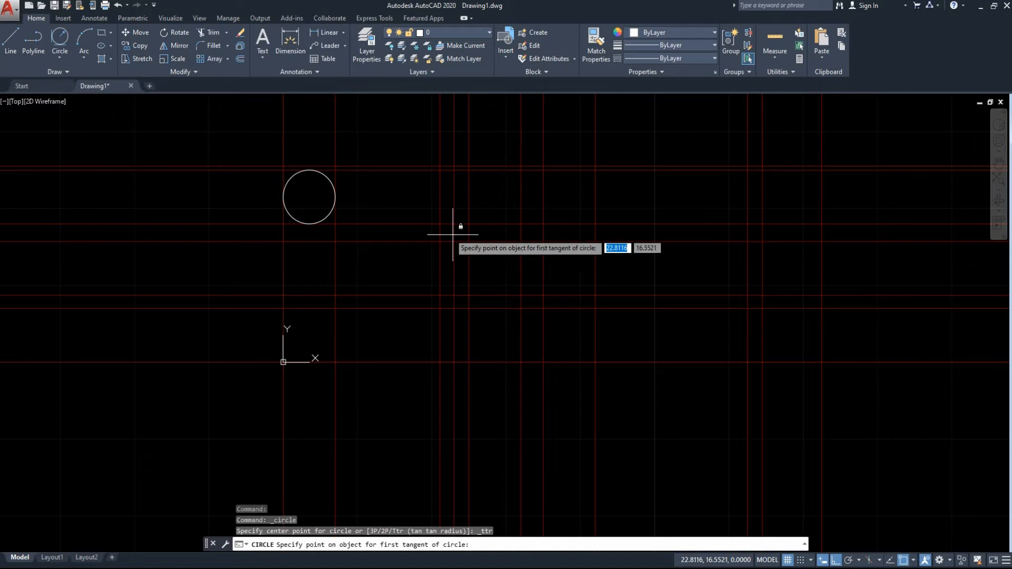
click(457, 191)
click(441, 173)
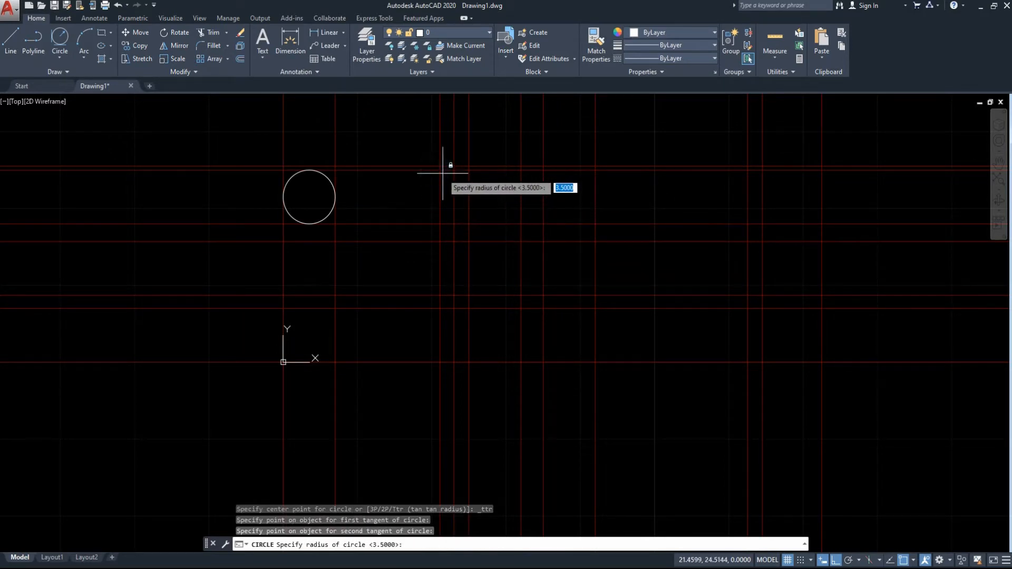
key(Return)
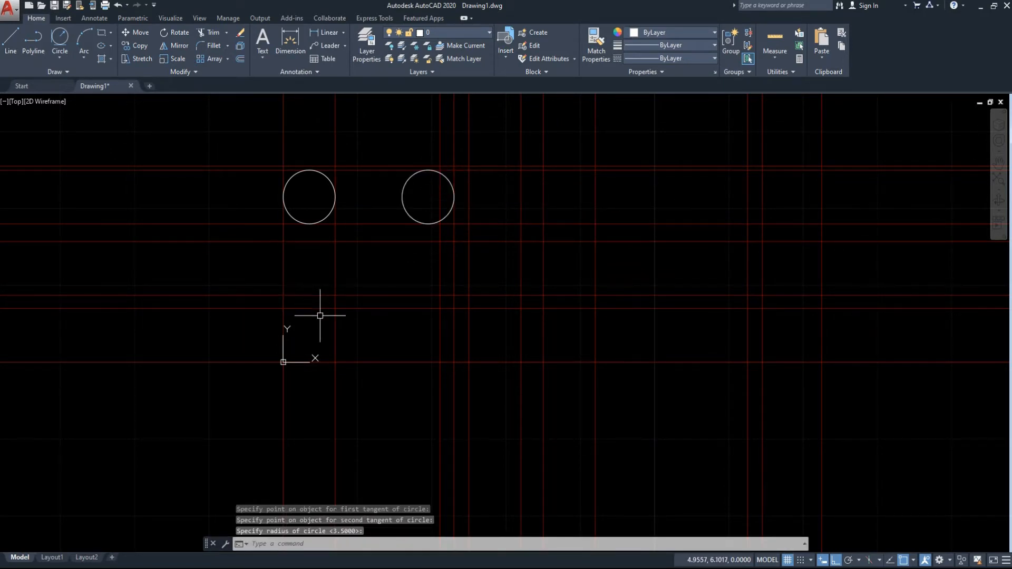
Draw a circle of radius 3.5 tangent to the upper line of the middle horizontal pair and the vertical line through the origin.
key(Return)
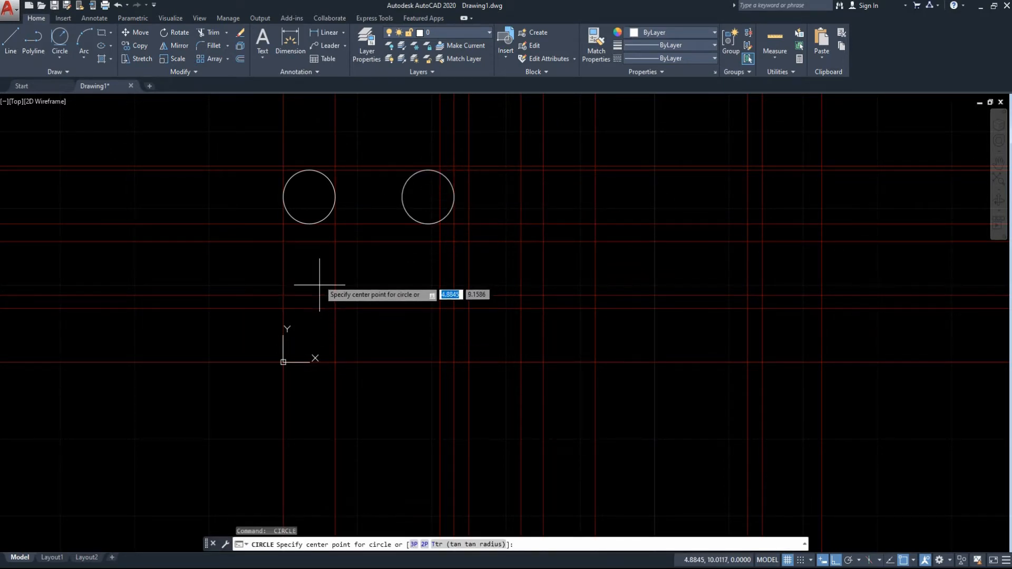
click(72, 40)
click(305, 241)
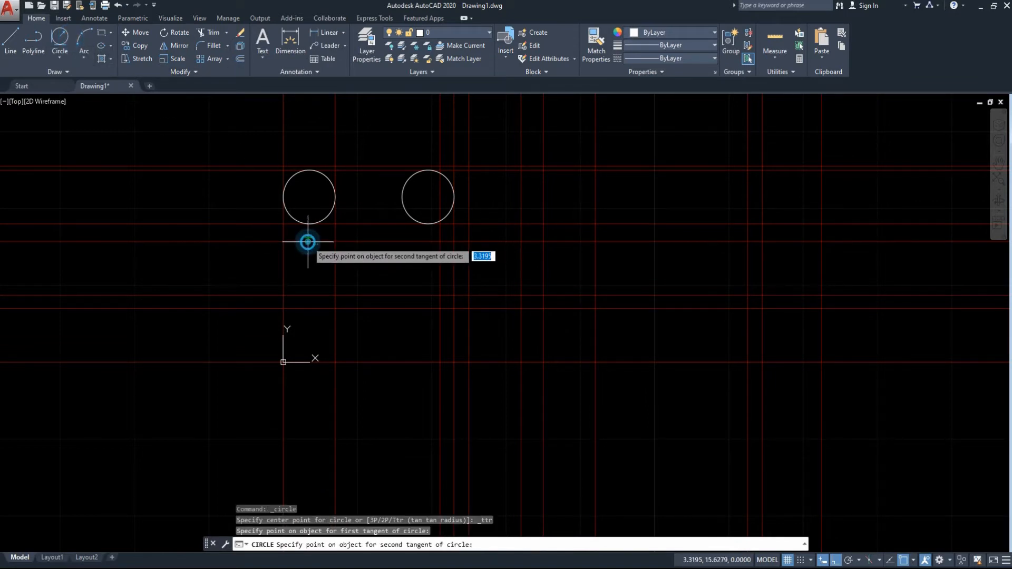
click(282, 263)
key(Return)
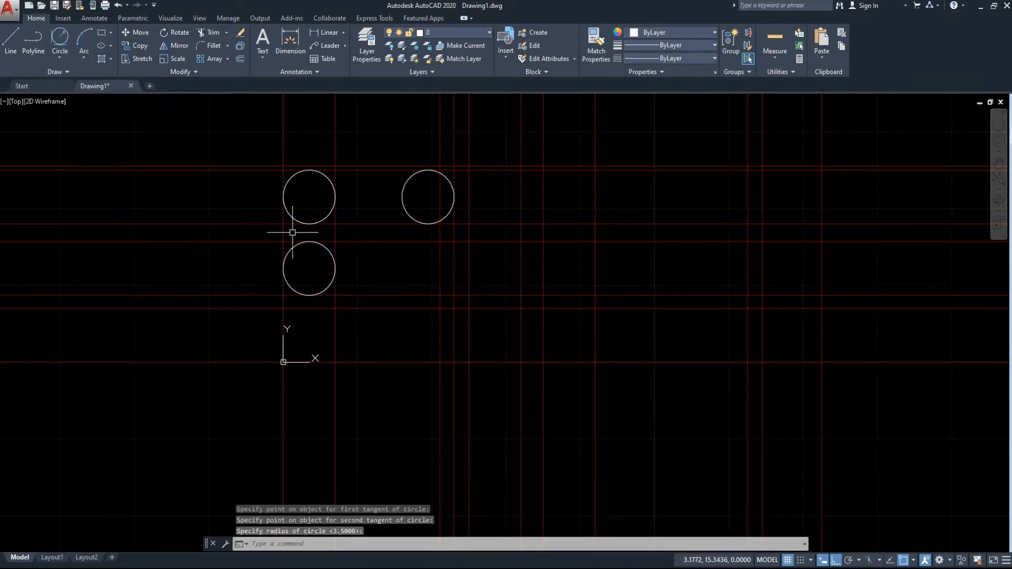
Draw a circle of radius 3.5 tangent to the first line of the close vertical trio and the same middle horizontal line.
click(60, 38)
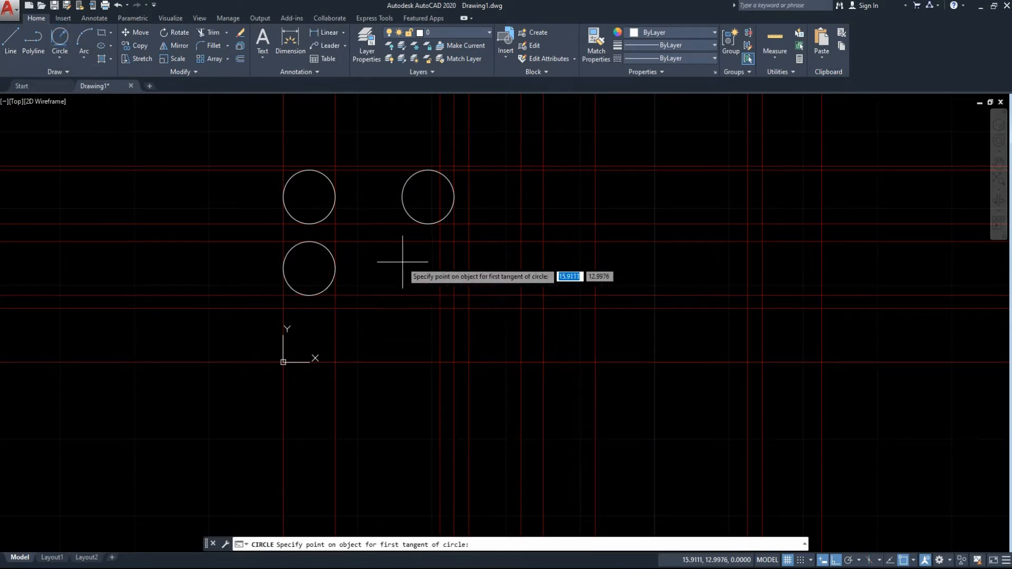
click(440, 266)
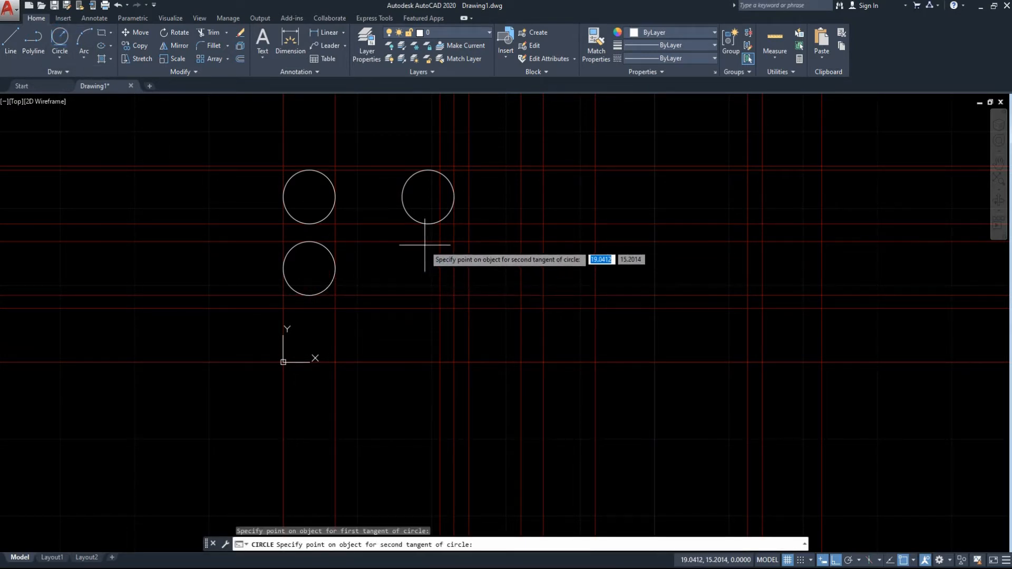
click(422, 243)
key(Return)
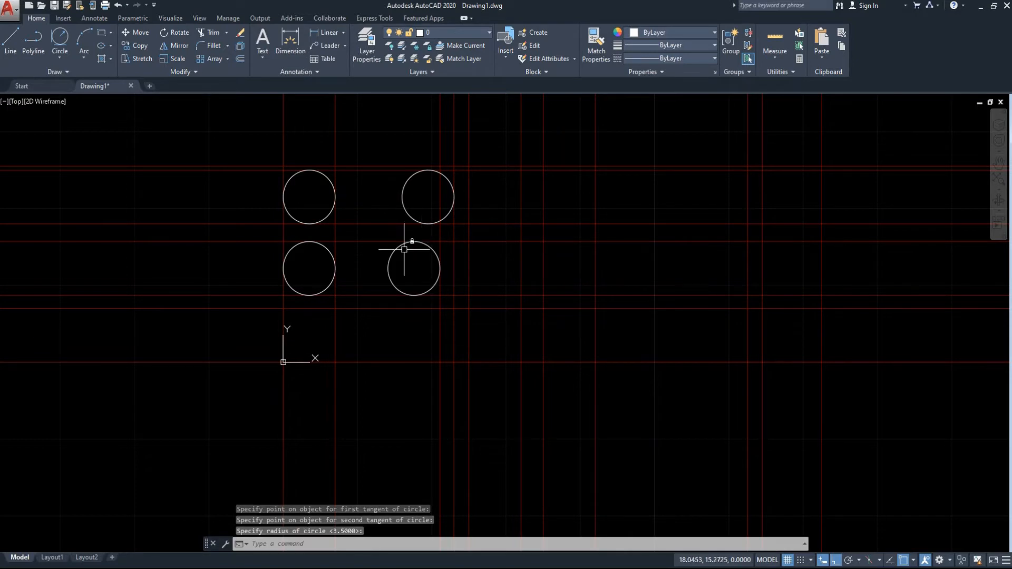
Draw a circle of radius 3.5 tangent to the horizontal line through the origin and the second vertical guide line.
click(60, 38)
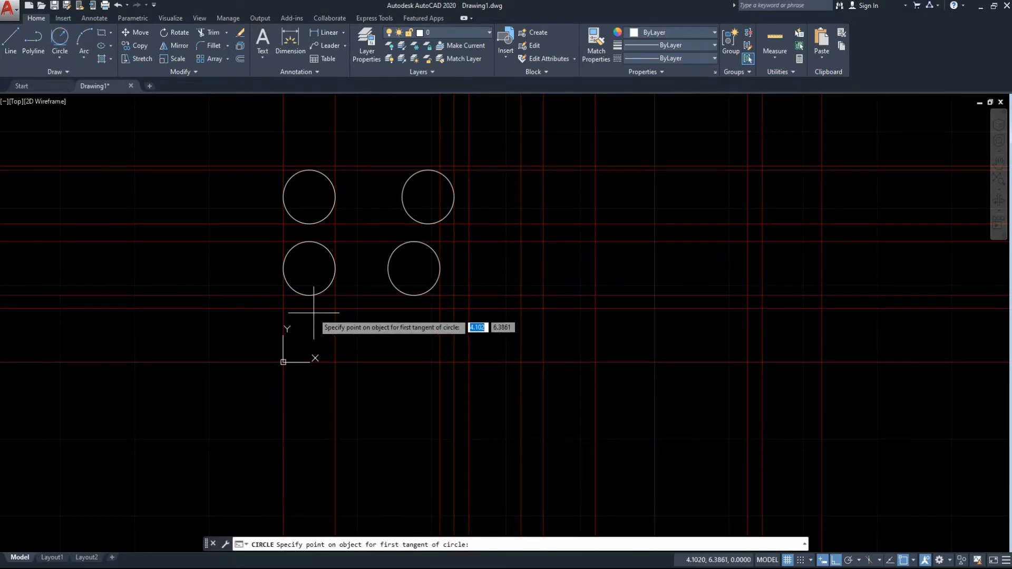
click(326, 356)
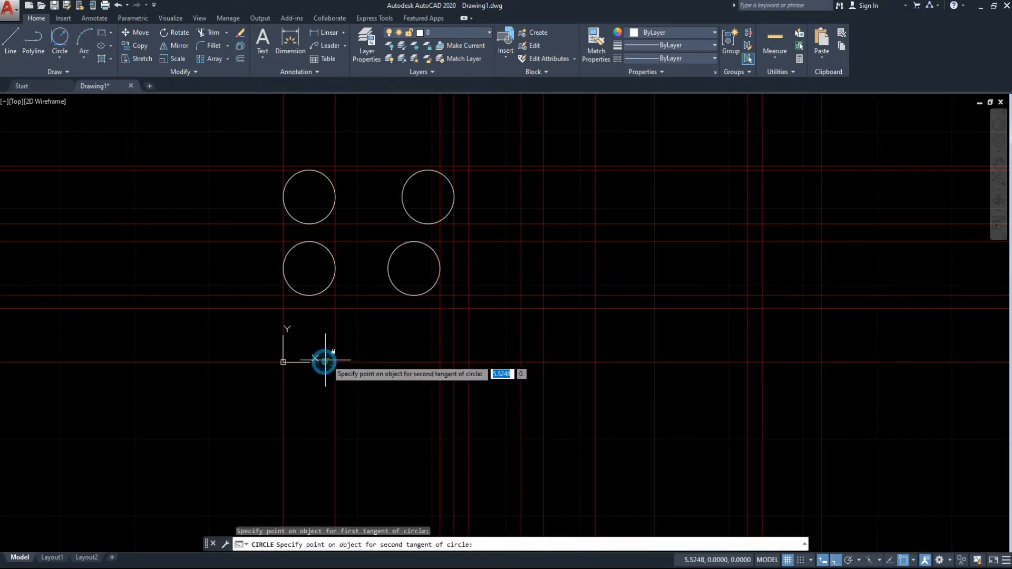
click(338, 347)
click(340, 347)
key(Return)
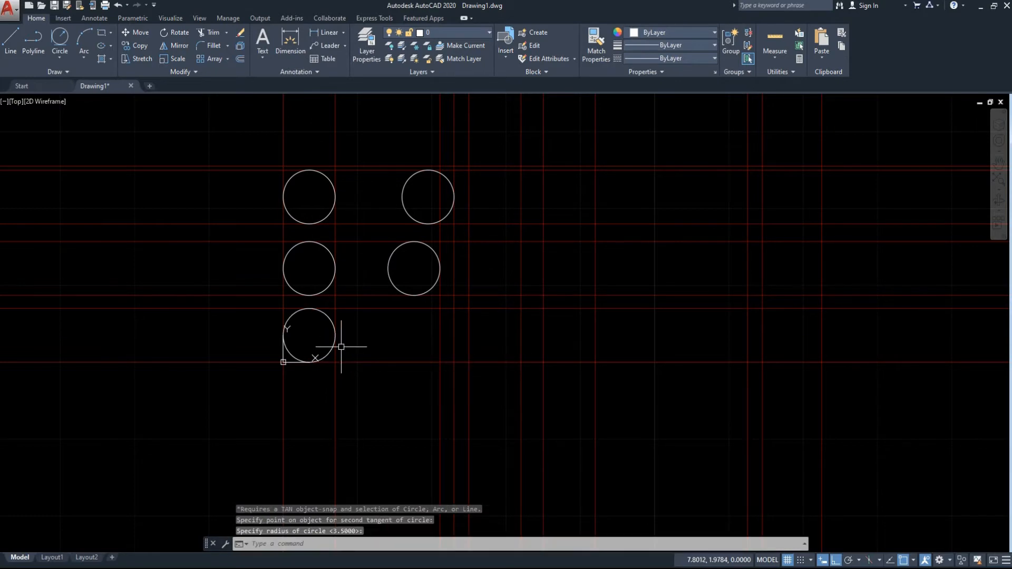
Connect the two upper circles with horizontal lines between their top quadrants and between their bottom quadrants.
click(10, 38)
click(309, 170)
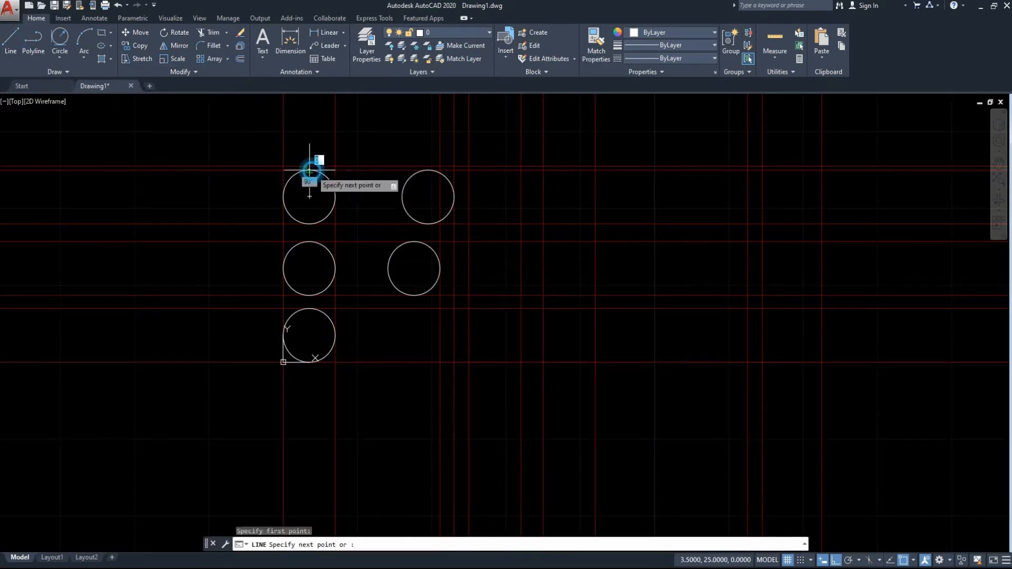
click(429, 170)
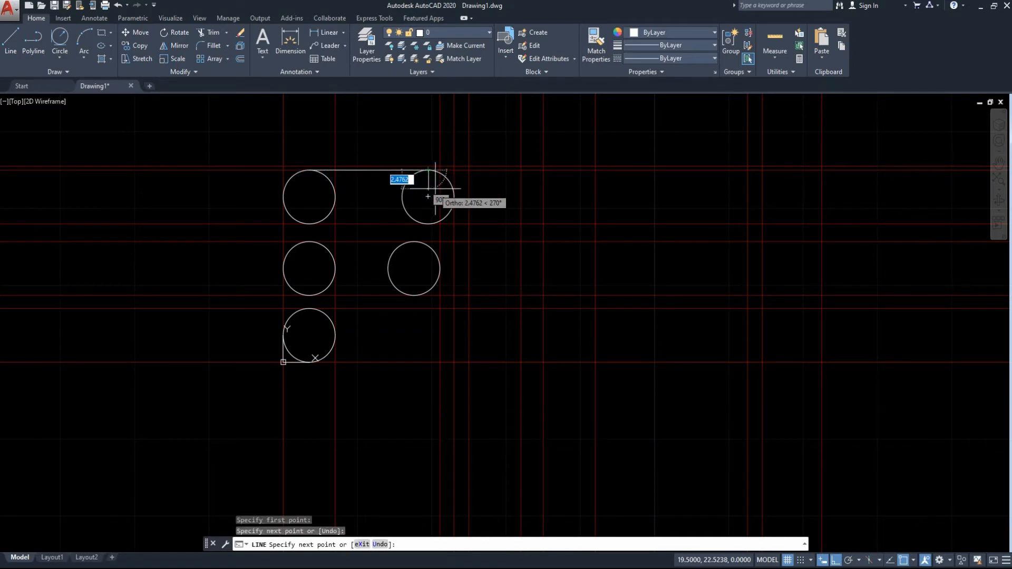
key(Return)
key(Return)
click(428, 223)
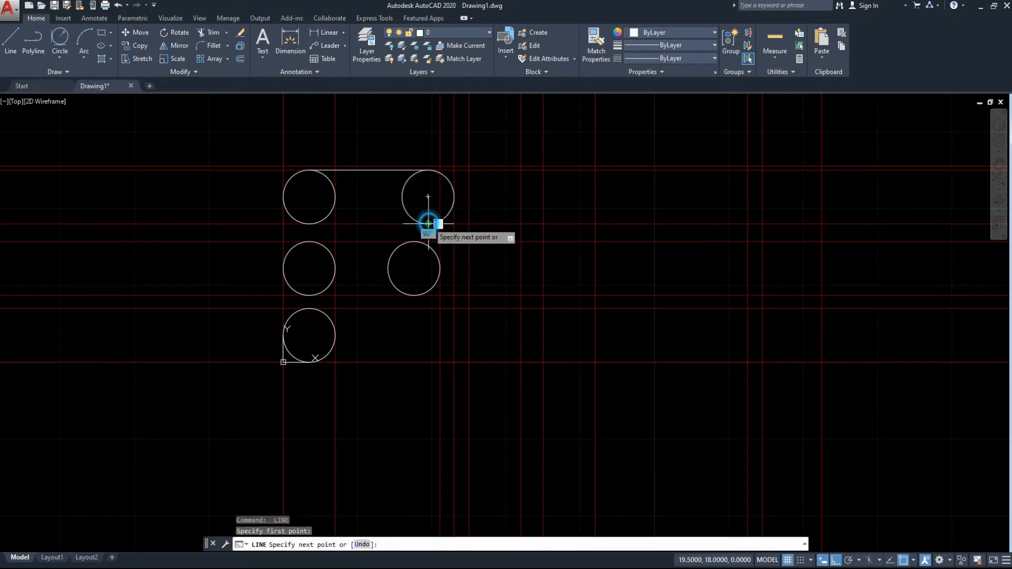
click(310, 223)
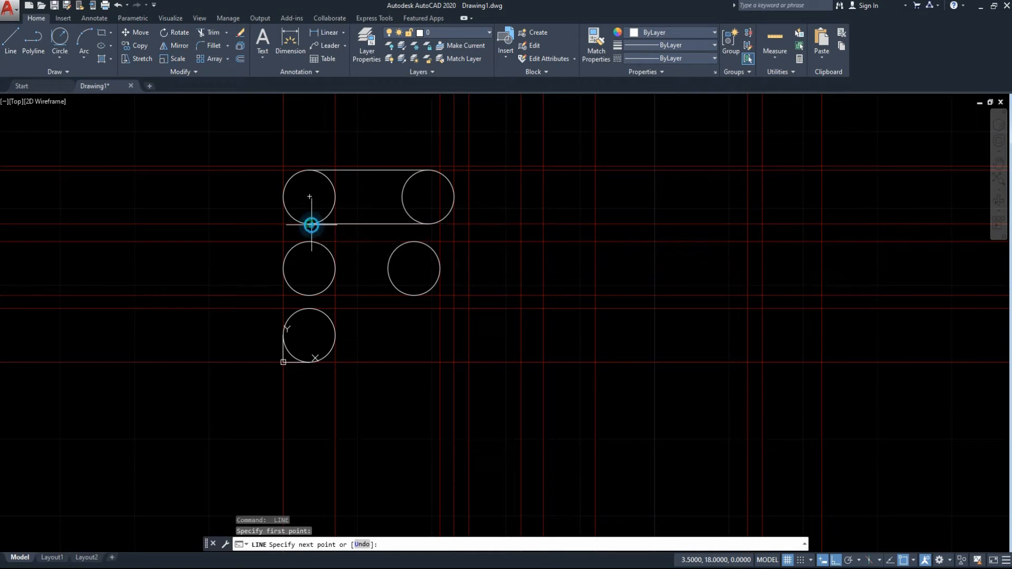
key(Return)
key(Return)
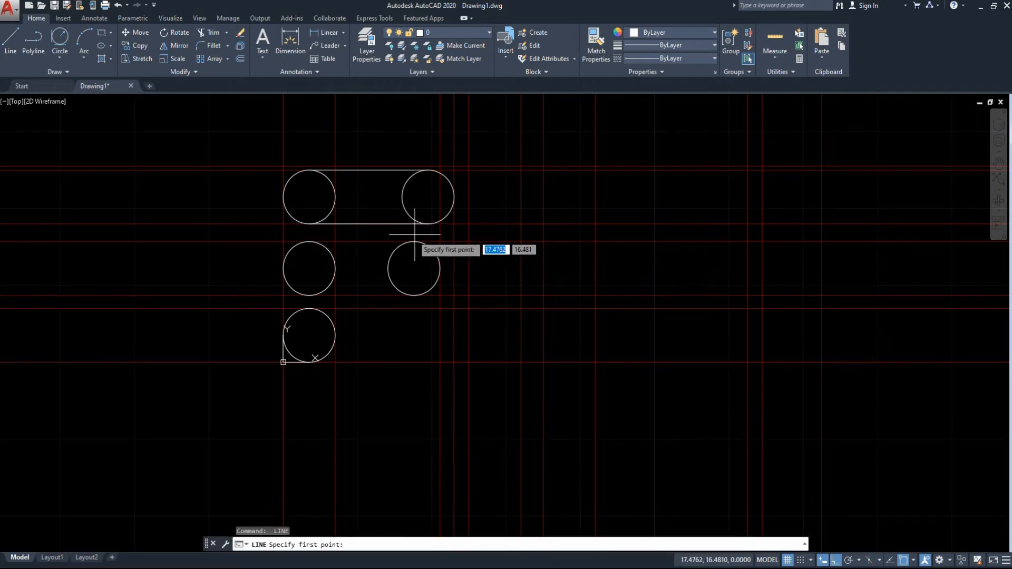
Draw a line joining the tops of the two middle circles and a vertical line joining the outer quadrants of the middle and lowest circles.
click(309, 242)
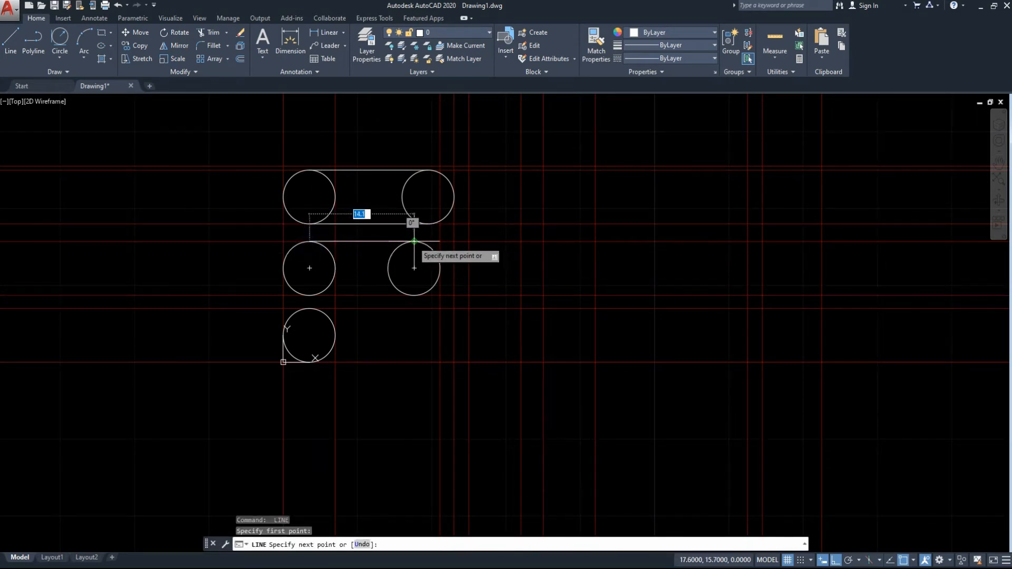
click(414, 241)
key(Escape)
key(Return)
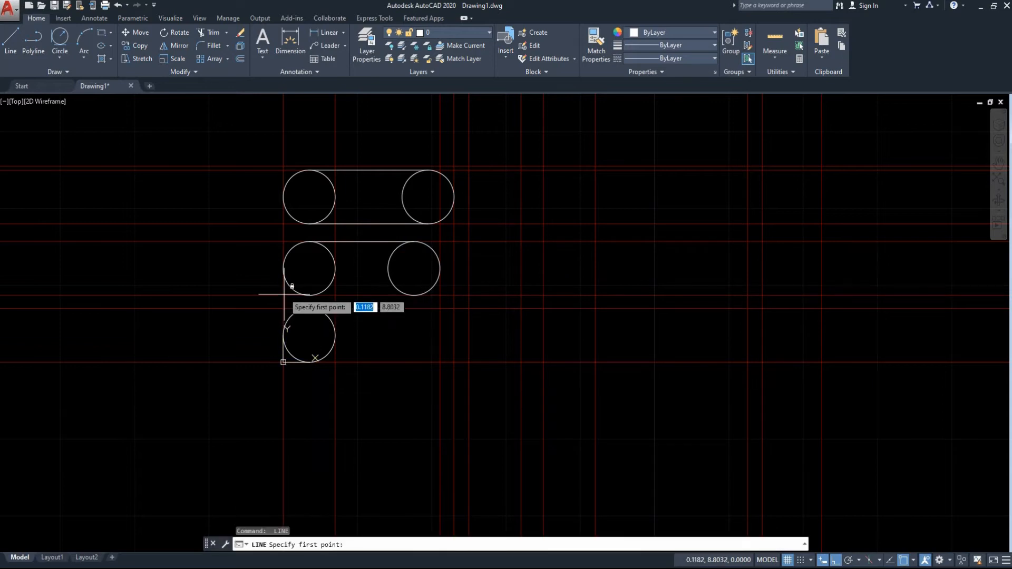
click(283, 268)
click(283, 336)
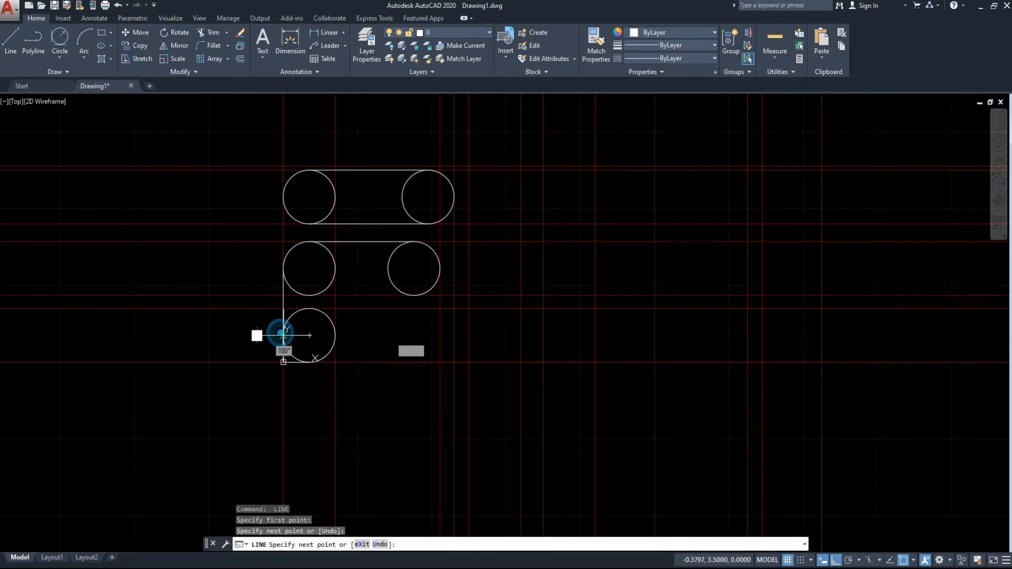
key(Escape)
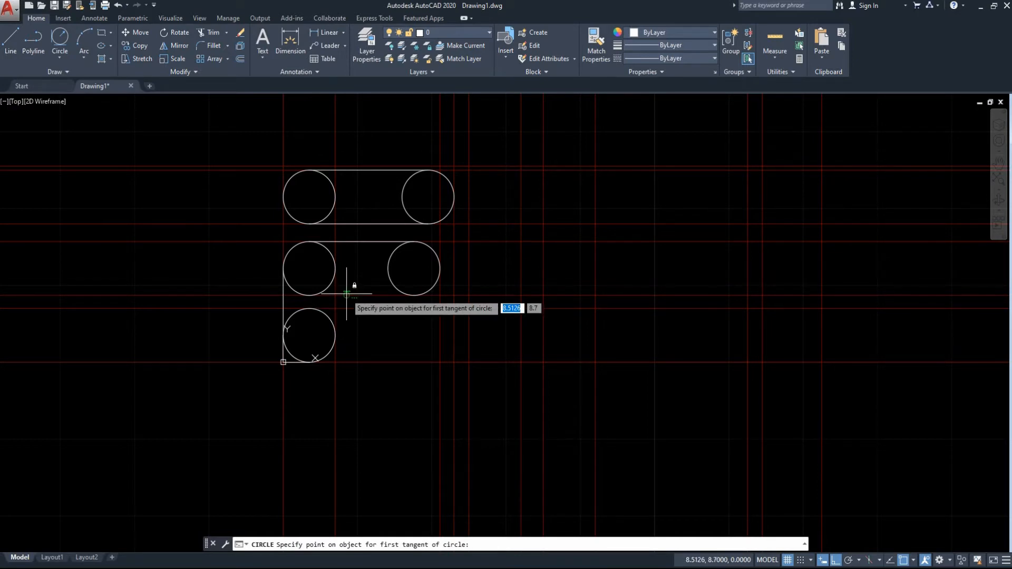
Draw a circle of radius 1 tangent to the horizontal line below the middle circles and the second vertical guide line.
click(345, 291)
click(336, 302)
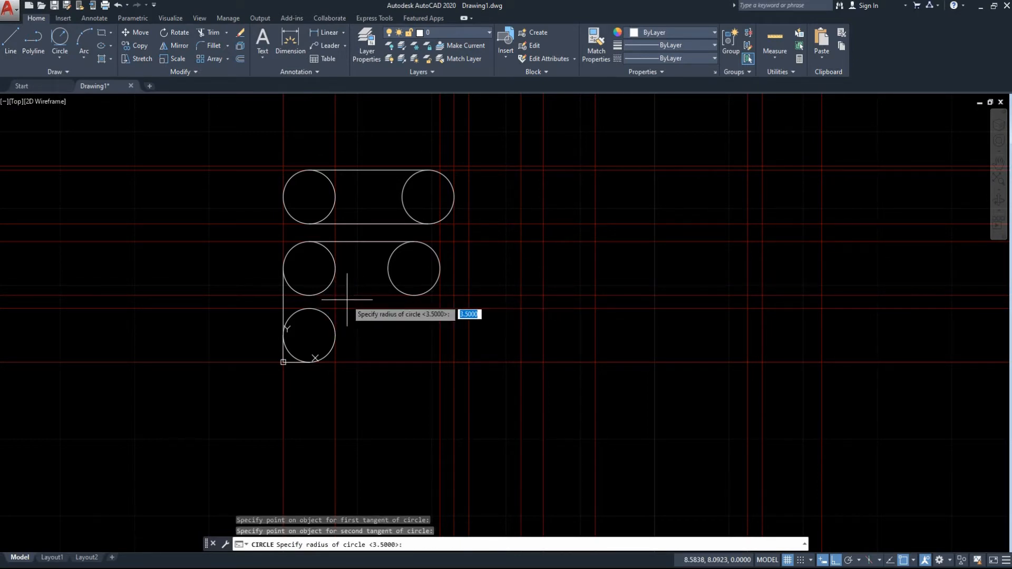
key(Return)
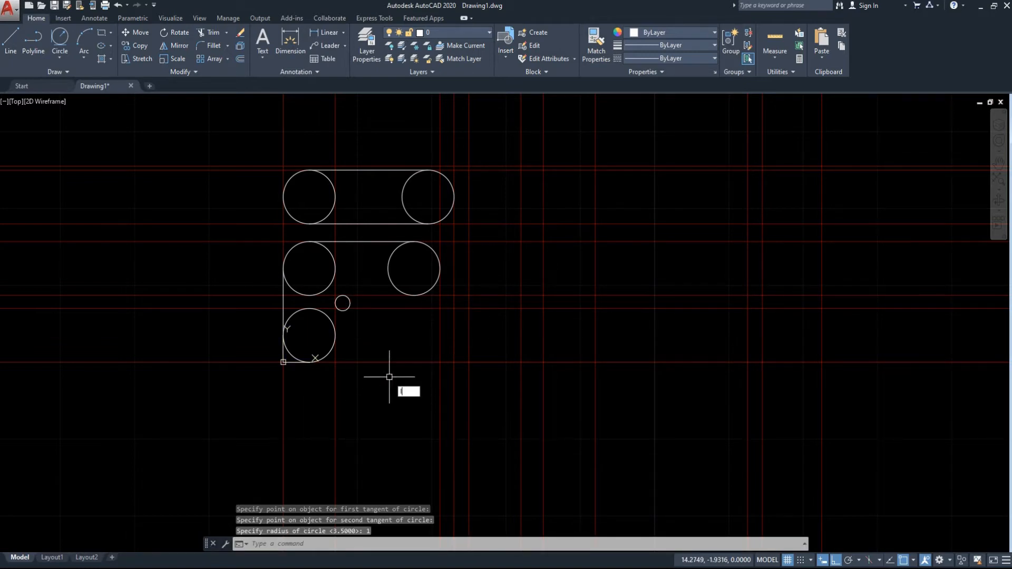
Draw lines from the second middle circle's bottom to the small circle's top and from the lowest circle's inner quadrant up to the small circle.
key(l)
key(Return)
click(414, 295)
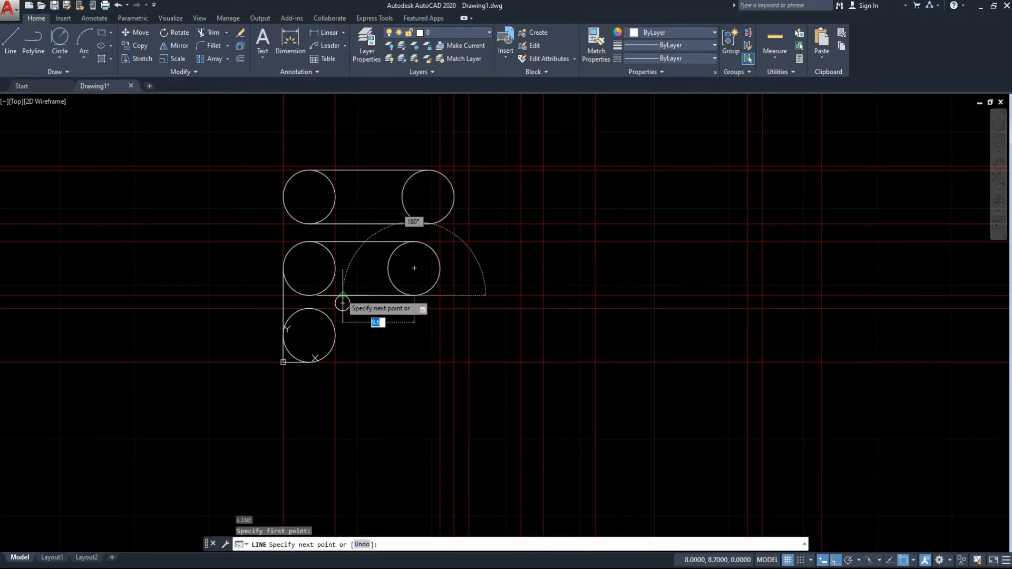
click(343, 303)
key(Return)
key(Return)
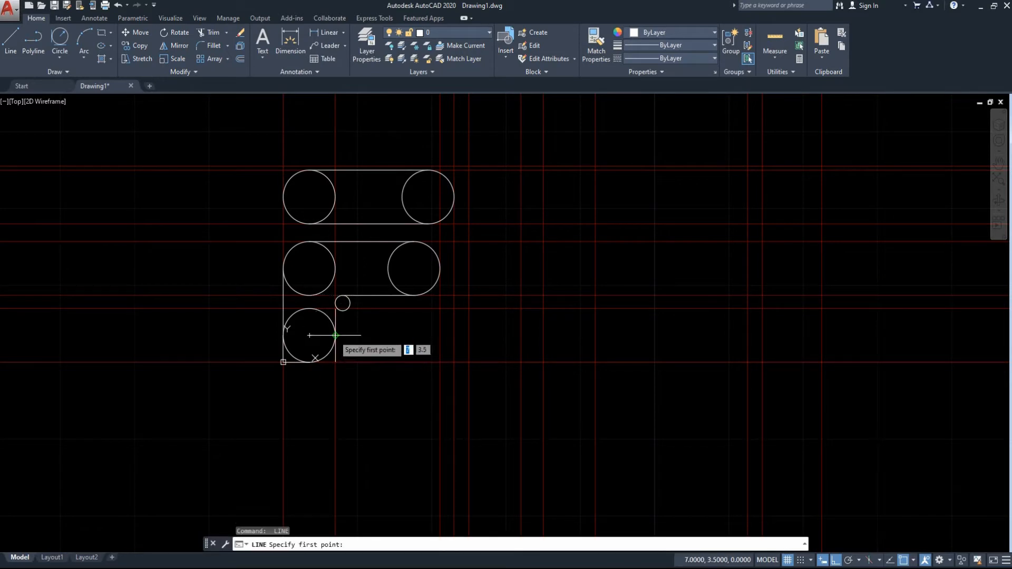
click(336, 335)
click(335, 303)
key(Escape)
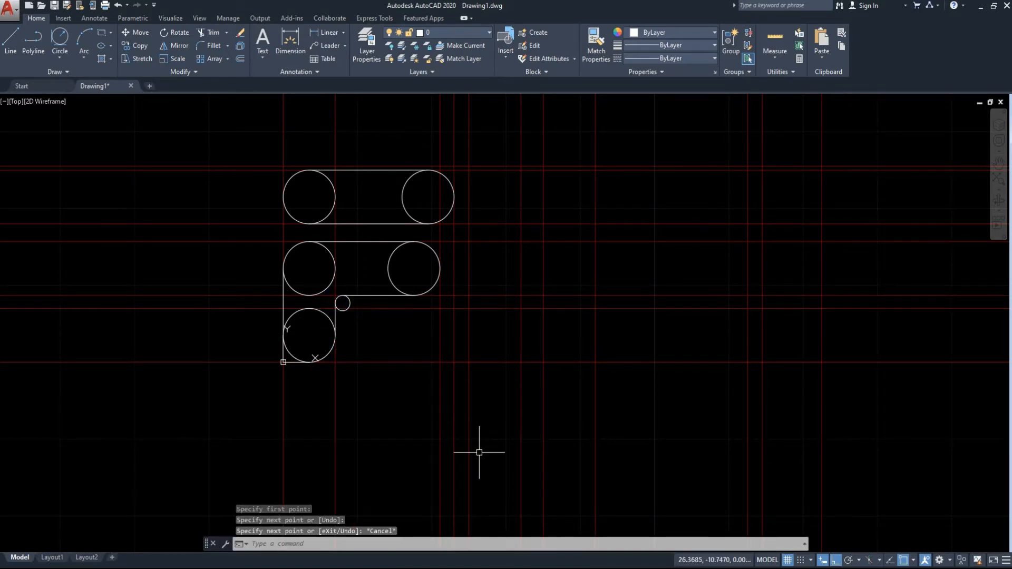
Using all drawn geometry as cutting edges, trim the inner halves of the two upper circles to form a slot.
click(492, 432)
click(245, 143)
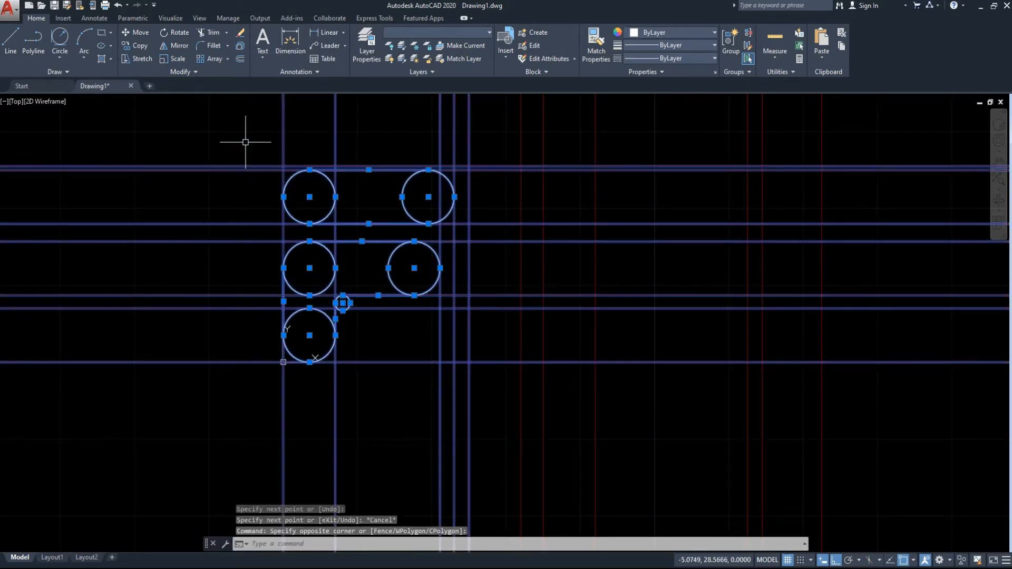
text(tr)
key(Return)
click(422, 195)
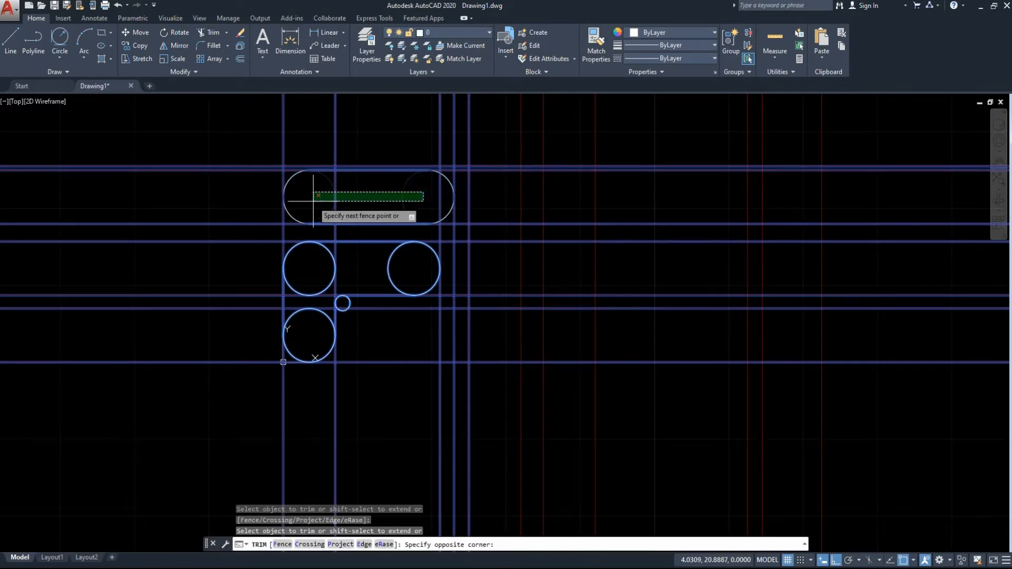
click(316, 212)
Trim the inner half of the second middle circle, the lower half of the first middle circle and the upper half of the lowest circle.
click(404, 268)
click(323, 266)
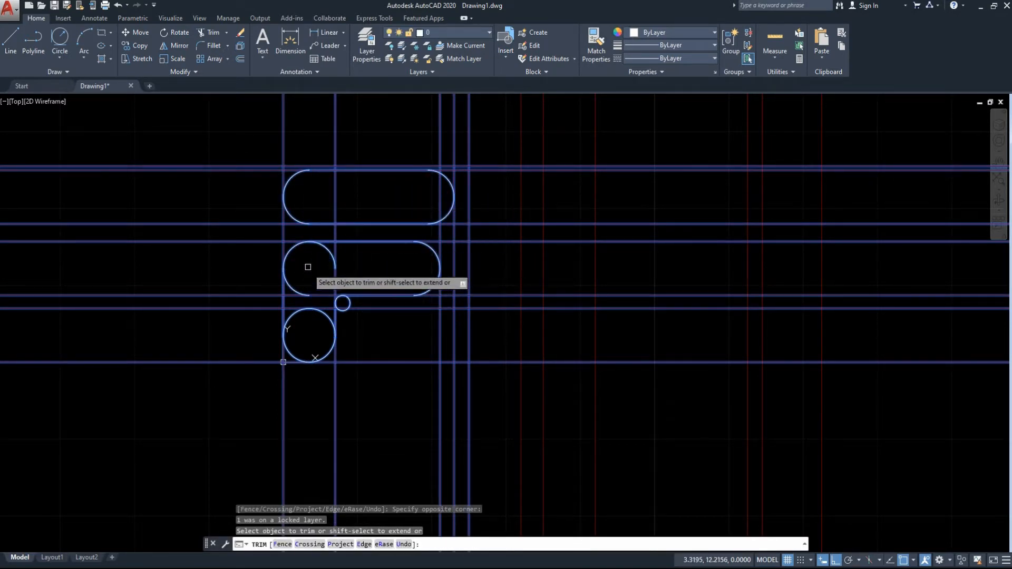
drag(307, 267, 291, 330)
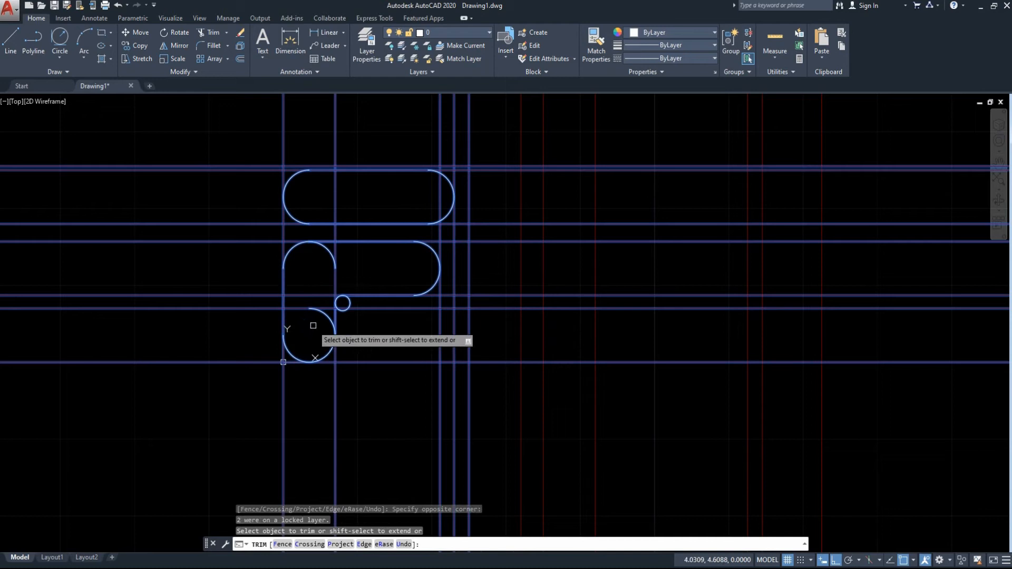
click(301, 273)
click(322, 312)
key(Escape)
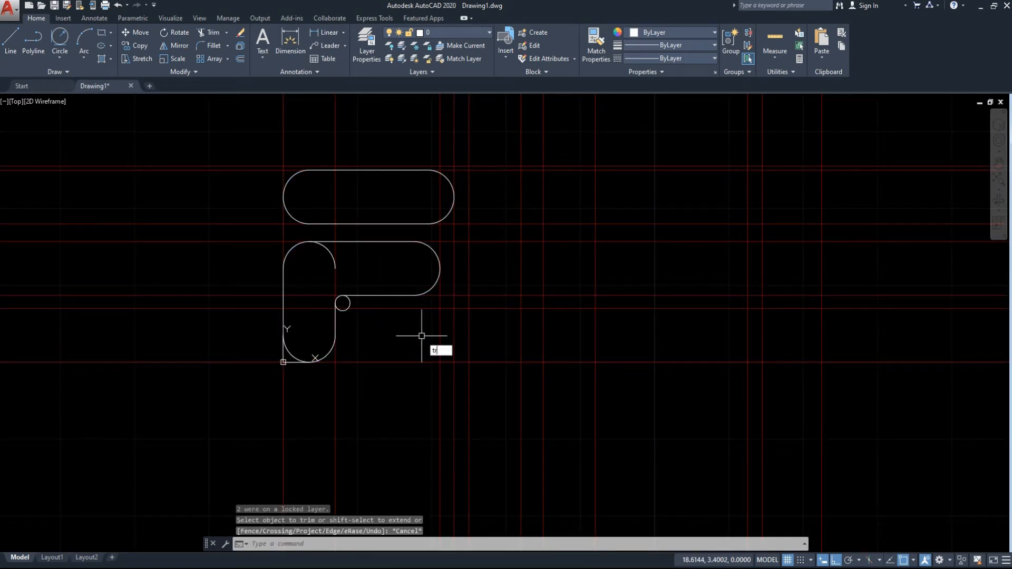
Try to trim the leftover quarter arc inside the middle shape using the nearby arcs, lines and small circle as cutting edges.
text(tr)
key(Return)
click(350, 302)
click(393, 341)
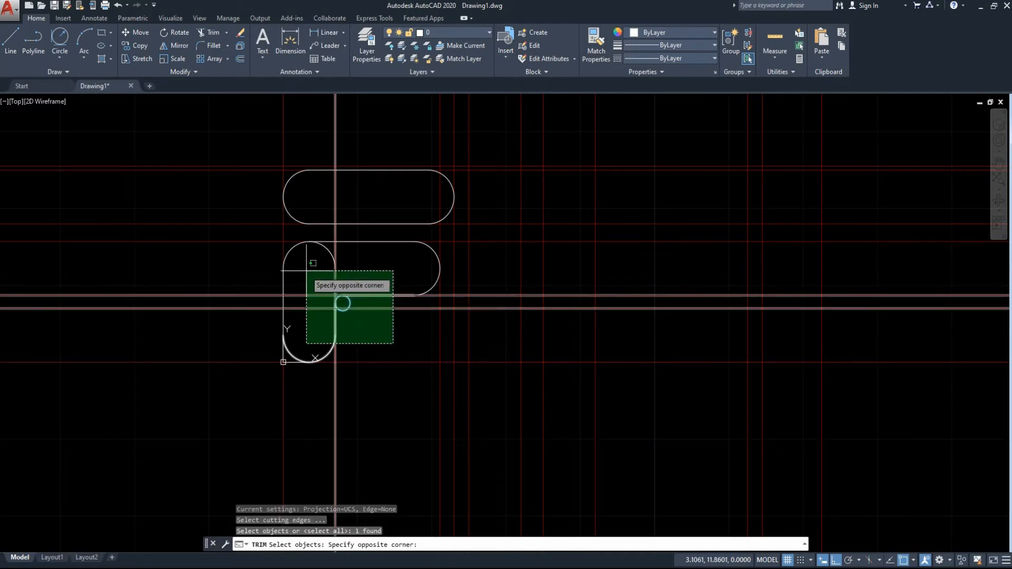
click(343, 301)
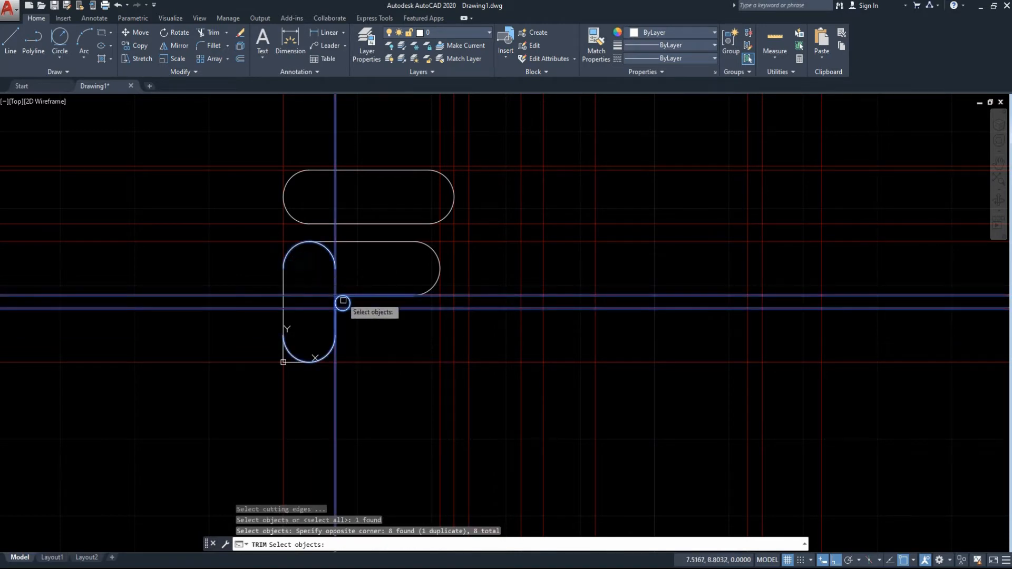
key(Return)
click(373, 260)
click(316, 271)
key(Escape)
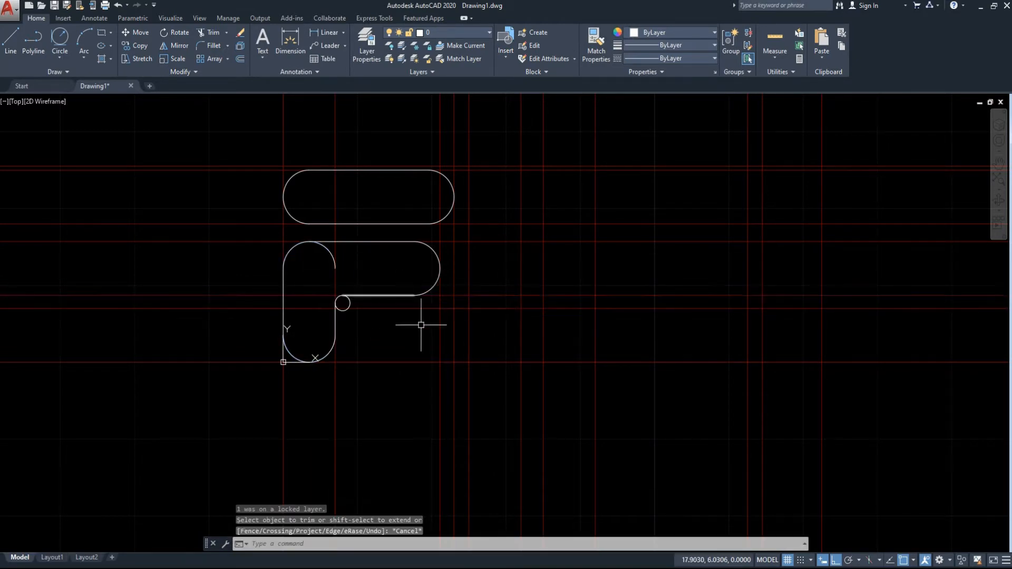
Trim the leftover quarter arc inside the middle shape and the outer part of the radius 1 circle.
click(418, 339)
click(265, 221)
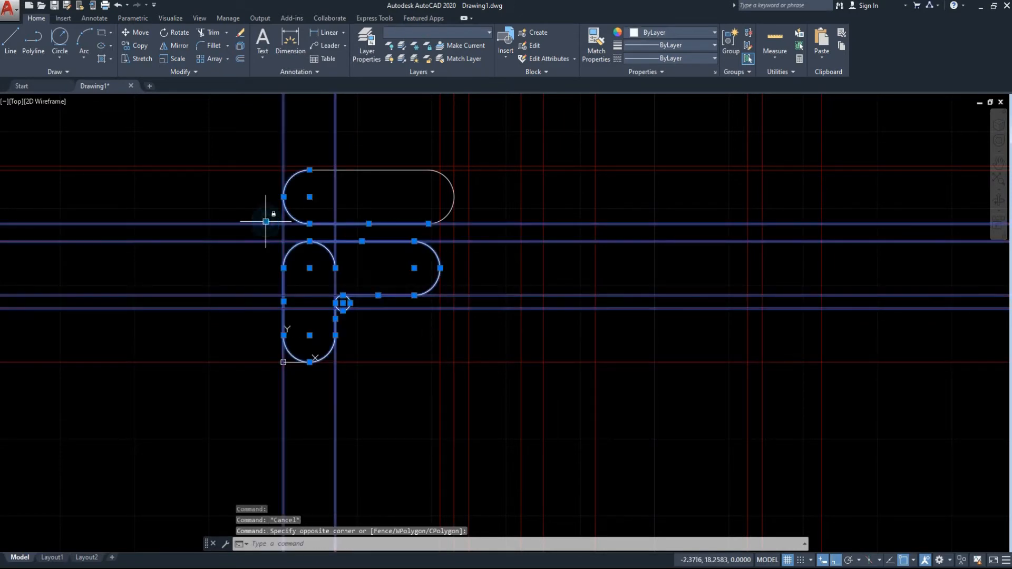
text(tr)
key(Return)
click(329, 250)
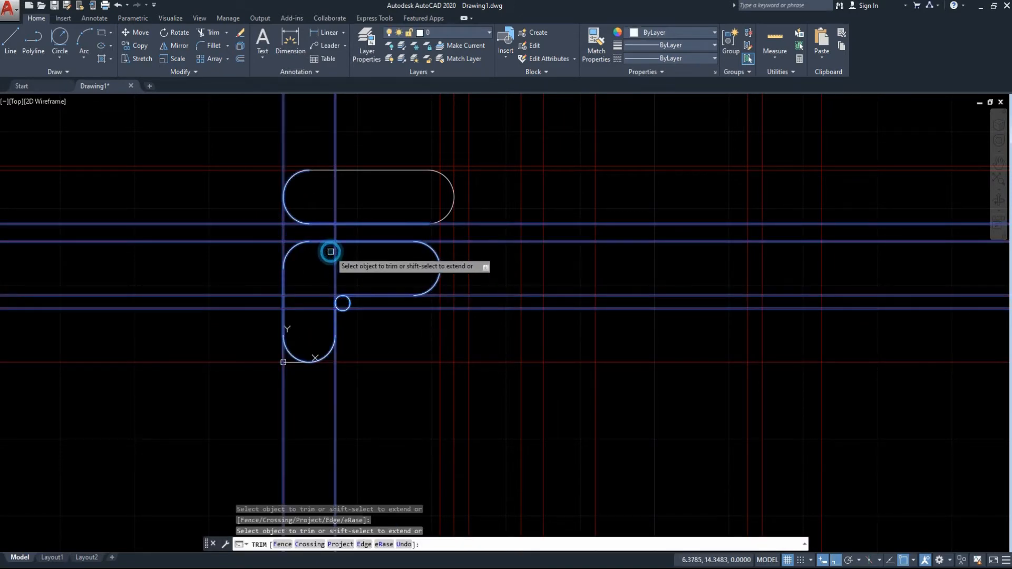
click(349, 303)
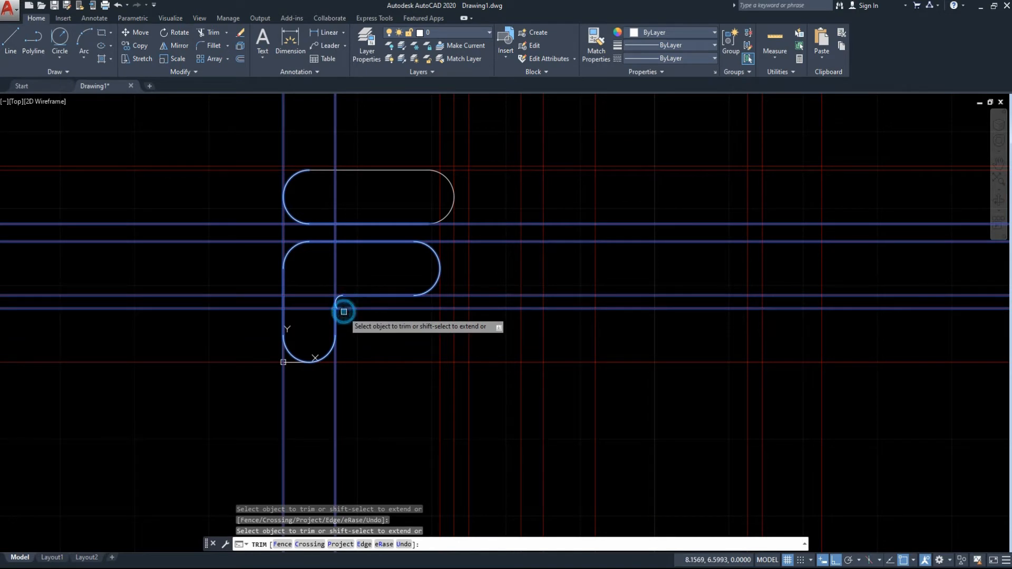
key(Escape)
Trim the leftover tail of the radius 1 arc at the middle shape's inner corner, using the nearby lines as cutting edges.
scroll(351, 320, up, 6)
click(449, 393)
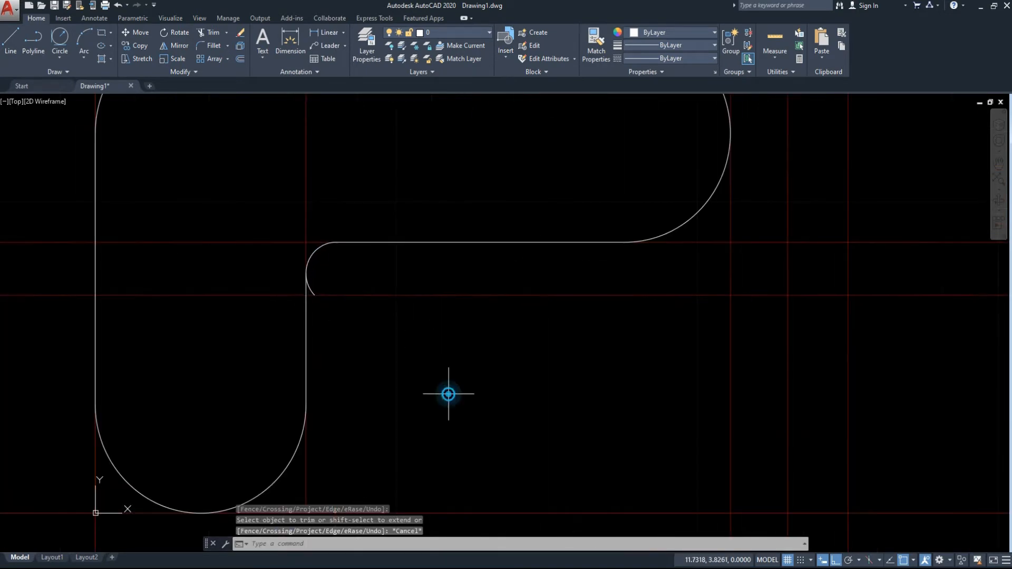
click(254, 189)
text(tr)
key(Return)
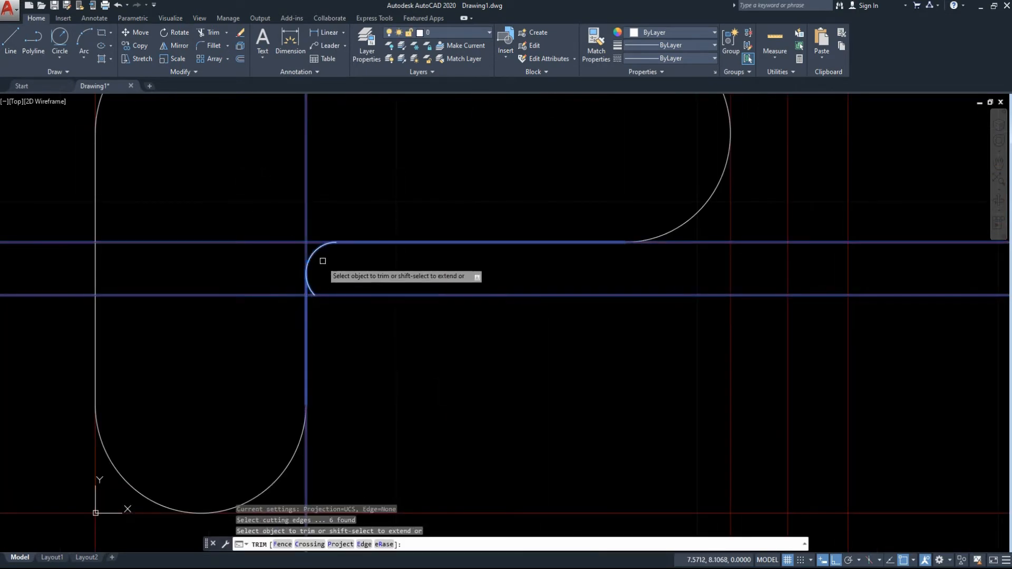
click(310, 287)
key(Escape)
scroll(328, 298, down, 6)
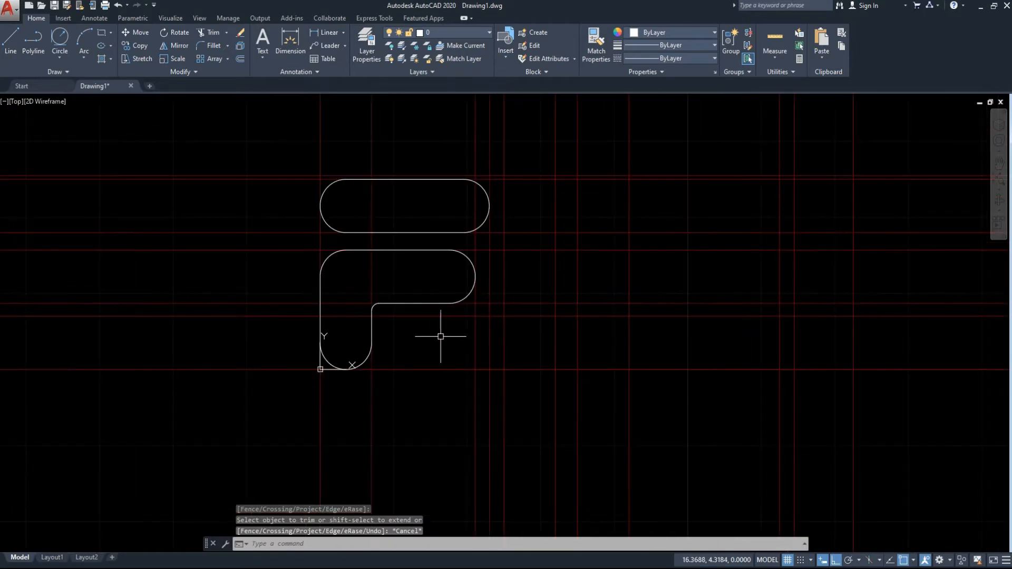
Draw a radius 3.5 circle tangent to the slot's top construction line and the first vertical construction line beyond the slot's right end.
middle_drag(584, 294, 447, 269)
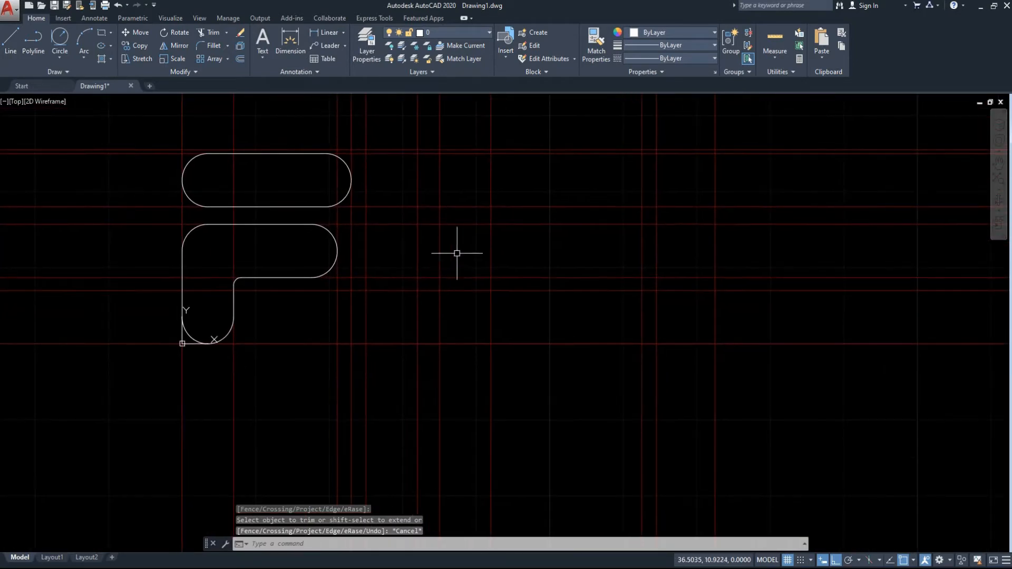
middle_drag(420, 225, 361, 257)
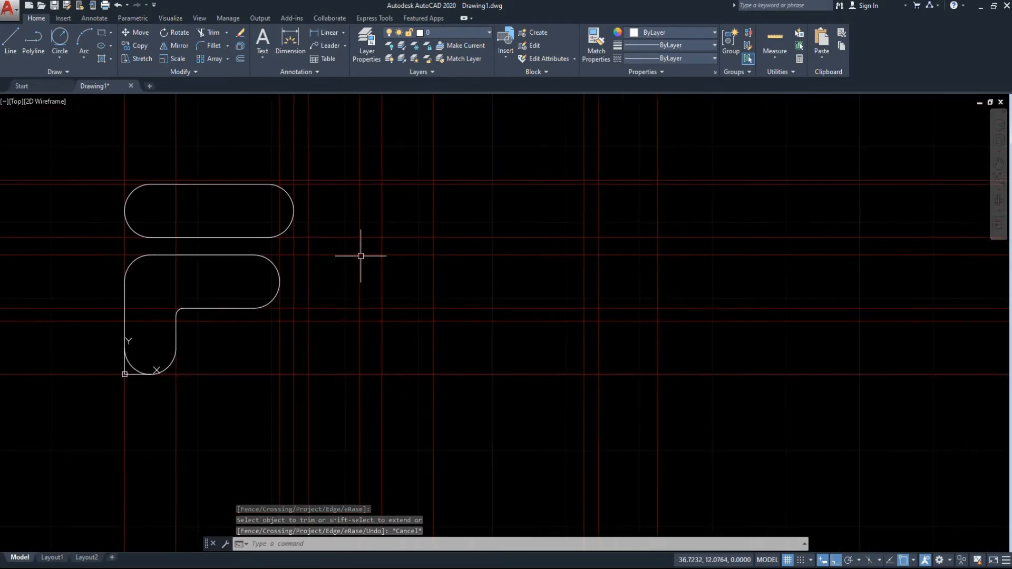
click(63, 39)
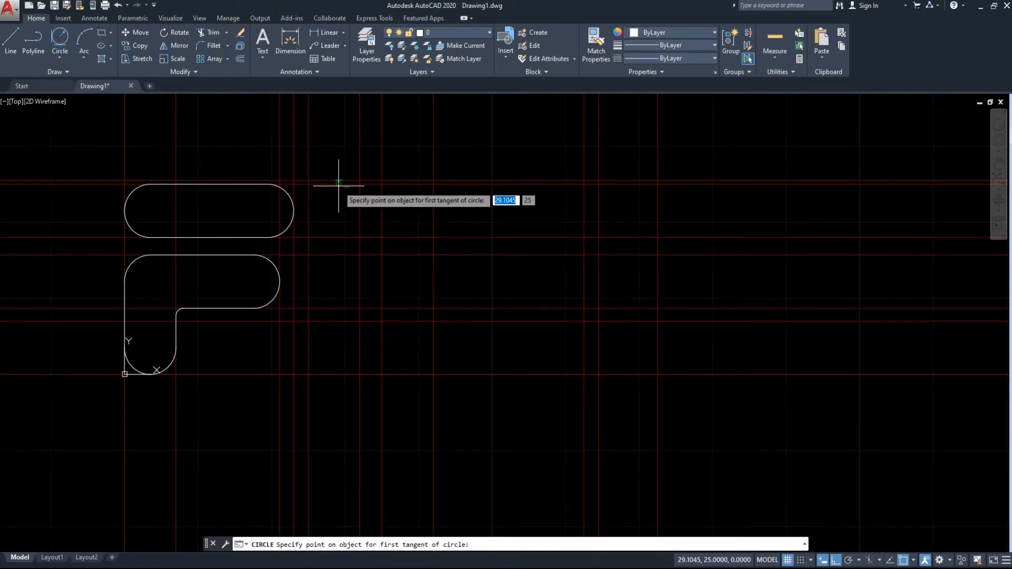
click(337, 184)
click(307, 203)
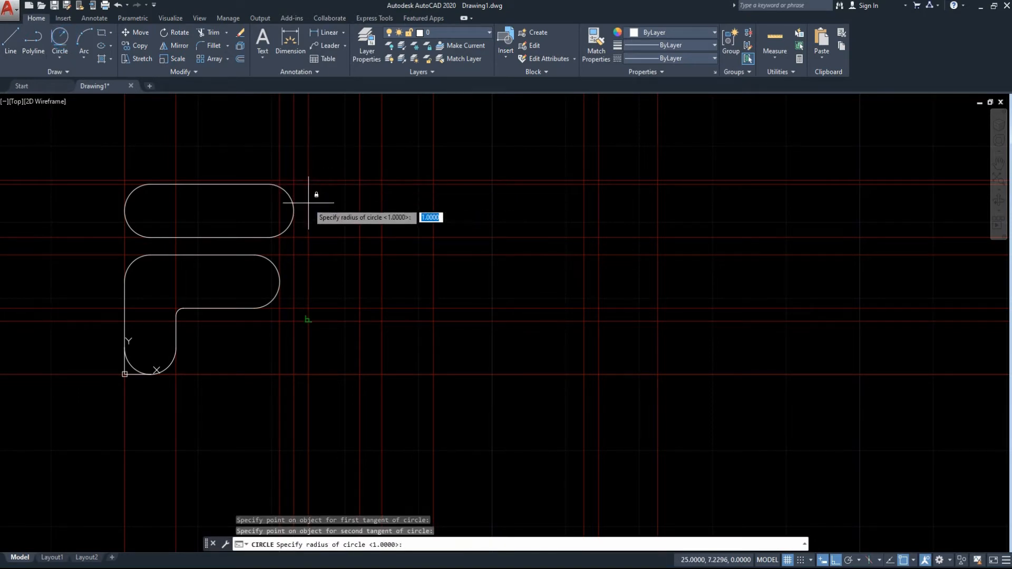
text(3.5)
key(Return)
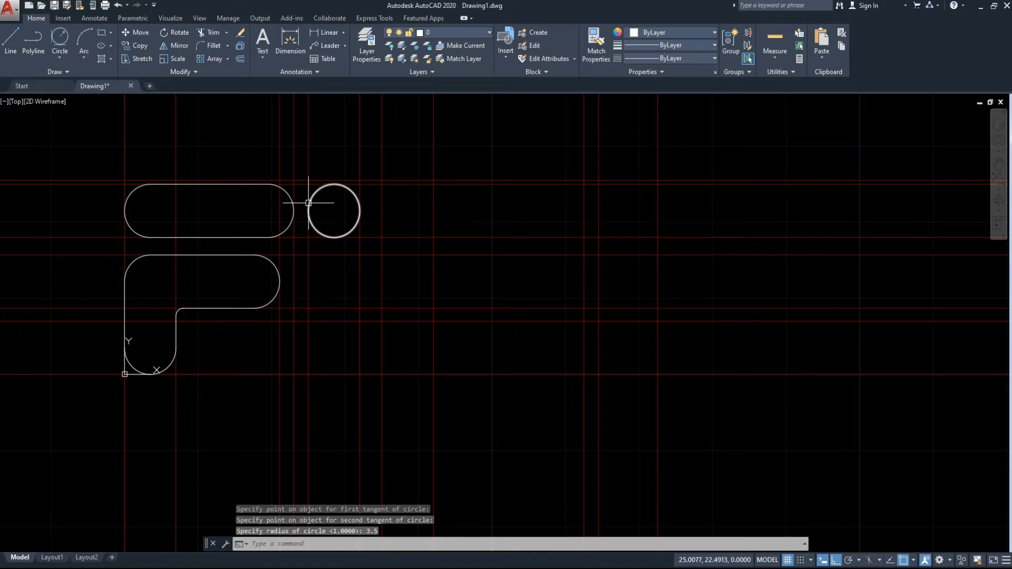
Copy the new circle 18 units straight down so that its bottom rests on the lowest construction line.
click(352, 233)
text(co)
key(Return)
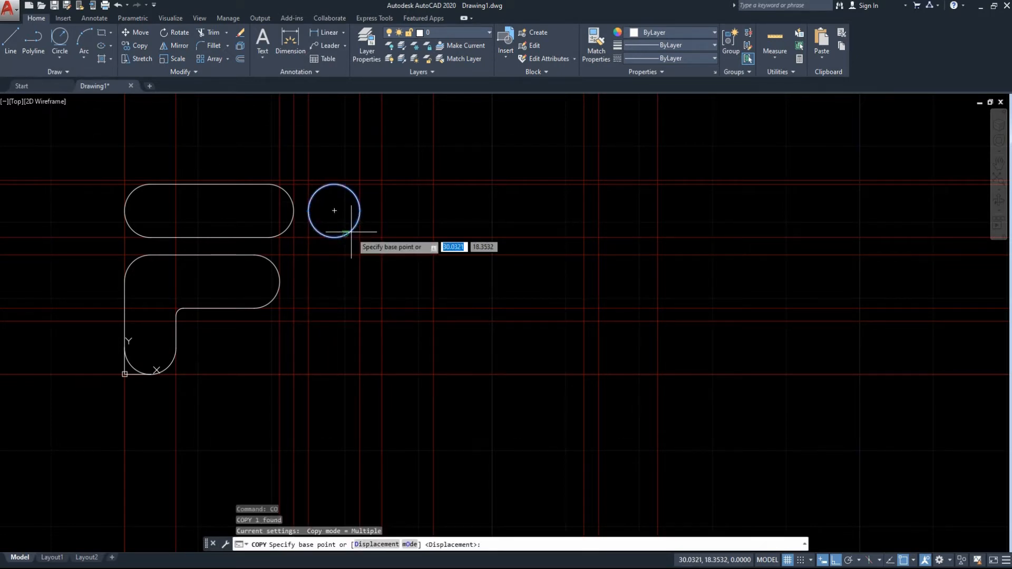
click(334, 238)
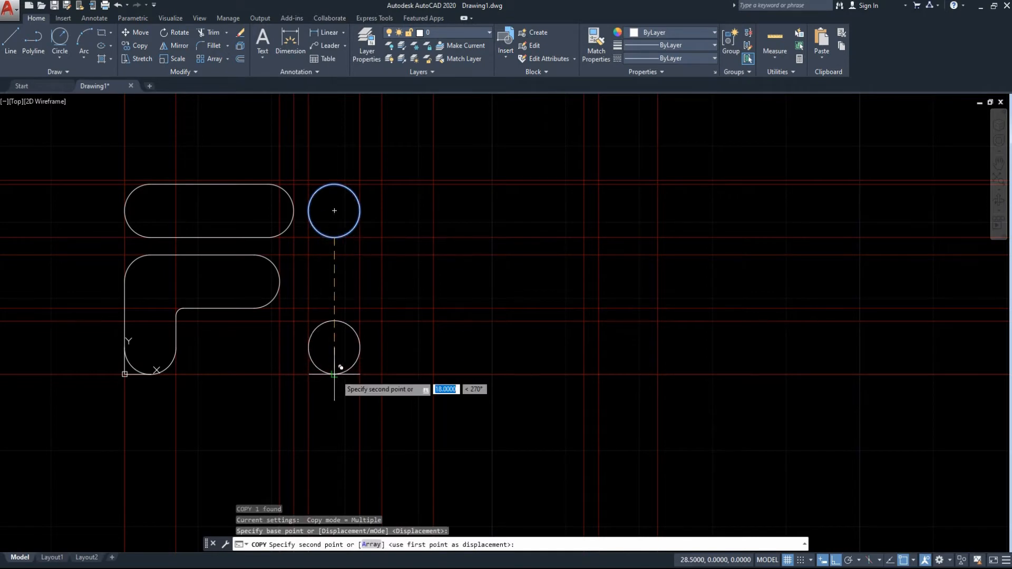
click(334, 375)
key(Escape)
Connect the upper and lower circles with vertical lines between their right quadrants and between their left quadrants.
text(l)
key(Return)
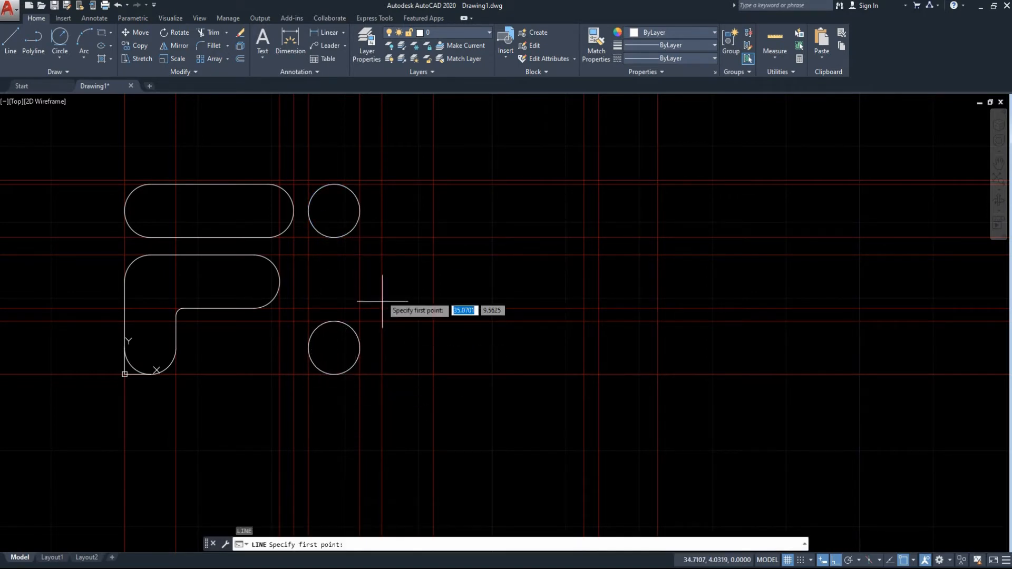
click(360, 210)
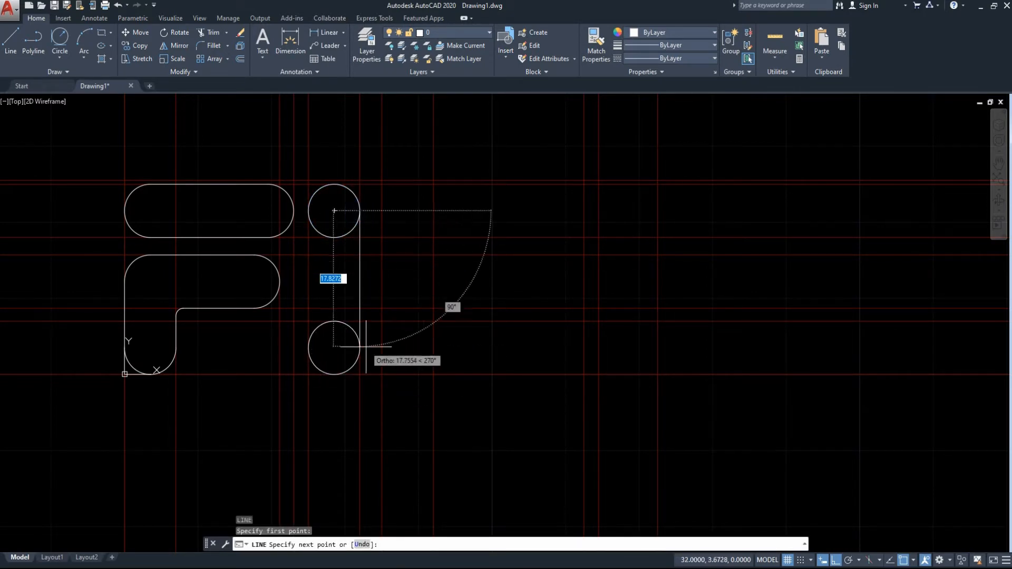
click(359, 347)
key(Return)
key(Return)
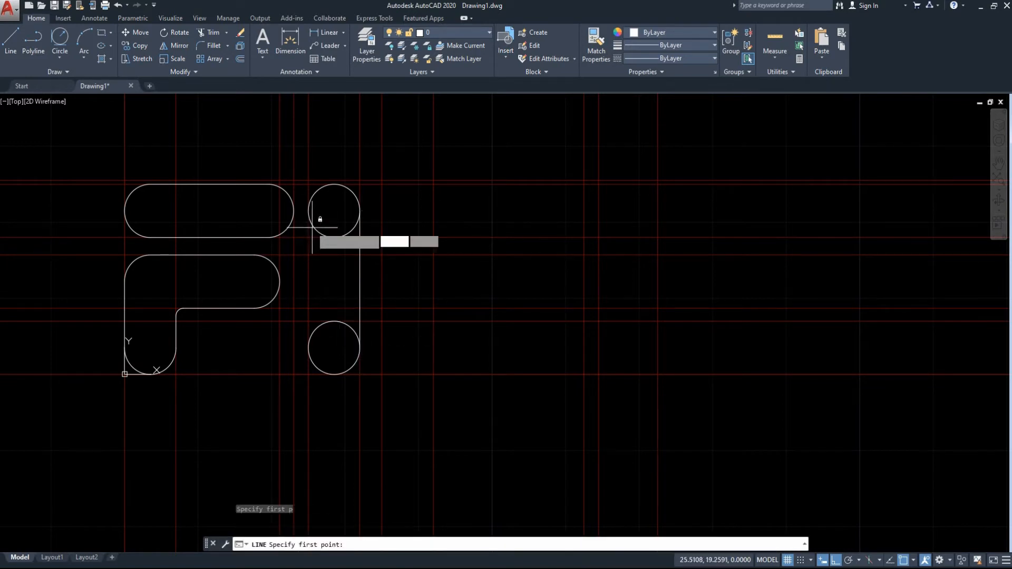
click(308, 210)
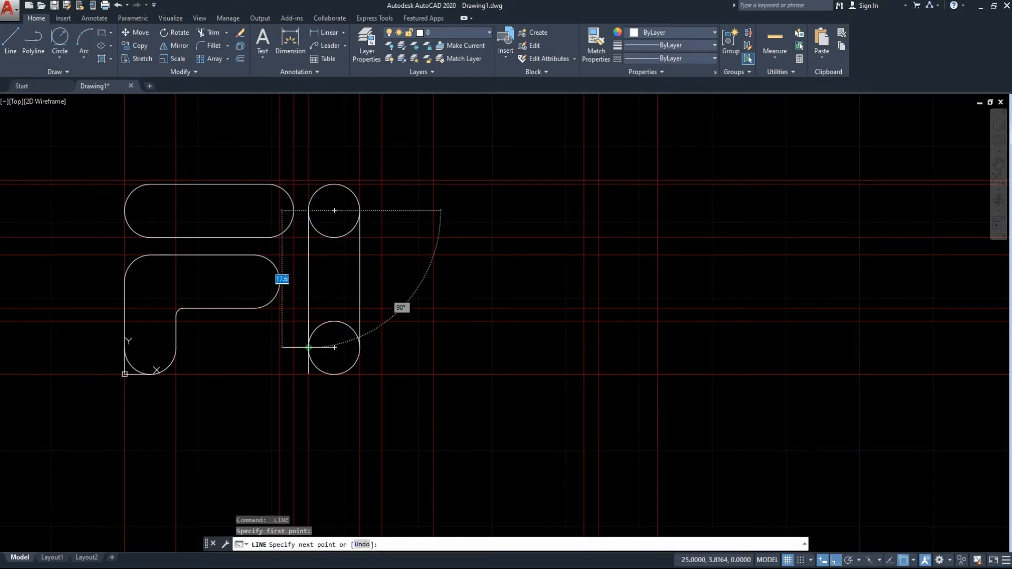
click(308, 347)
key(Escape)
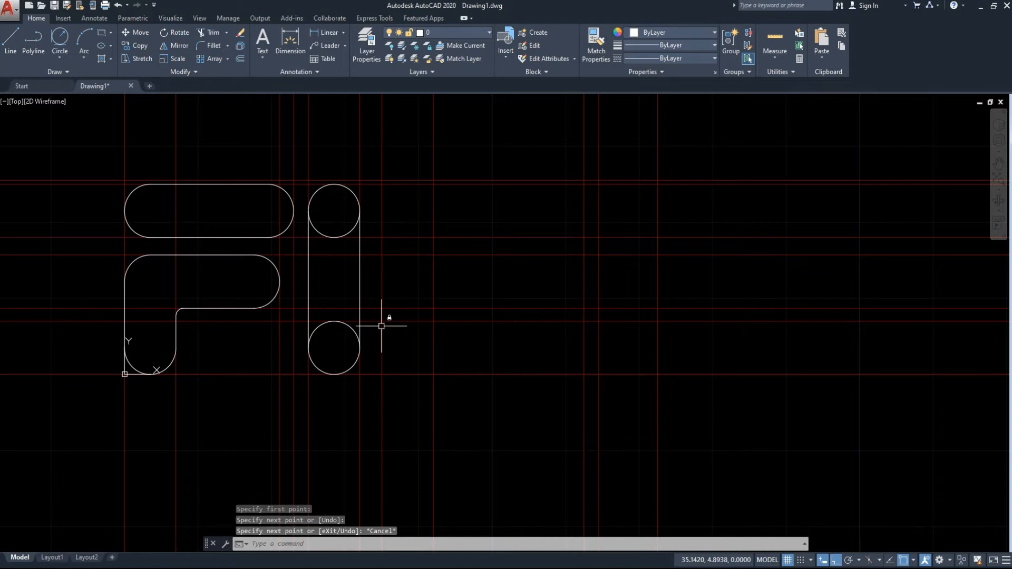
Erase the right connecting line and redraw it between the right quadrants of the two circles.
click(360, 284)
key(Delete)
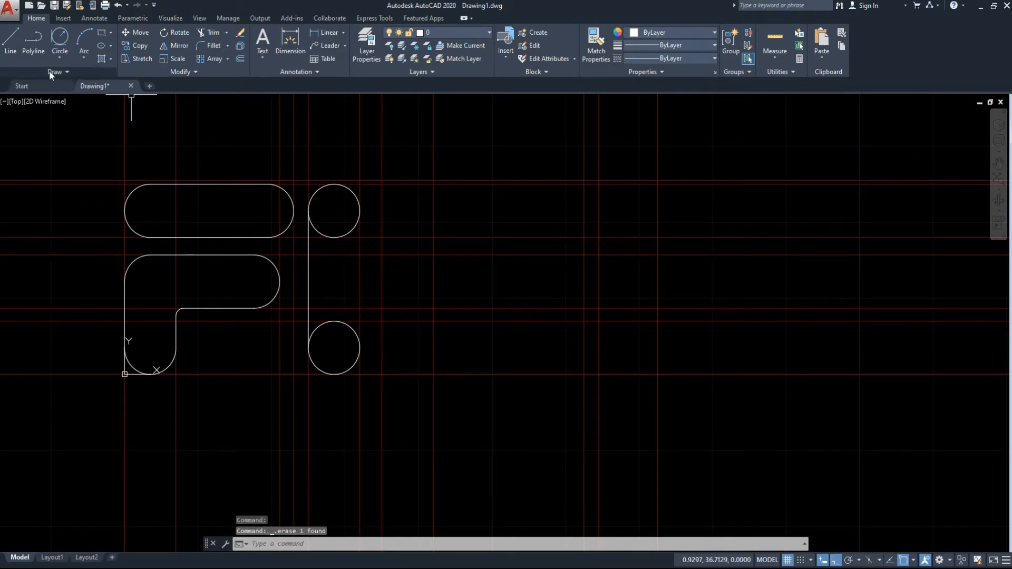
click(6, 38)
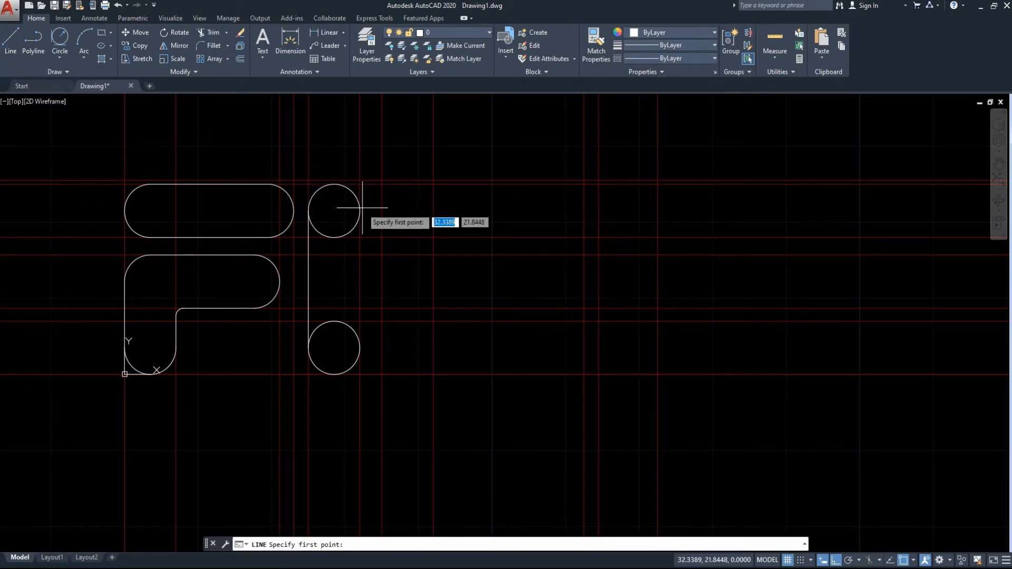
click(359, 210)
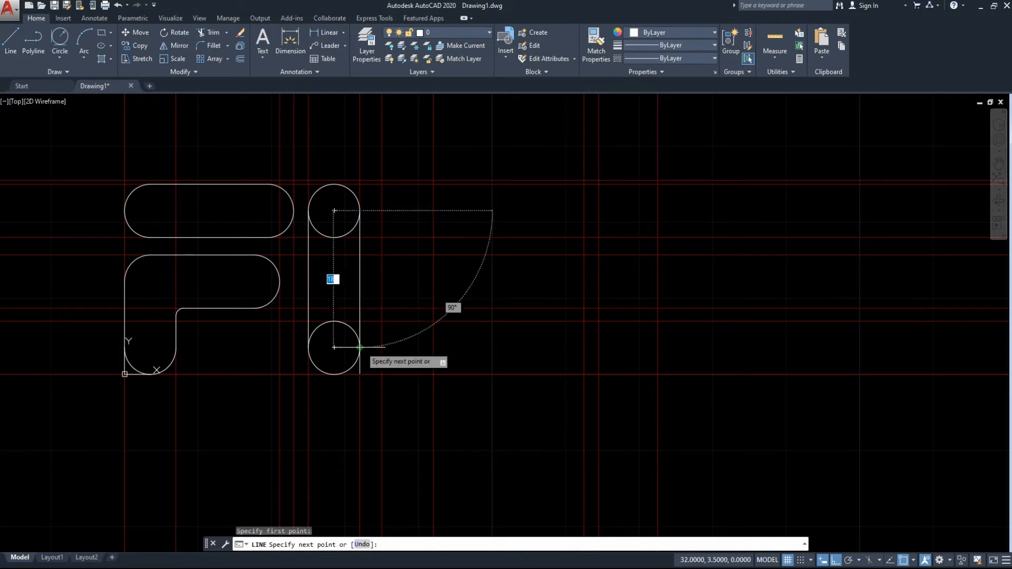
click(359, 347)
key(Escape)
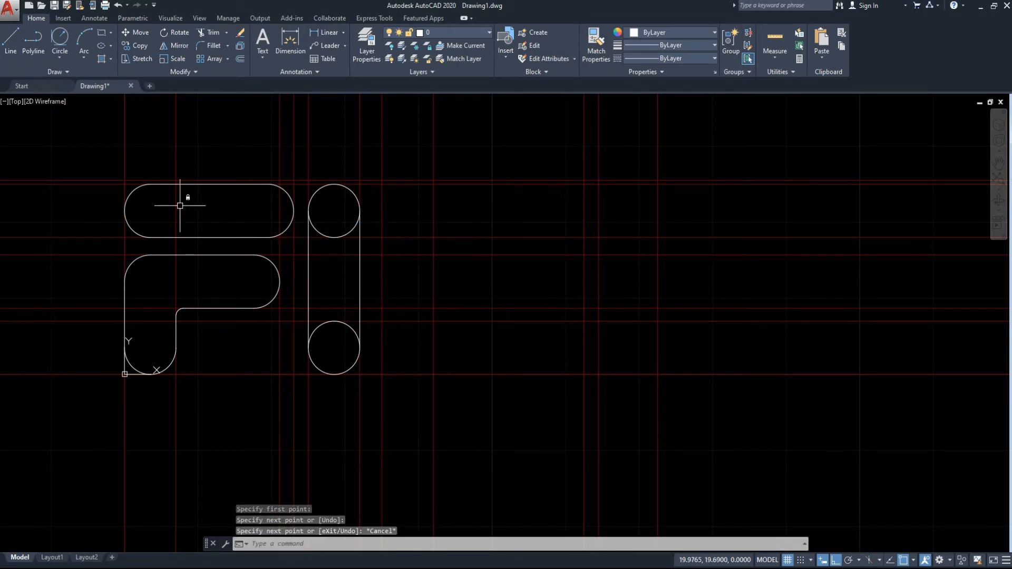
Trim the inner halves of the two connected circles to form a vertical slot.
click(412, 150)
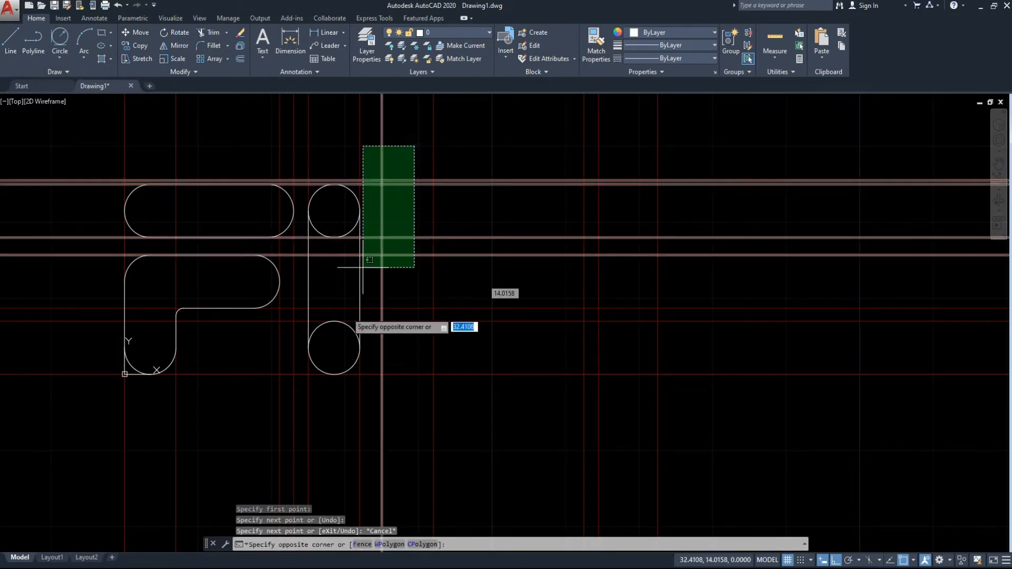
click(298, 408)
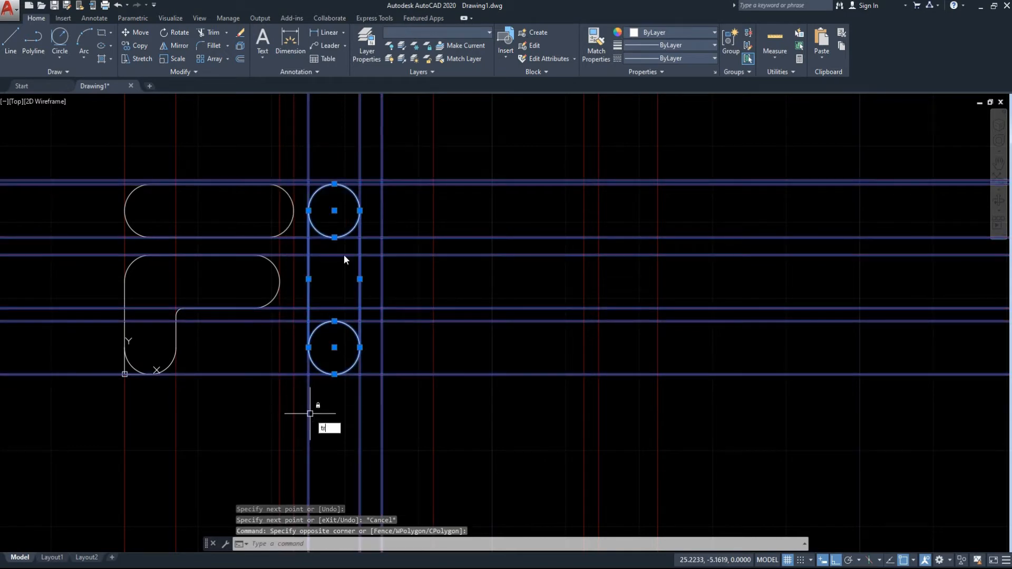
key(Return)
click(340, 232)
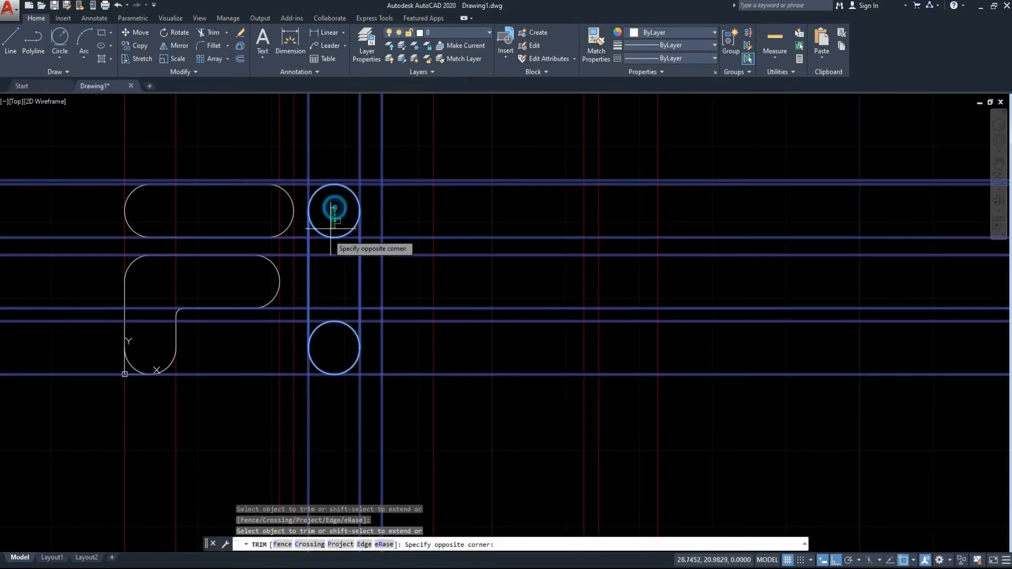
click(322, 351)
key(Escape)
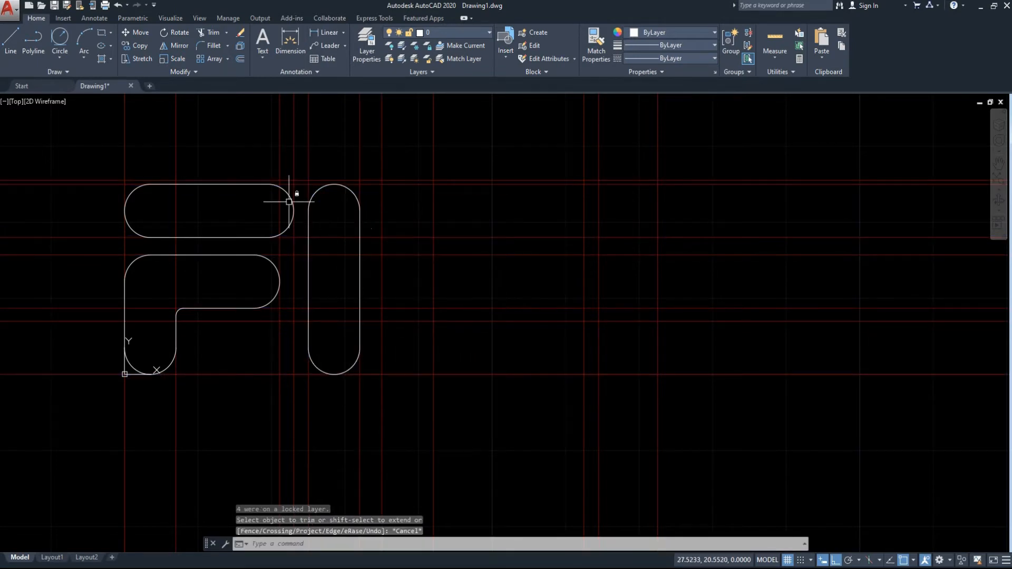
Draw a radius 3.5 circle tangent to the slots' top construction line and the next vertical construction line right of the vertical slot.
click(58, 42)
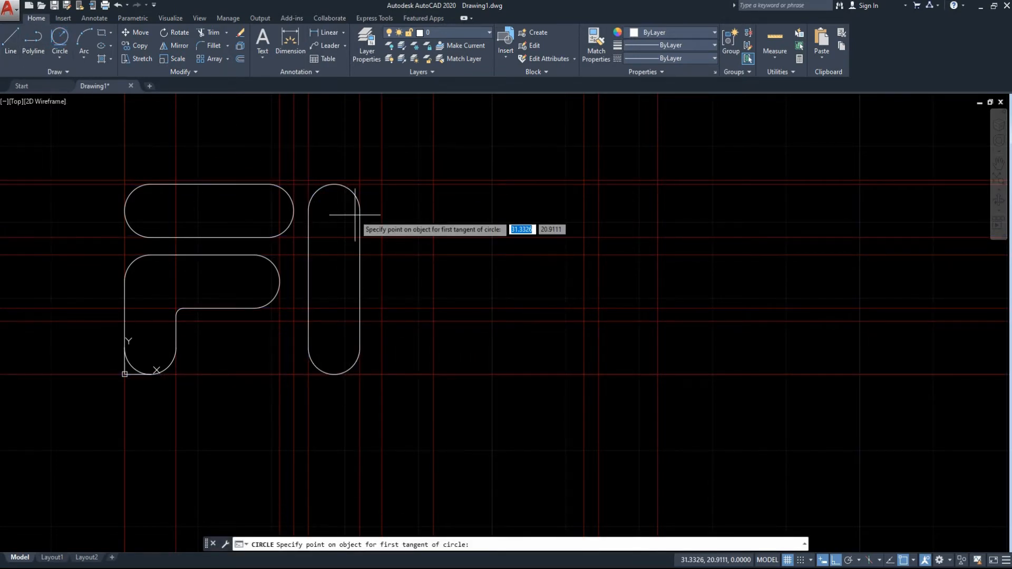
click(407, 181)
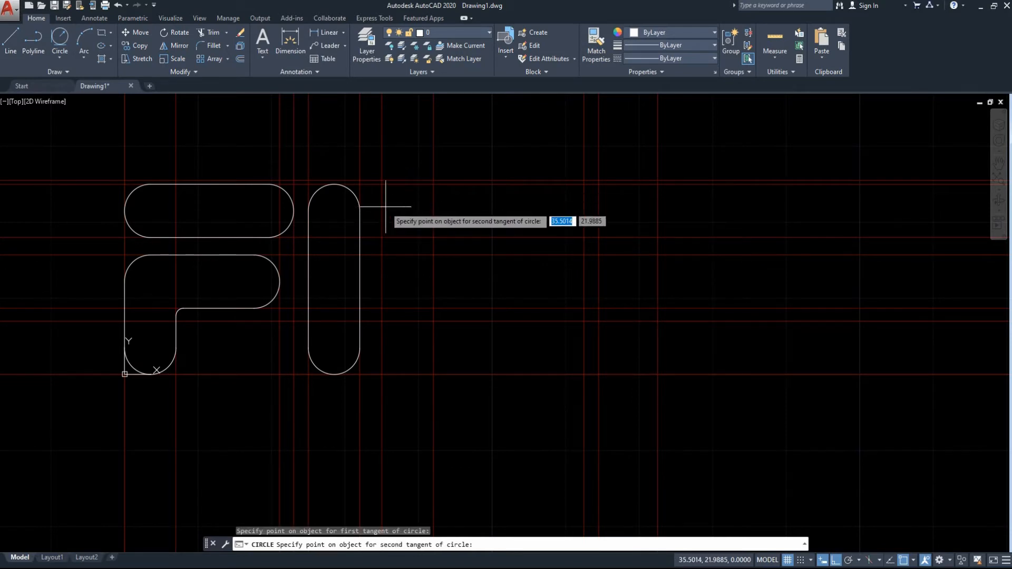
click(381, 205)
key(Return)
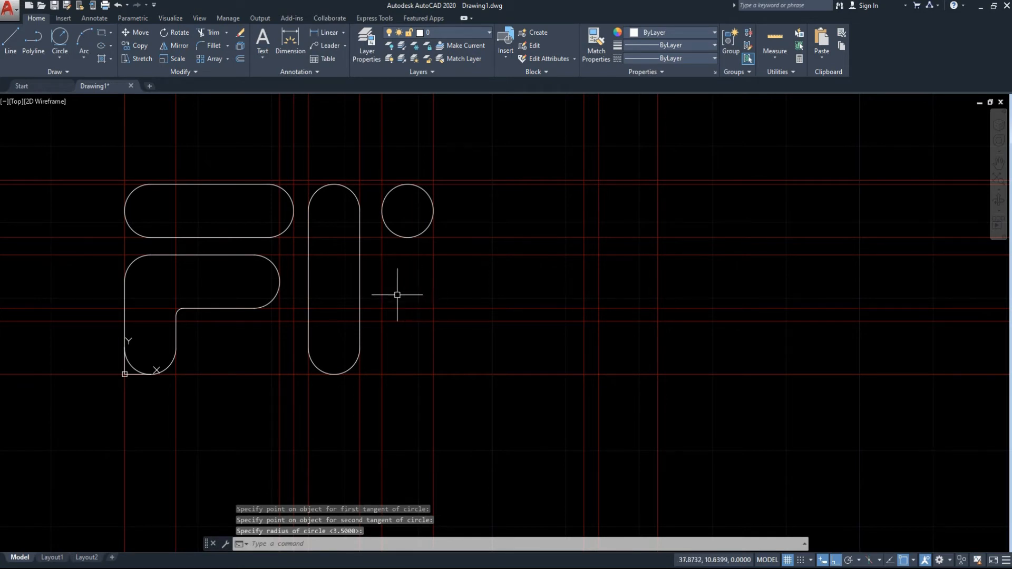
Draw a radius 5 circle below it, tangent to the same vertical construction line and the lowest horizontal one.
click(59, 46)
click(382, 355)
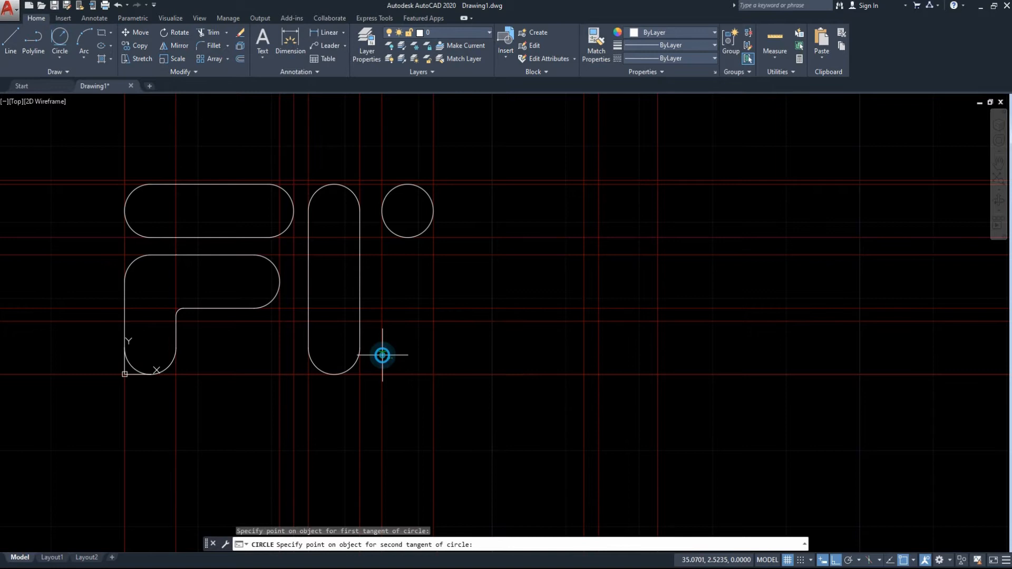
click(414, 375)
text(5)
key(Return)
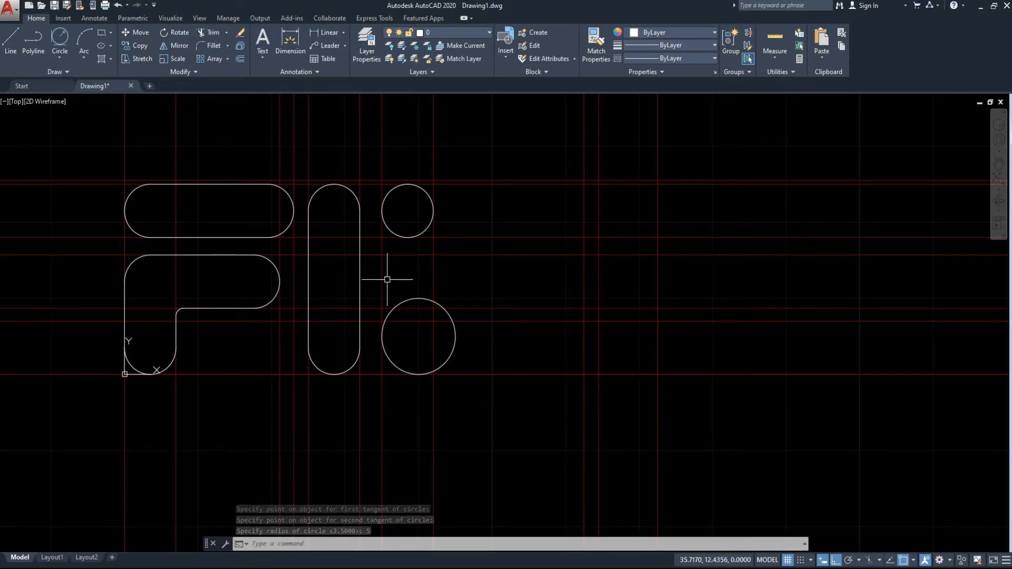
Draw a radius 1 circle tangent to the vertical construction line at X 42 and the horizontal one at Y 7.
click(56, 45)
click(438, 328)
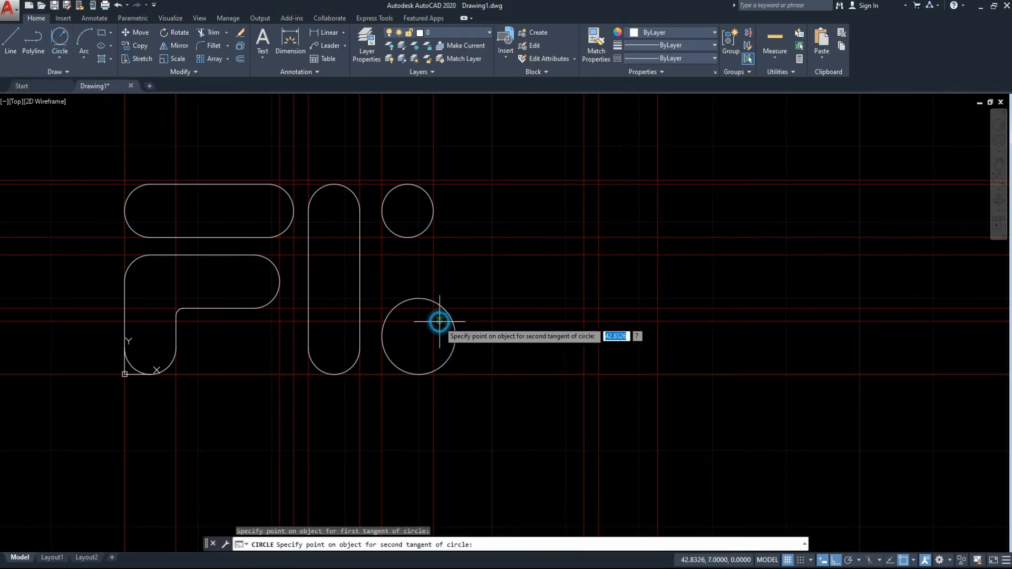
click(441, 320)
key(Return)
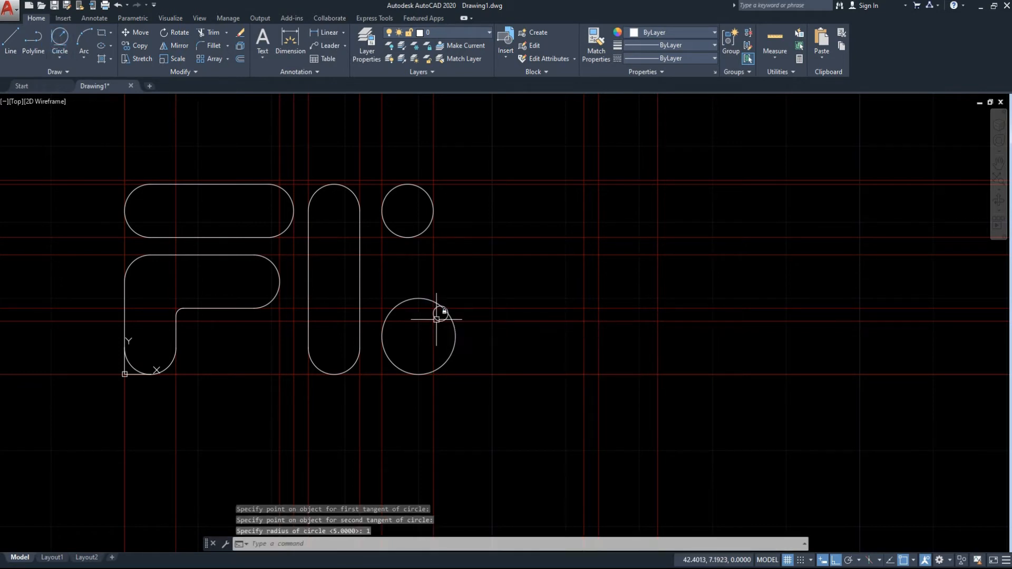
Draw vertical lines from the upper circle's left quadrant to the radius 5 circle and from its right quadrant to the radius 1 circle.
text(l)
key(Return)
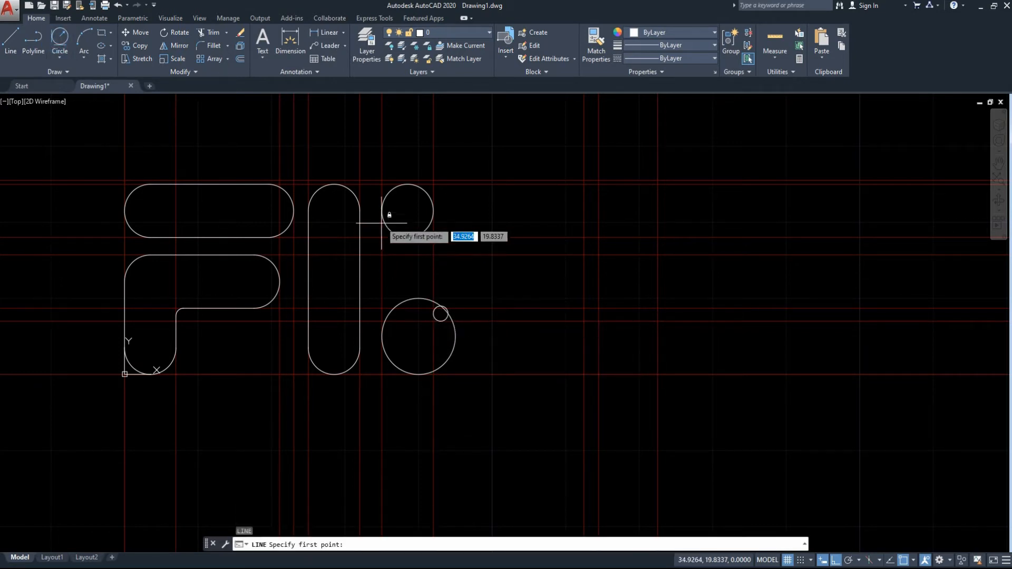
click(408, 211)
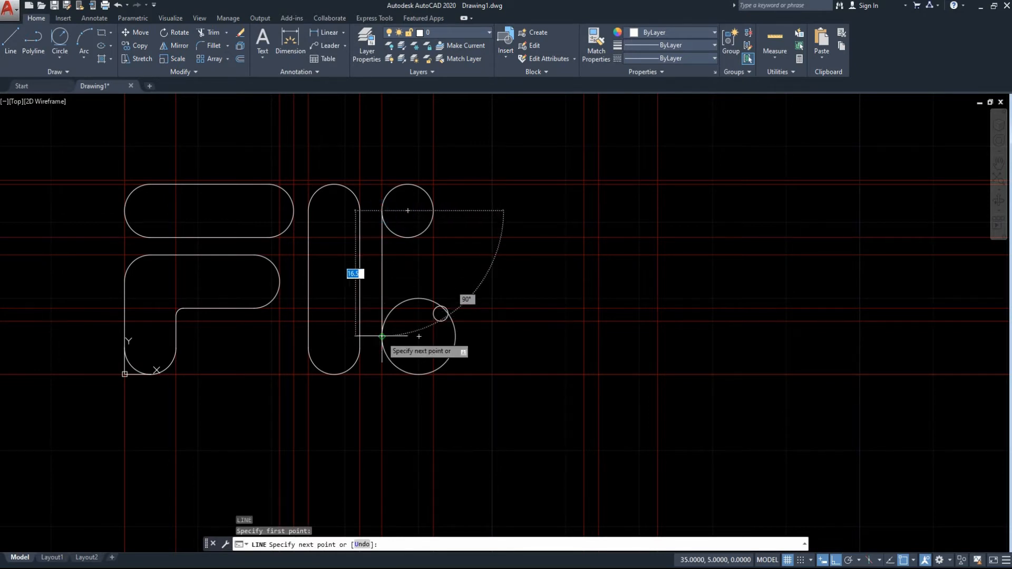
click(382, 336)
key(Escape)
key(Return)
click(433, 211)
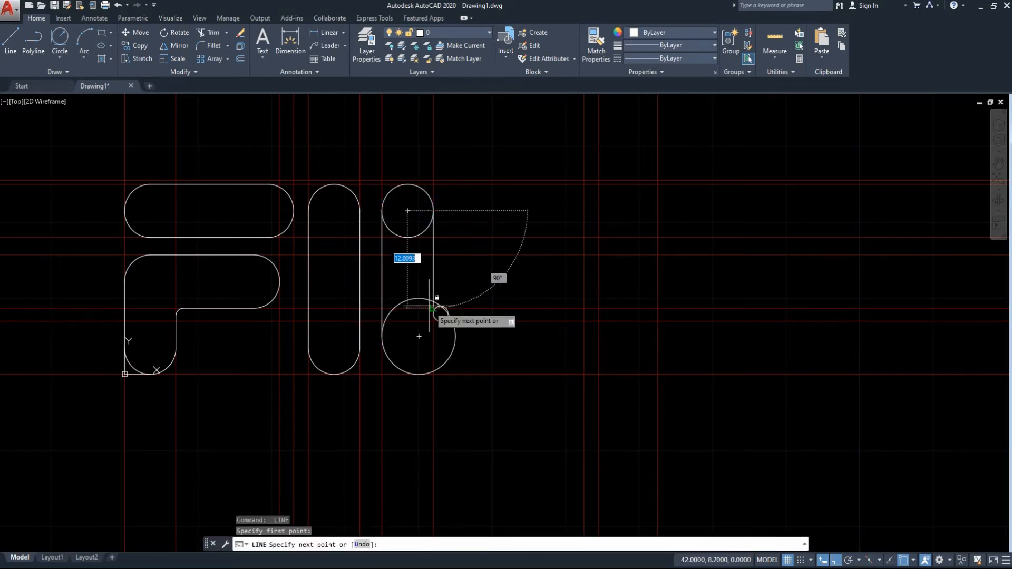
click(434, 313)
key(Escape)
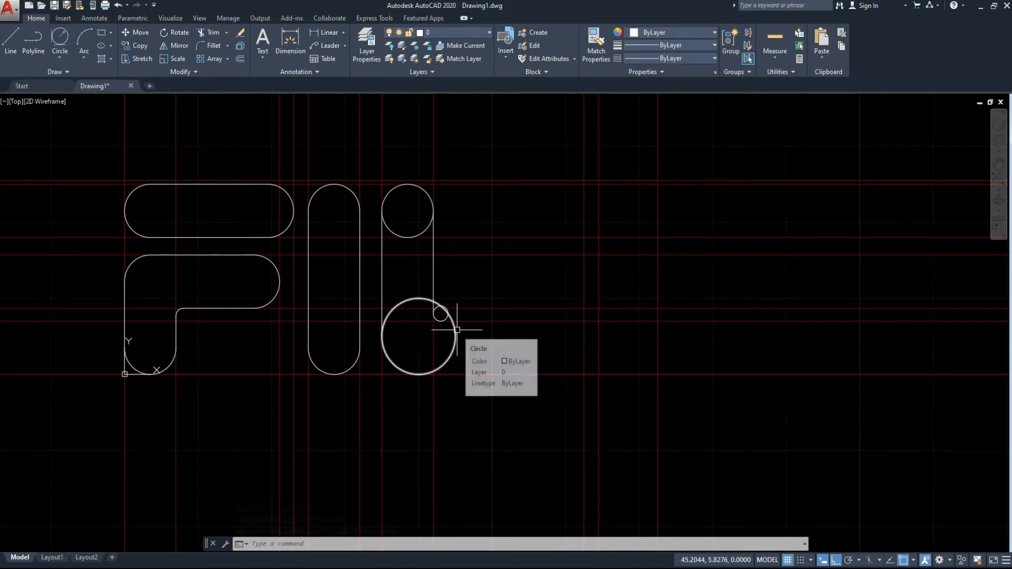
Trim the lower arc of the radius 3.5 circle and the upper arc of the radius 5 circle between the two vertical lines.
click(503, 441)
click(383, 183)
text(tr)
key(Return)
click(409, 215)
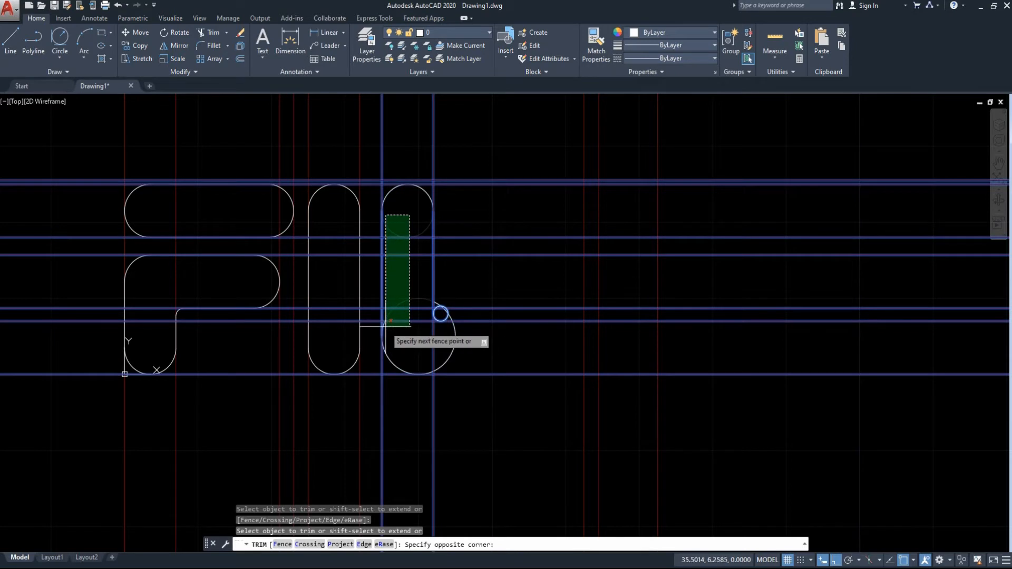
click(386, 325)
Trim the right half of the radius 5 circle and cut the radius 1 circle back to its lower-left quarter arc.
scroll(398, 335, up, 6)
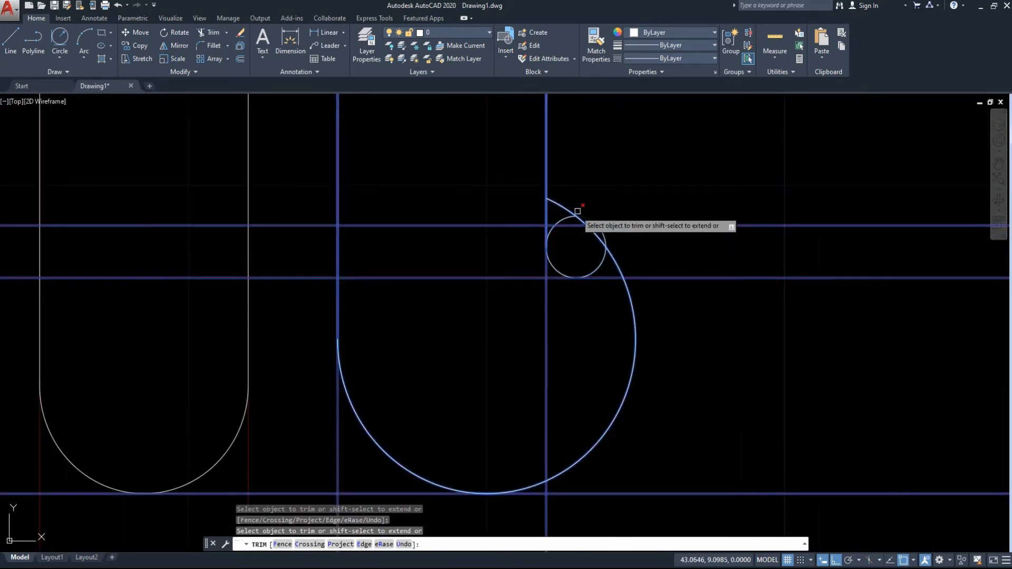
click(554, 208)
click(652, 343)
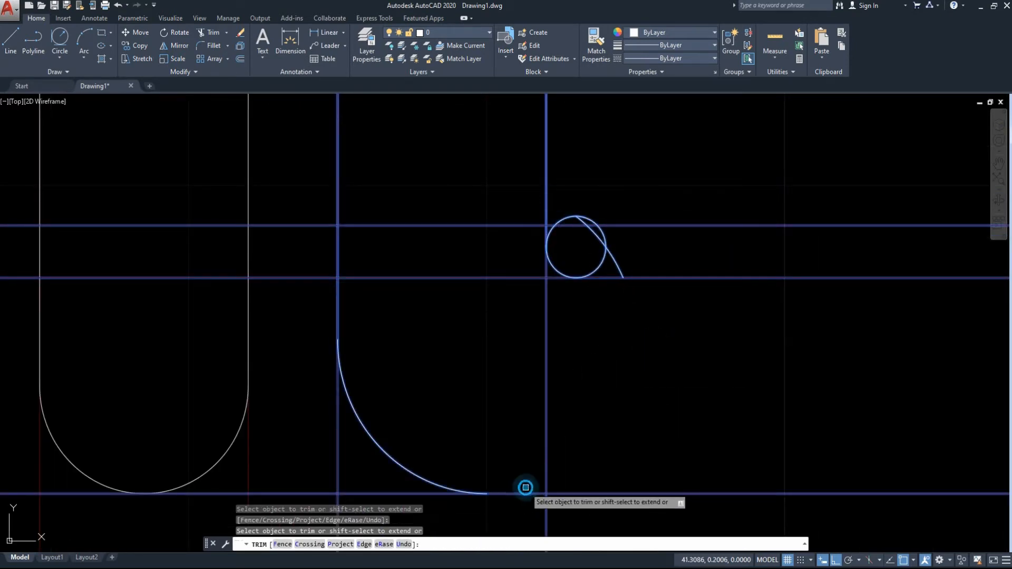
click(615, 264)
click(591, 231)
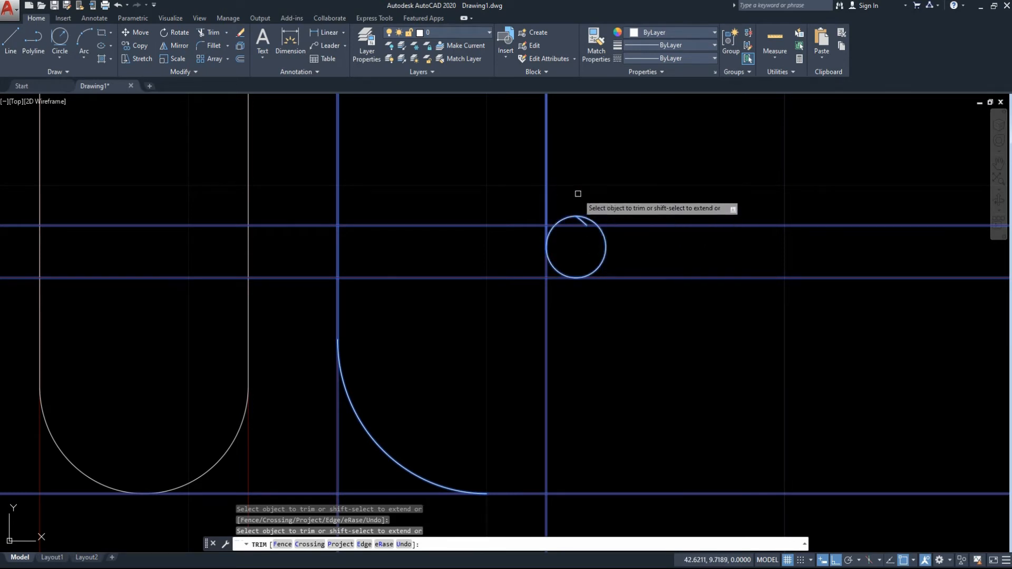
click(633, 192)
click(548, 277)
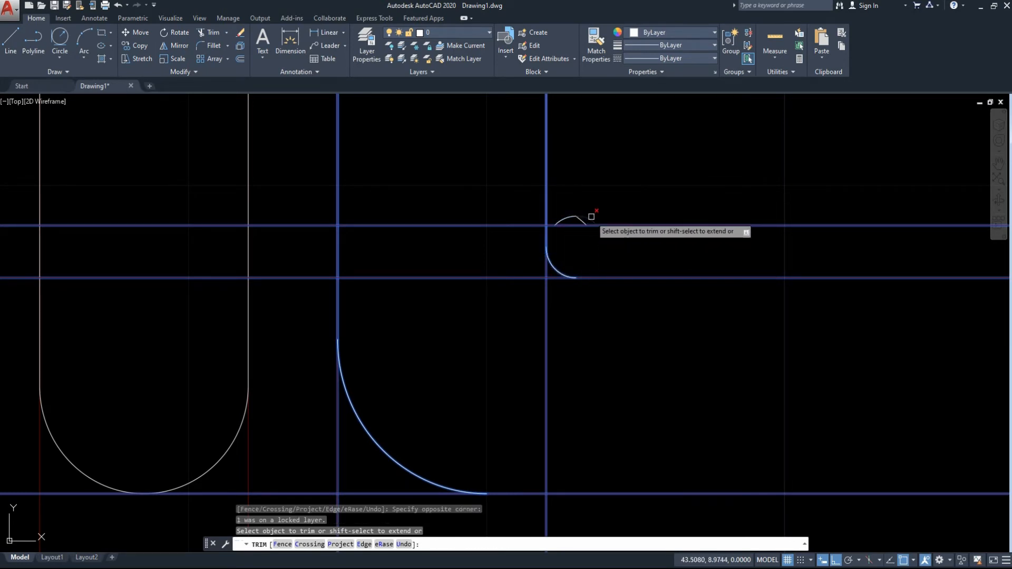
Erase the two leftover arc fragments just above the small quarter arc.
key(Escape)
click(582, 215)
click(592, 272)
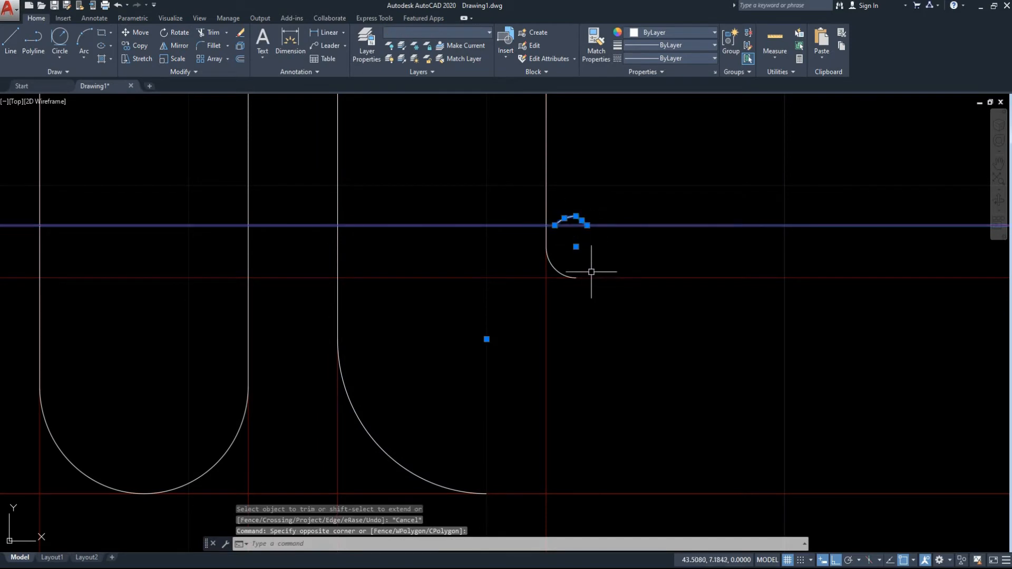
key(Delete)
With Ortho off, draw a line 30 units long sloping down at 58.5° from horizontal in the empty space above and right of the letters.
scroll(610, 316, down, 5)
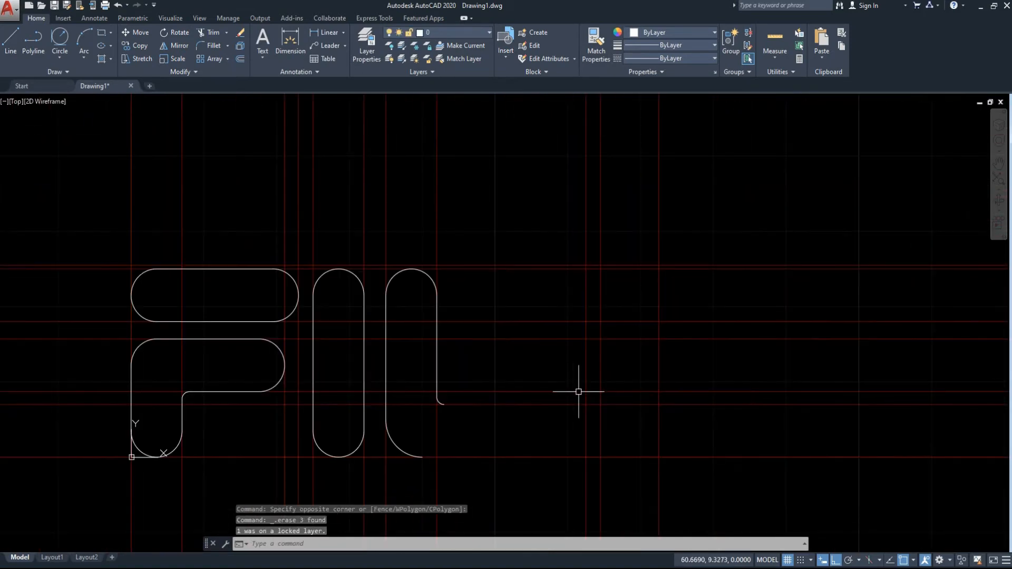
middle_drag(715, 457, 585, 361)
scroll(489, 247, down, 2)
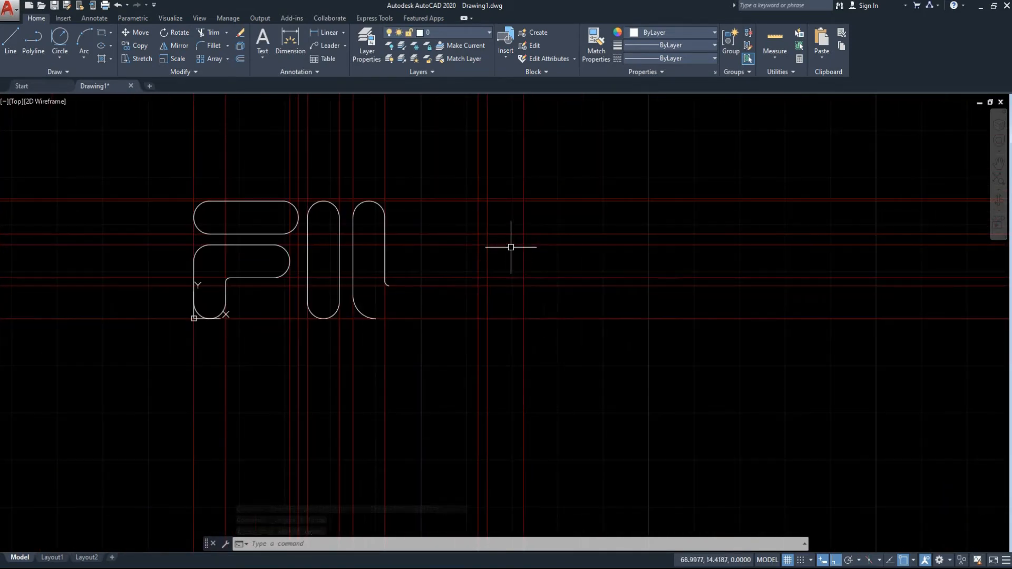
middle_drag(572, 260, 461, 348)
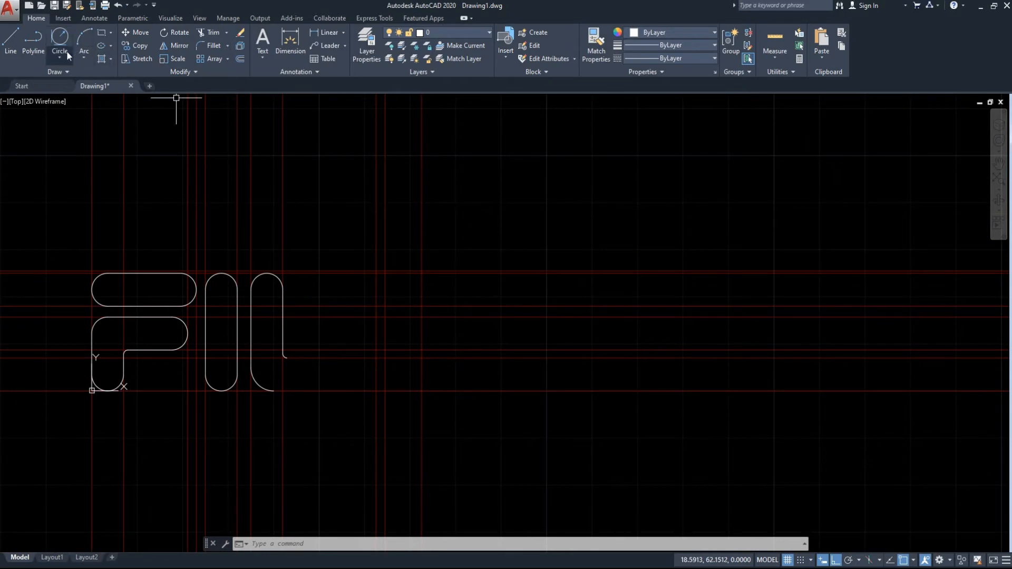
click(10, 42)
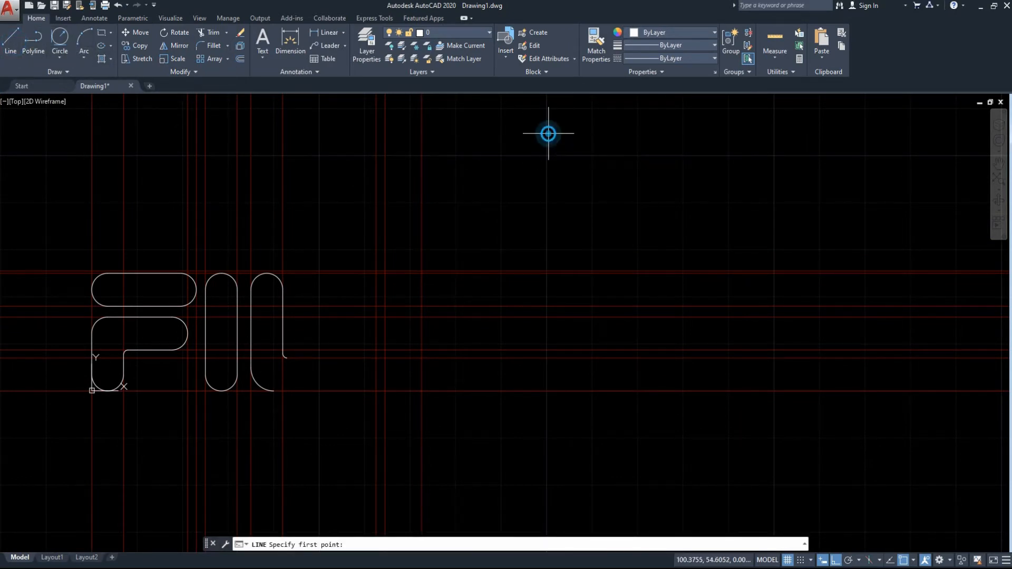
click(549, 133)
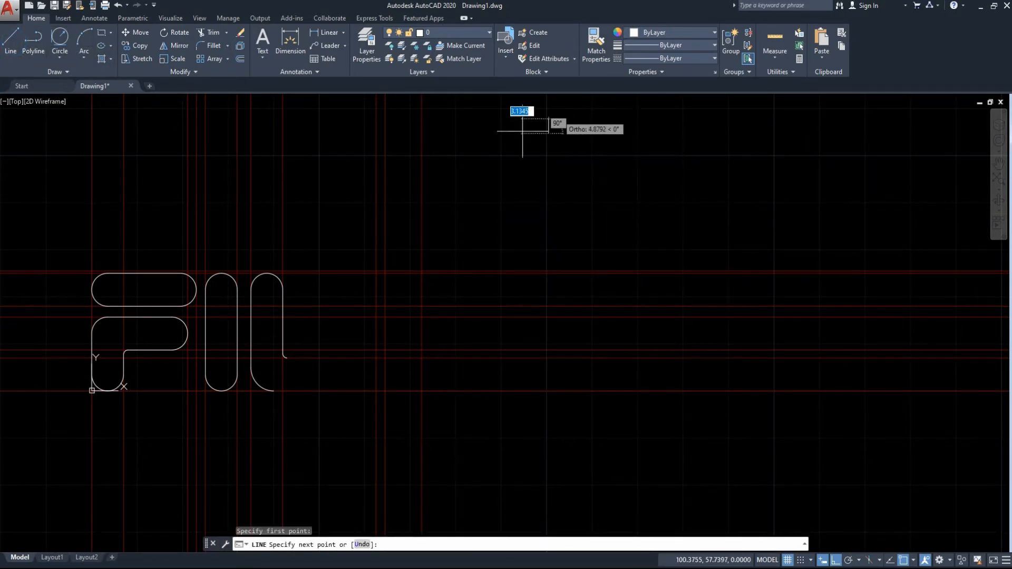
click(837, 558)
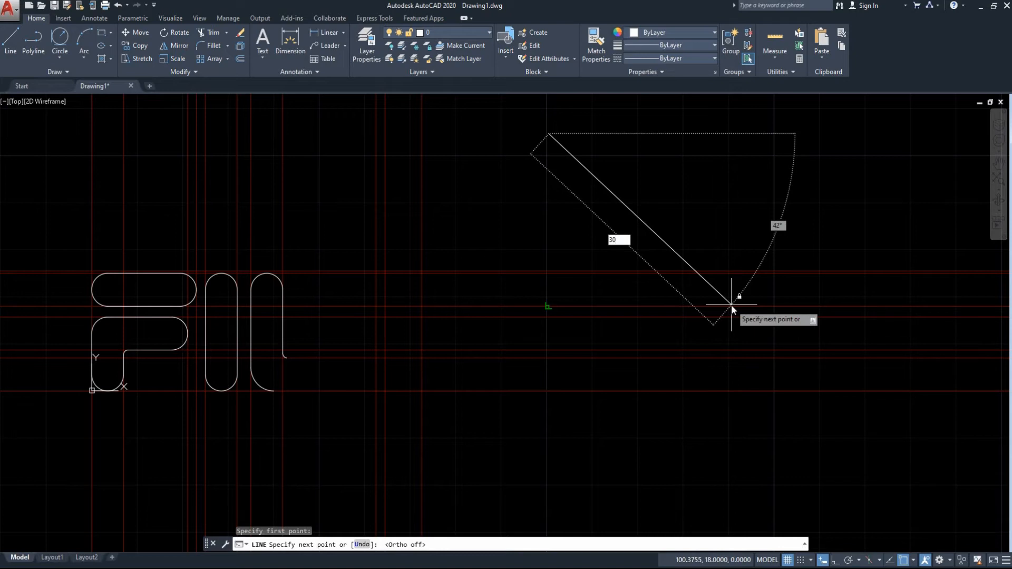
key(Tab)
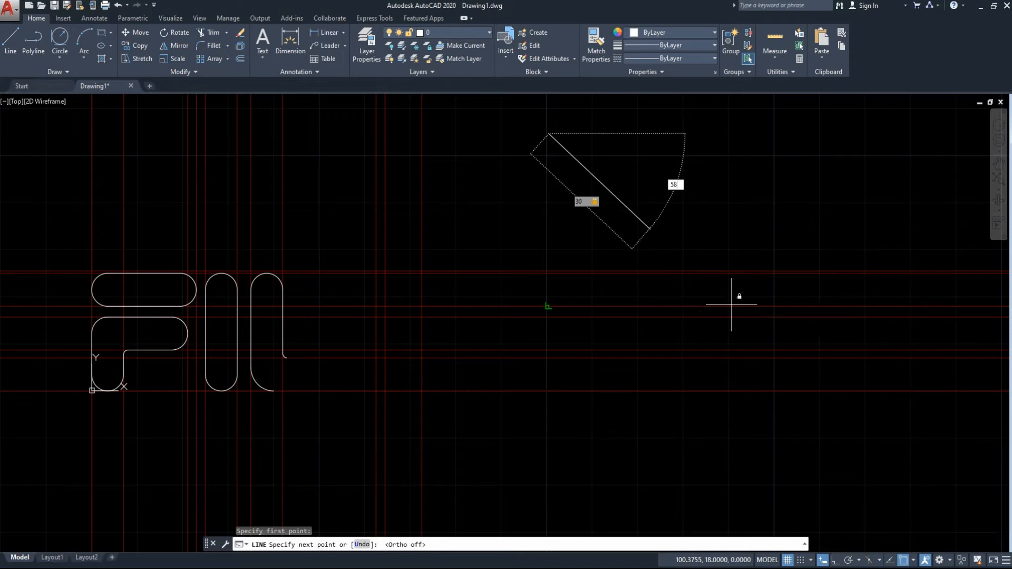
text(58.5)
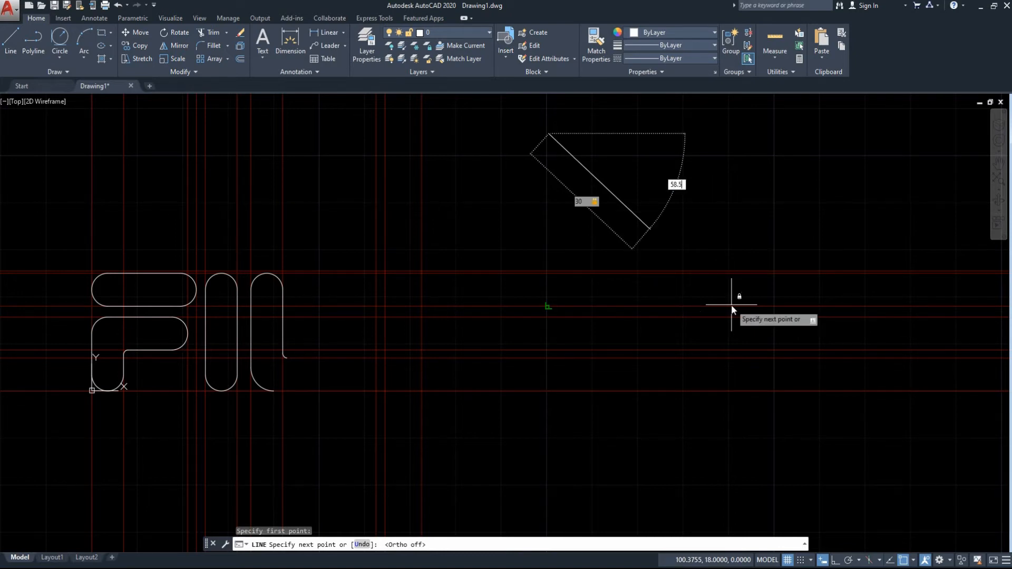
key(Return)
key(Escape)
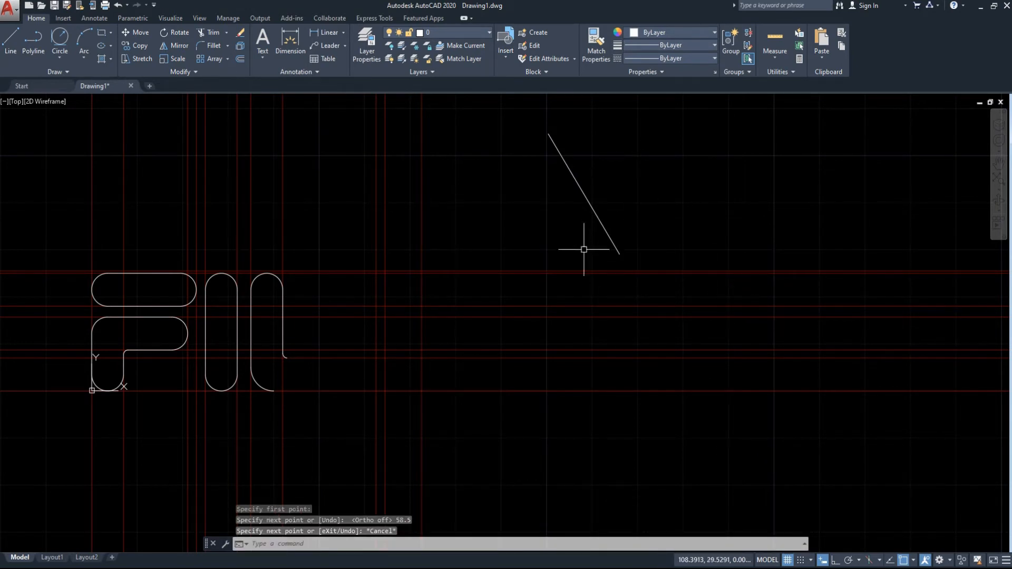
Mirror the sloped line about a vertical axis through its upper endpoint, keeping the source line.
text(MI)
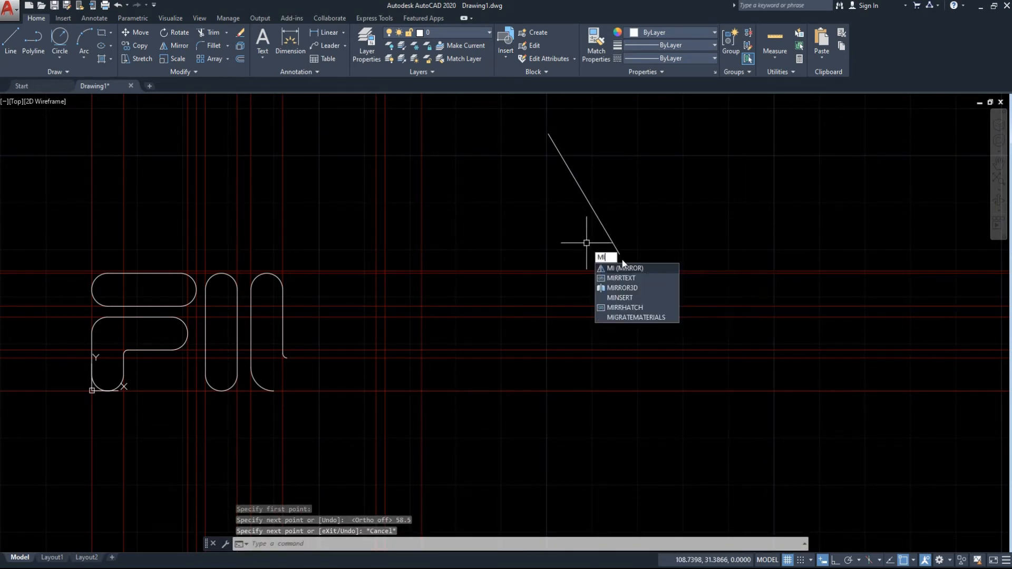
key(Return)
click(661, 255)
click(537, 135)
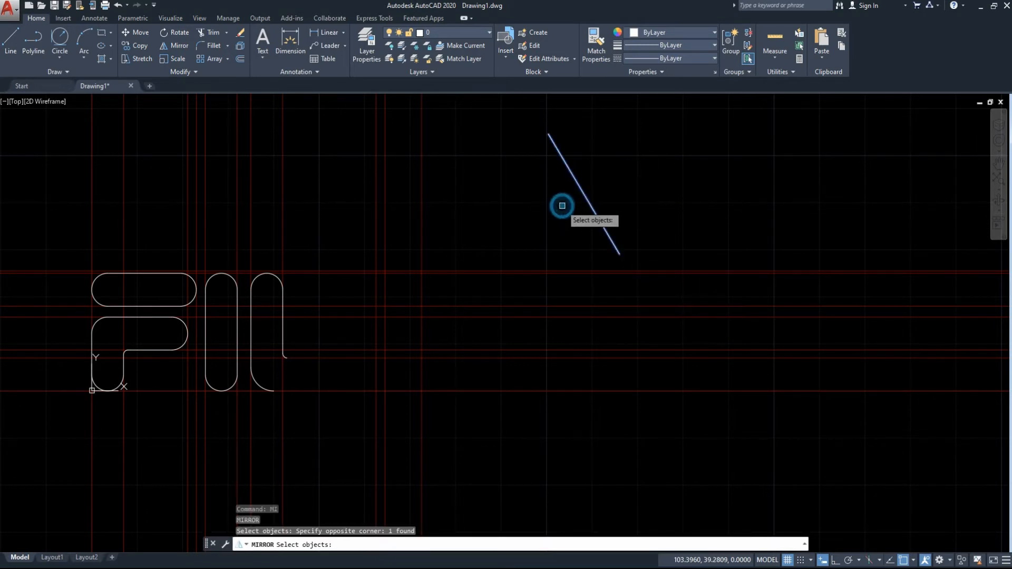
key(Return)
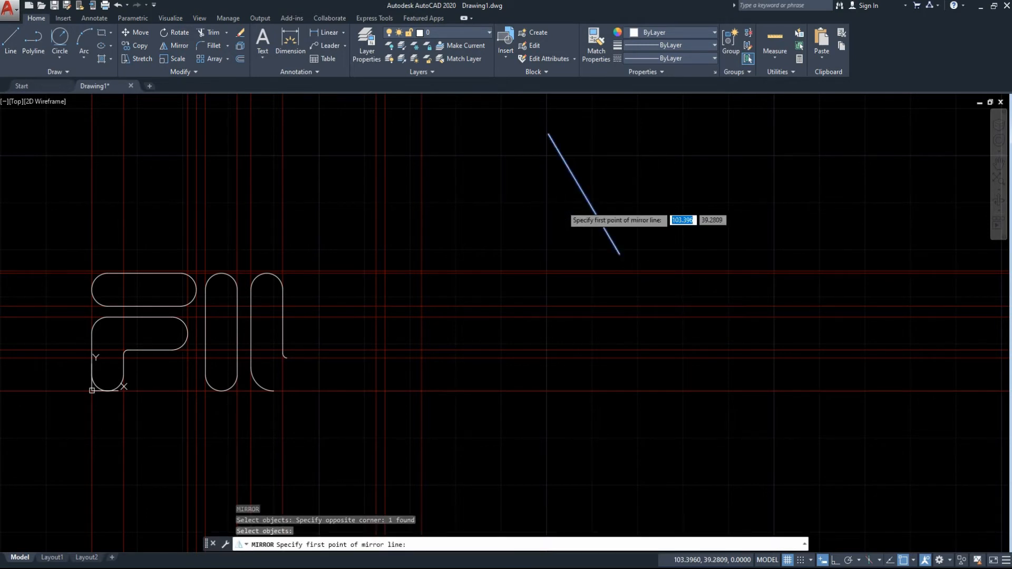
click(548, 136)
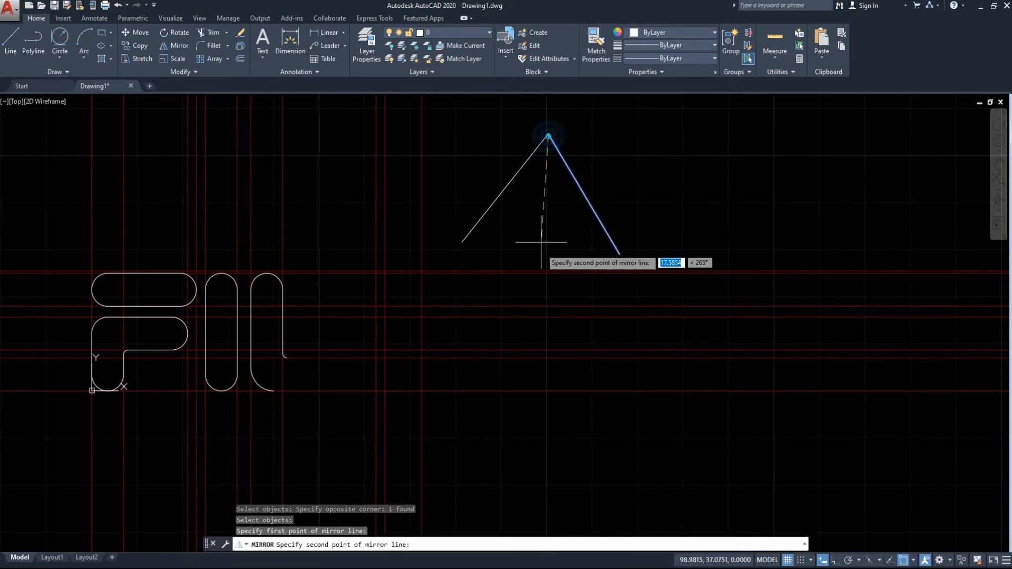
click(549, 273)
click(574, 311)
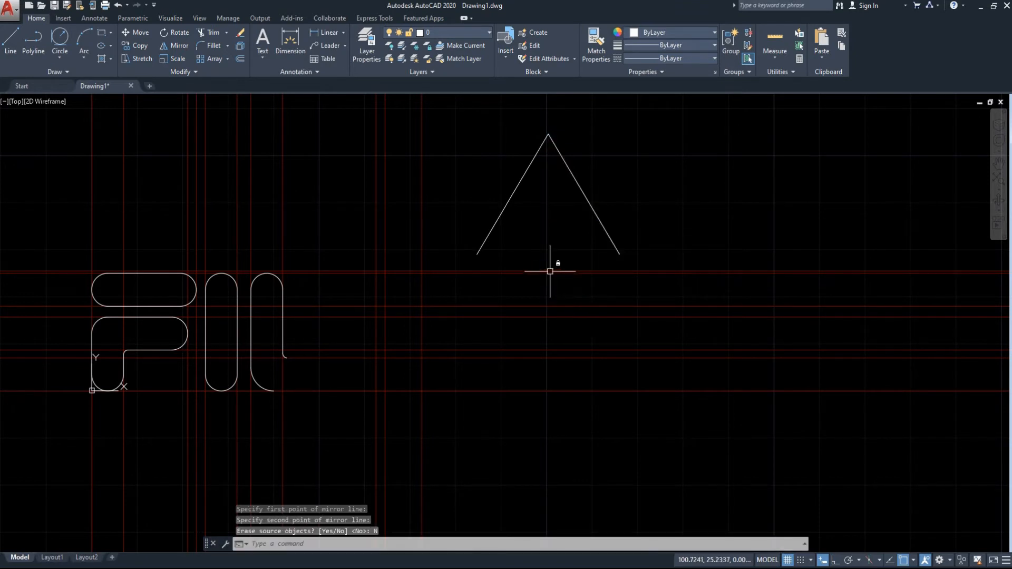
Dimension the angle between the two slanted lines, placing the dimension arc below the apex.
text(dim)
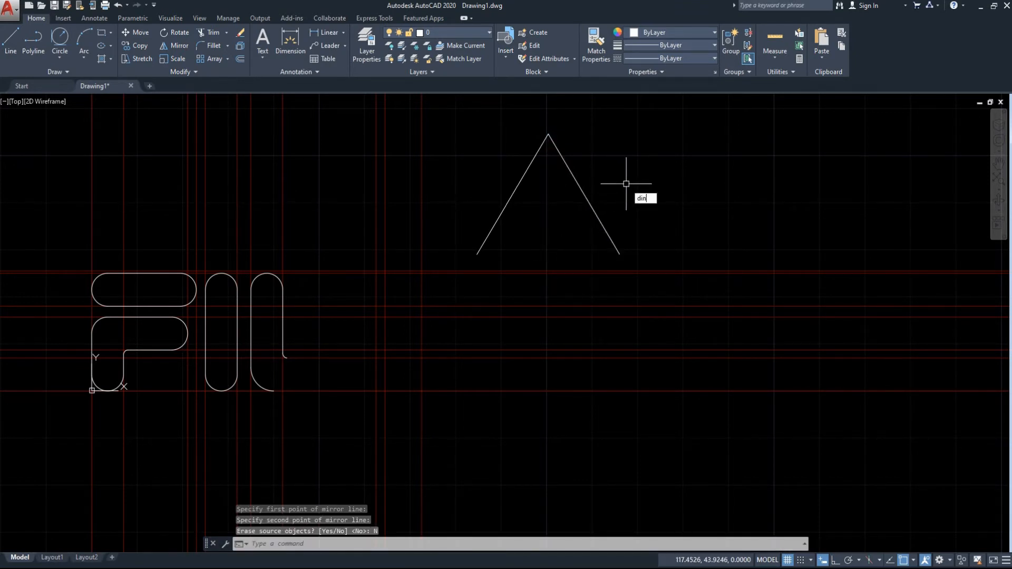
text(an)
key(Return)
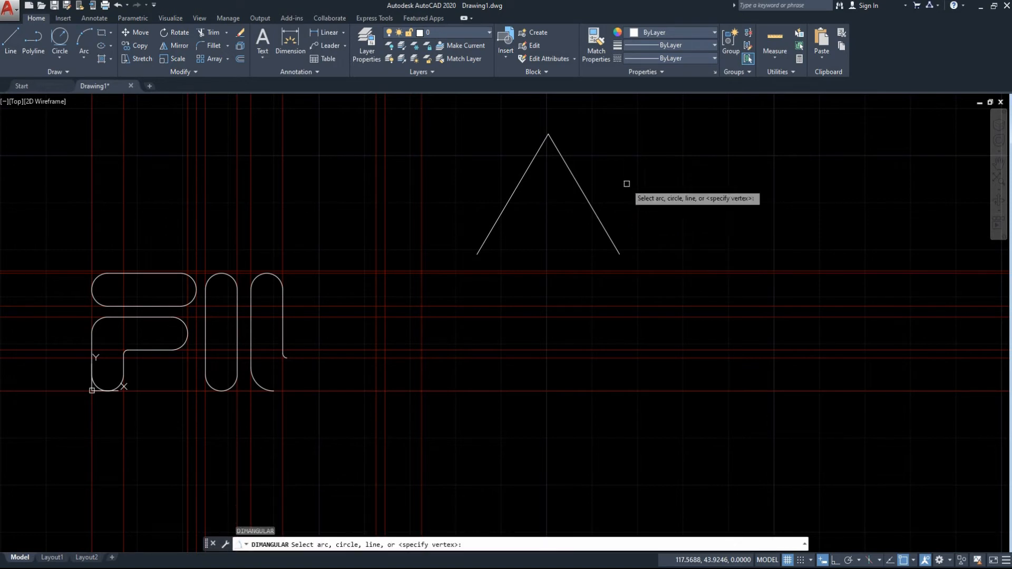
click(584, 196)
click(519, 183)
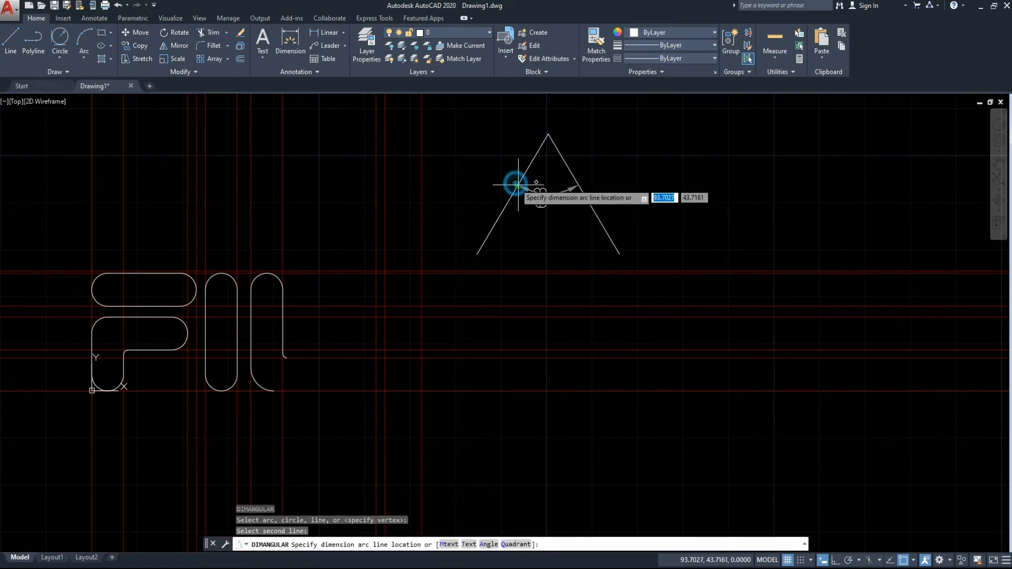
click(554, 243)
click(574, 249)
Erase the angular dimension between the two slanted lines.
key(Escape)
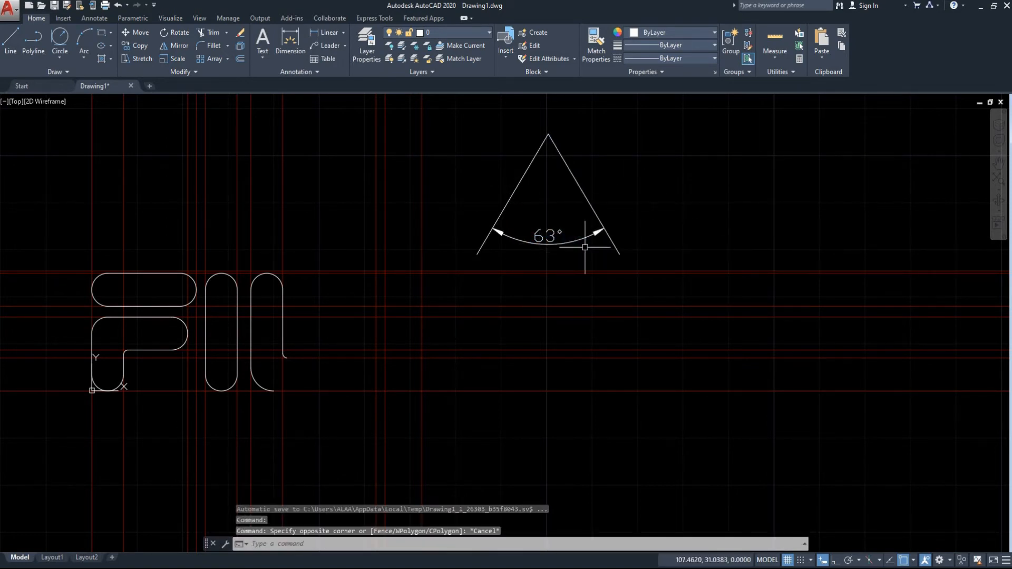
key(Escape)
click(585, 247)
click(543, 229)
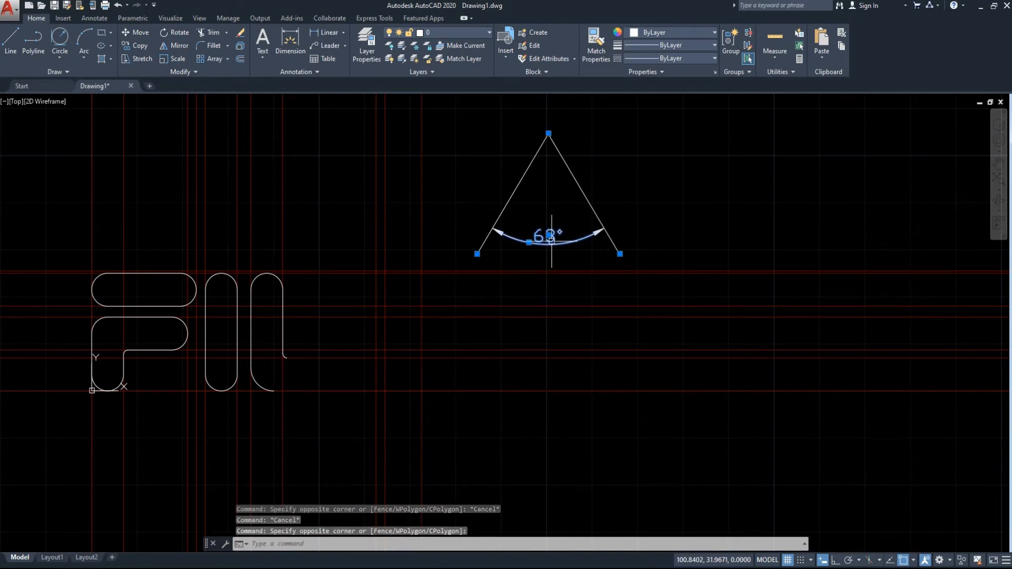
key(Escape)
click(553, 244)
key(Delete)
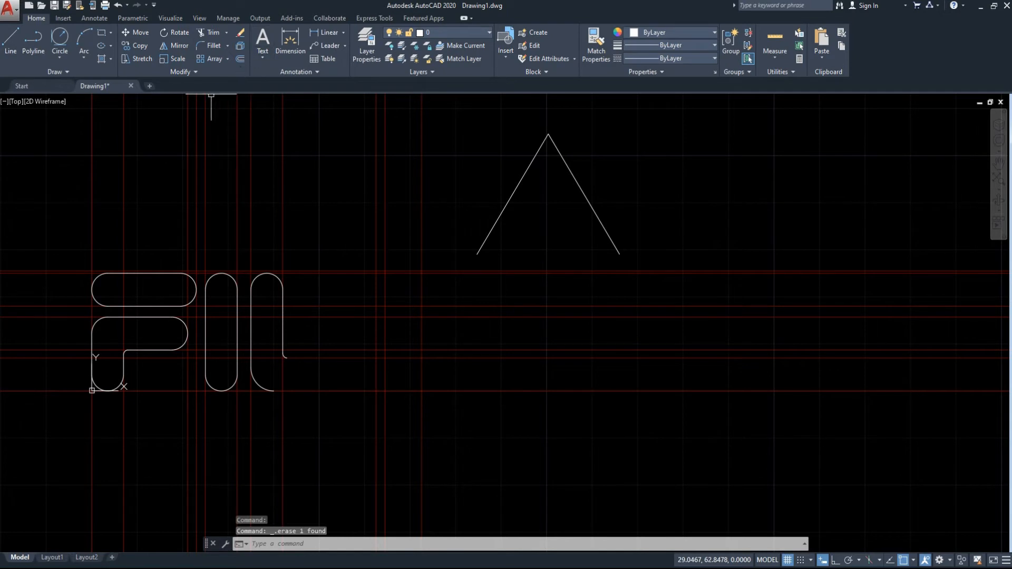
Draw a radius 4 circle tangent to both slanted lines, inside their apex.
click(70, 42)
click(576, 178)
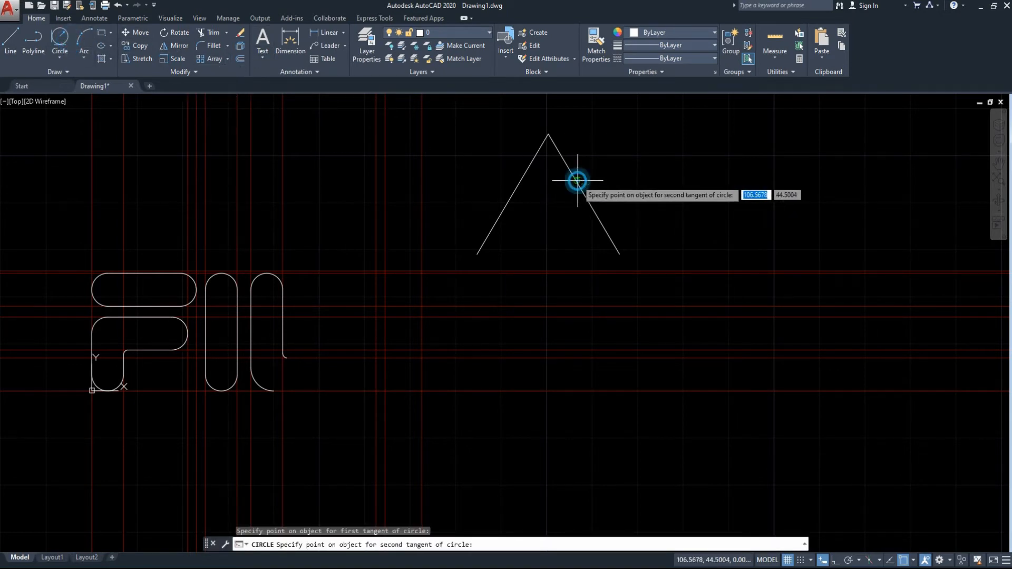
click(528, 163)
key(Return)
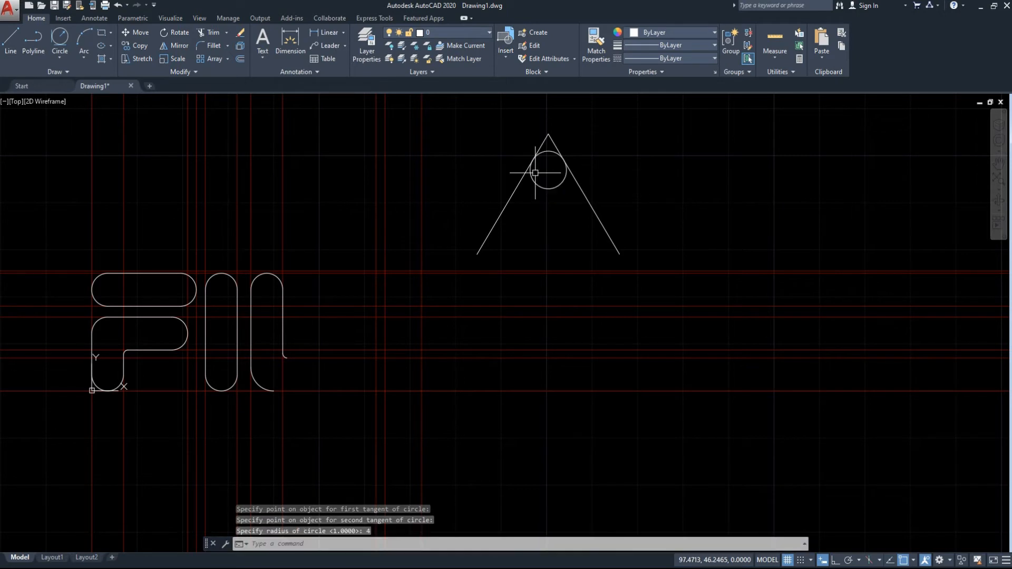
Move the slanted lines and circle by the circle's top quadrant to where the highest horizontal construction line crosses the middle of the three rightmost verticals.
click(501, 201)
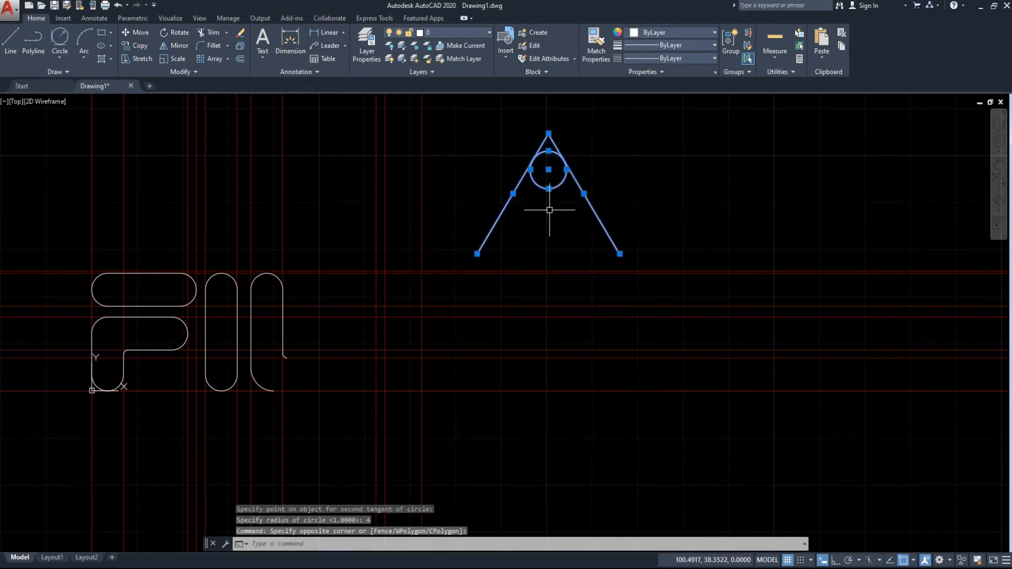
text(m)
key(Return)
scroll(548, 153, up, 4)
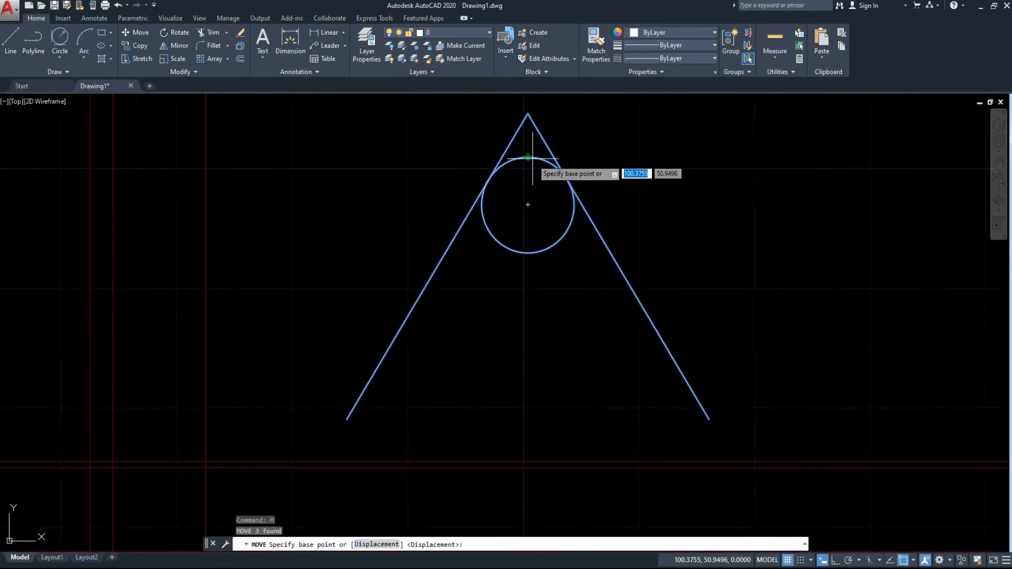
click(527, 156)
scroll(105, 289, down, 4)
middle_drag(158, 294, 643, 227)
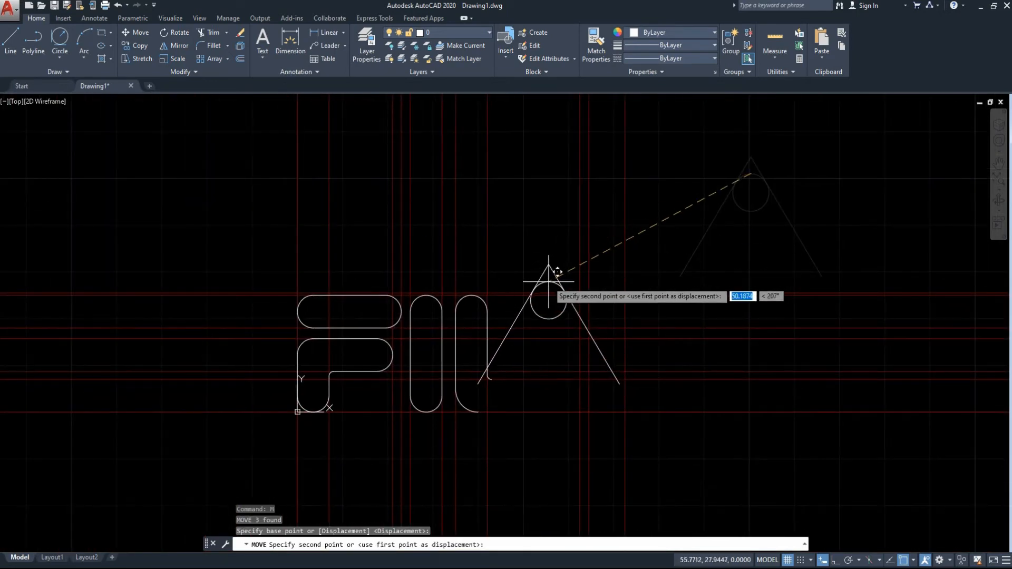
scroll(585, 307, up, 2)
scroll(601, 274, up, 3)
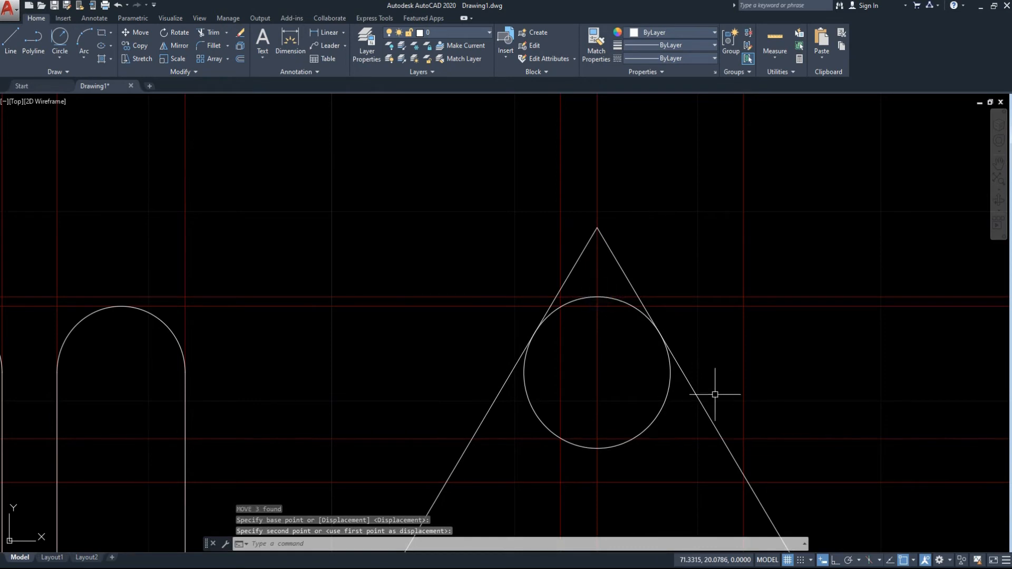
scroll(715, 394, down, 4)
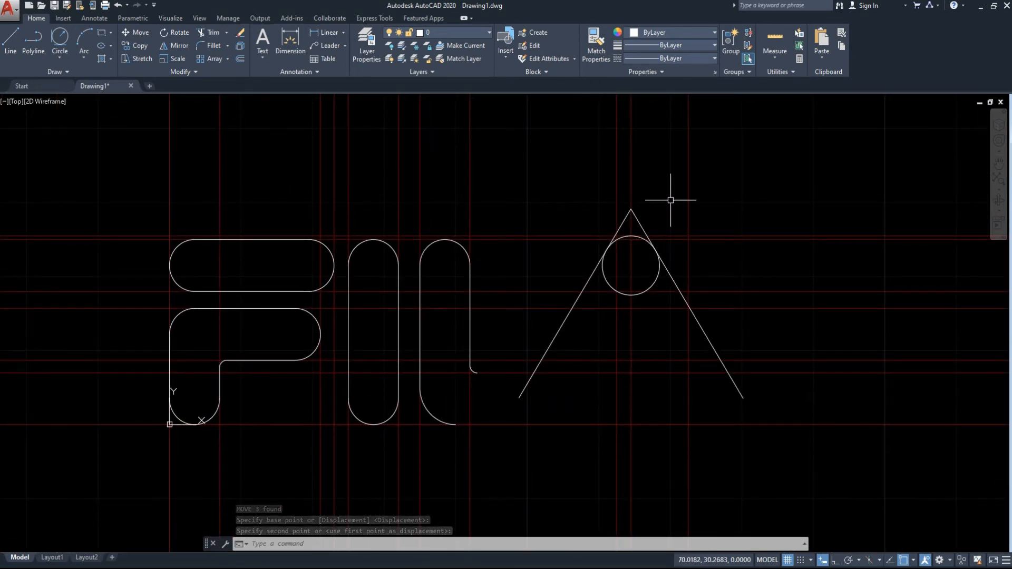
Draw a radius 1 circle tangent to the left slanted line and the horizontal construction line through the L's inner corner.
key(ctrl+z)
mouse_move(733, 276)
middle_down()
mouse_move(760, 17)
mouse_move(659, 366)
middle_up()
middle_drag(673, 314, 663, 335)
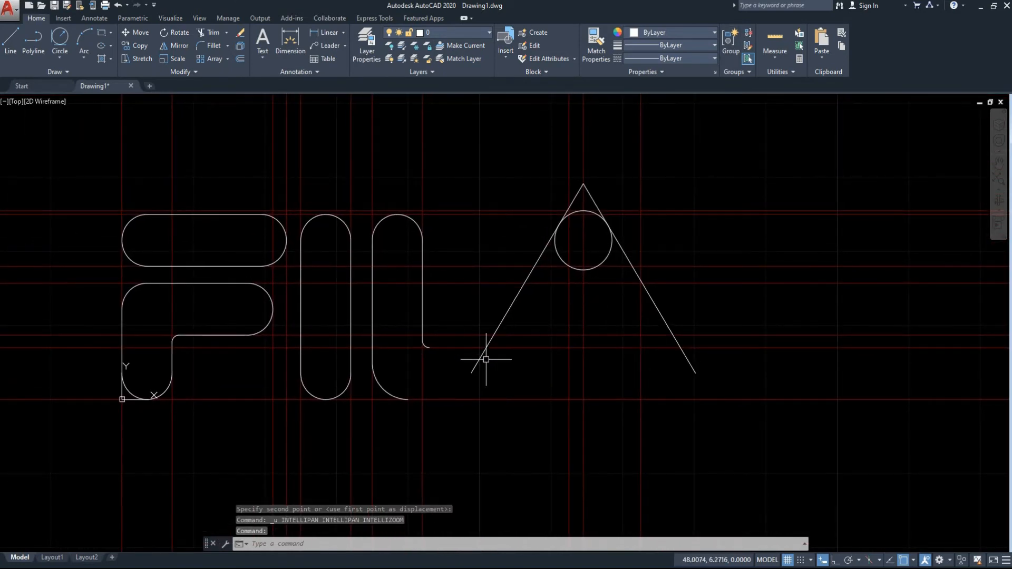
click(59, 40)
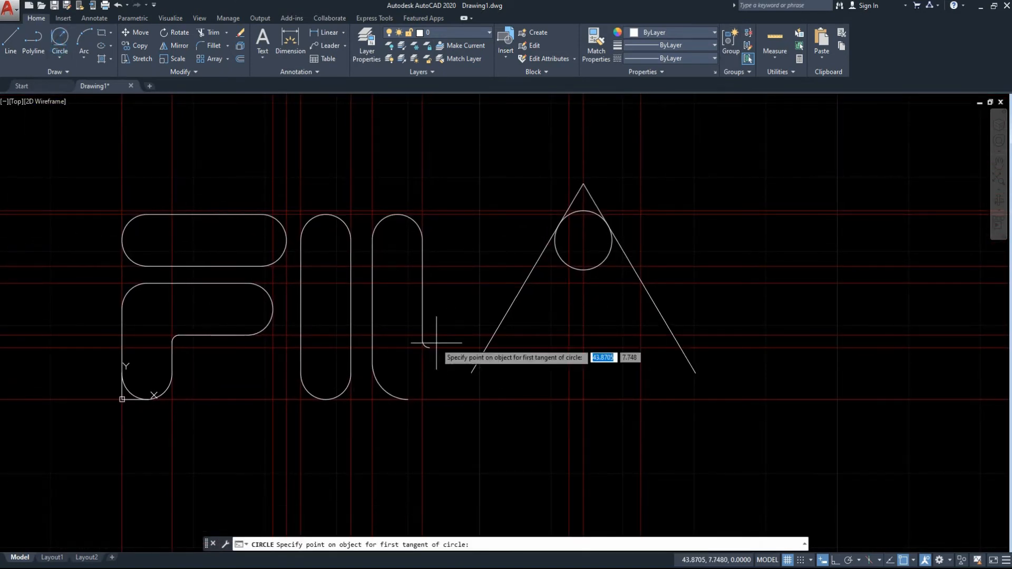
click(473, 348)
click(486, 348)
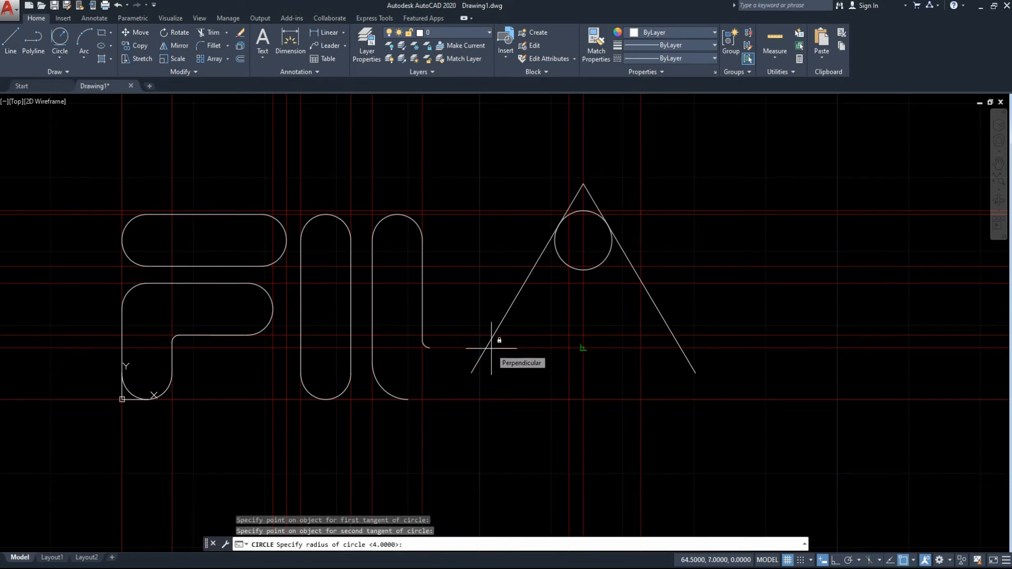
key(Return)
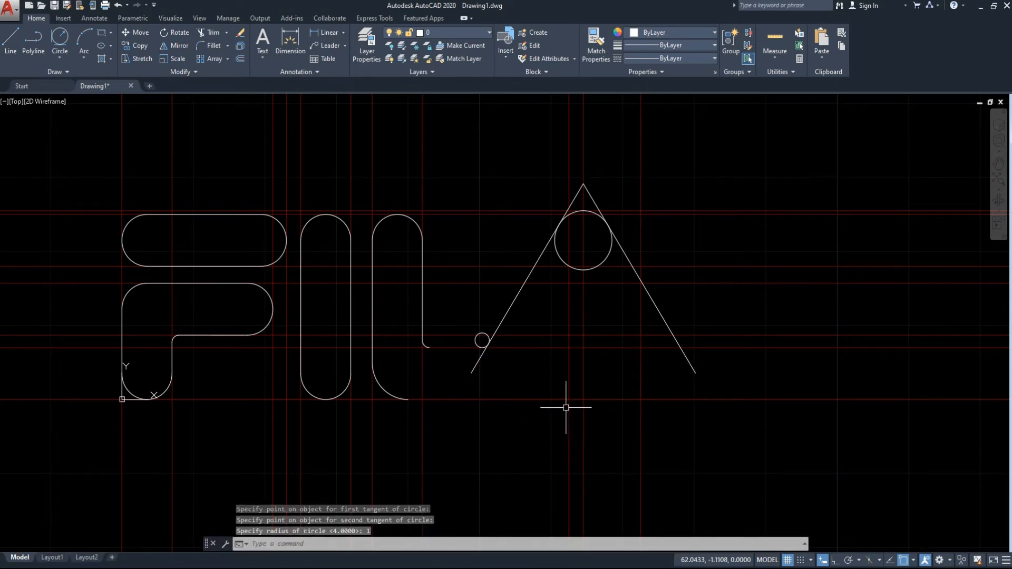
Offset both slanted lines inward by 7.
key(Escape)
click(529, 286)
click(506, 279)
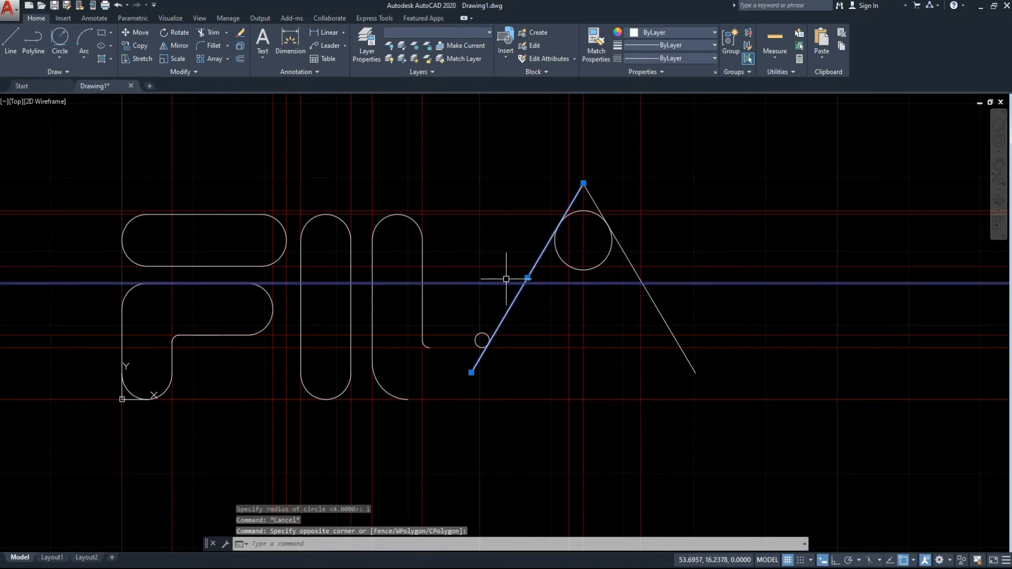
text(o)
key(Return)
click(514, 284)
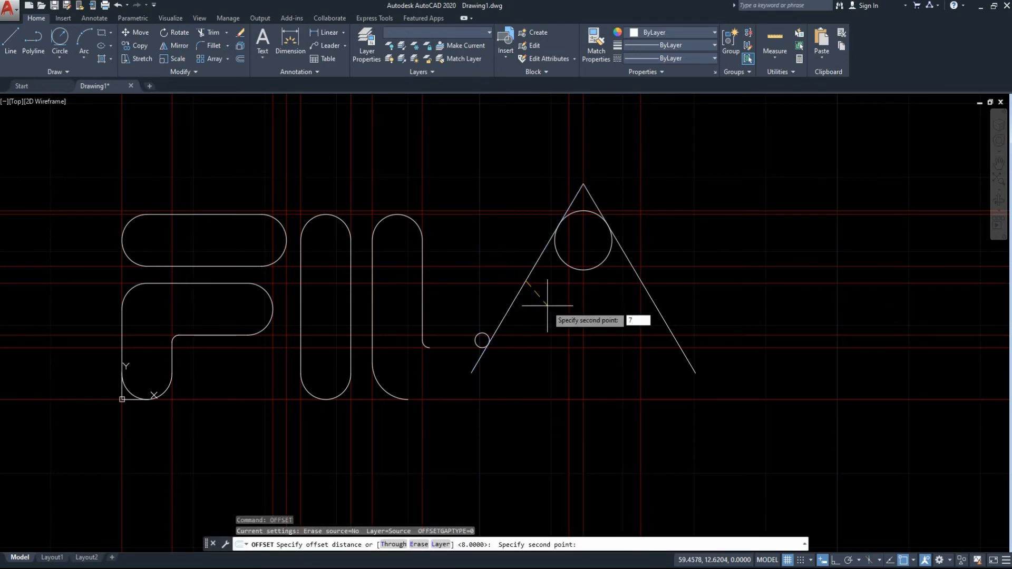
text(7)
key(Return)
click(519, 291)
click(553, 306)
click(655, 305)
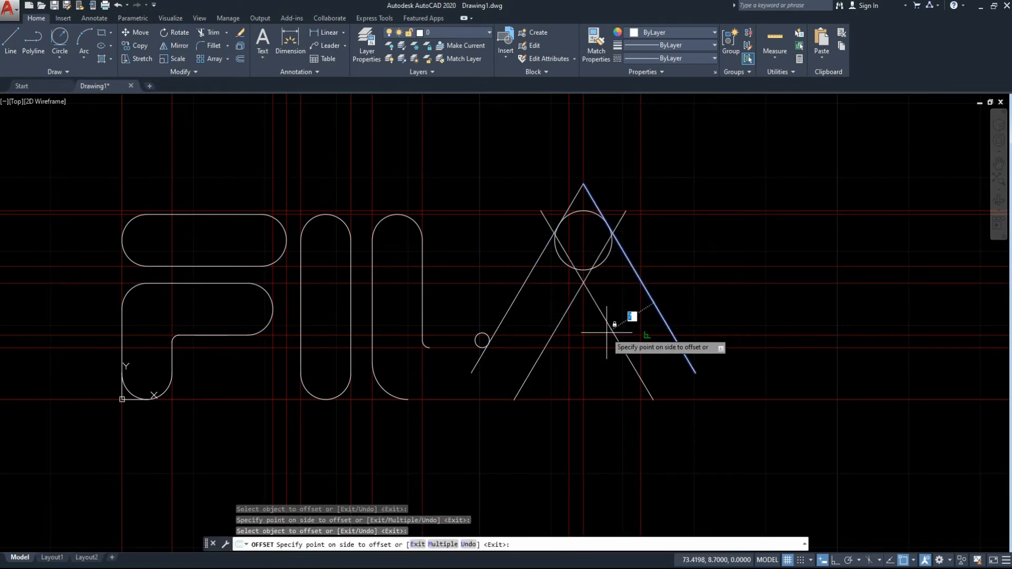
click(606, 332)
key(Escape)
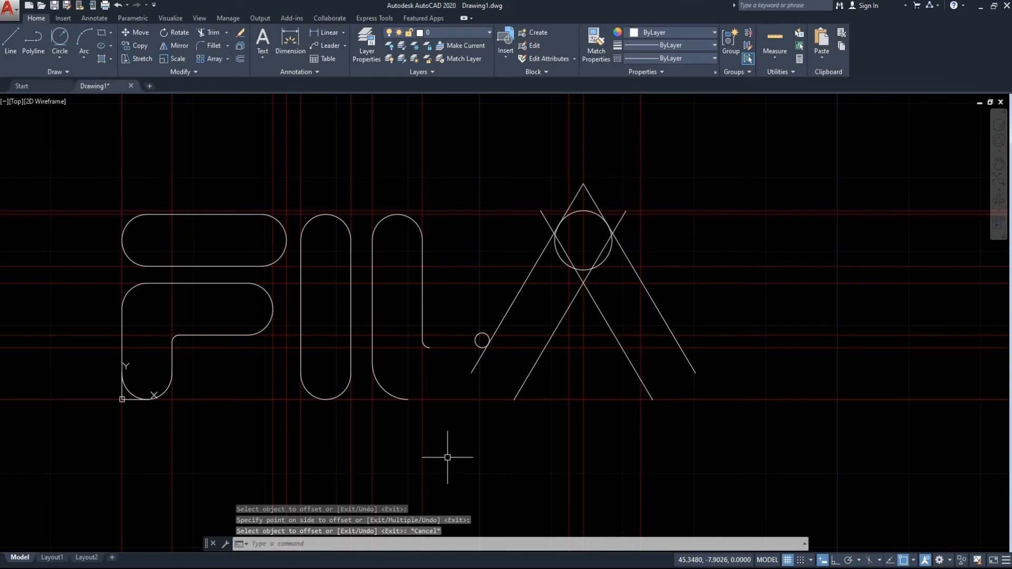
Draw a radius 3 circle tangent to the left slanted line's offset copy and the lowest horizontal construction line.
click(60, 37)
click(523, 385)
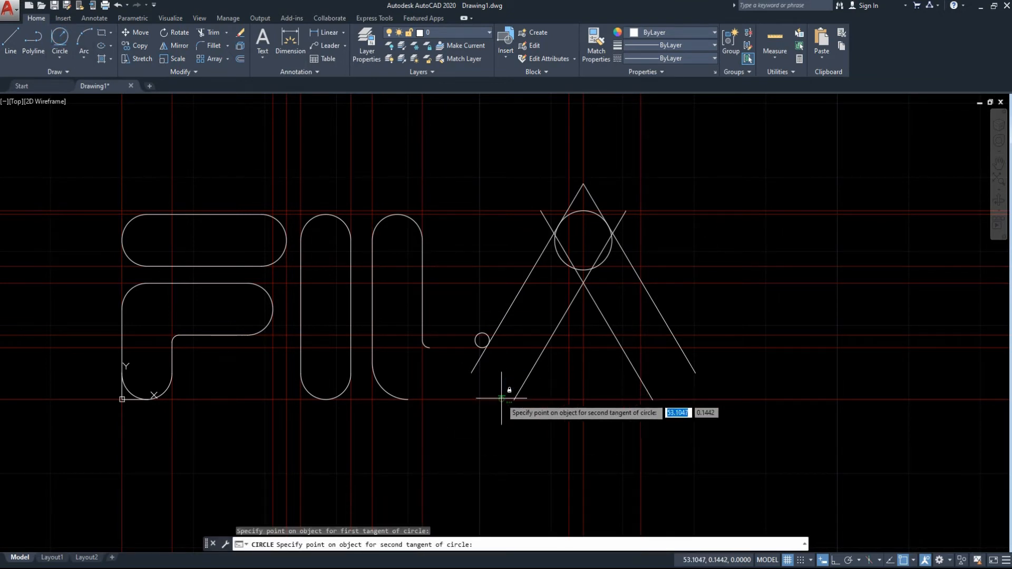
click(501, 398)
key(Return)
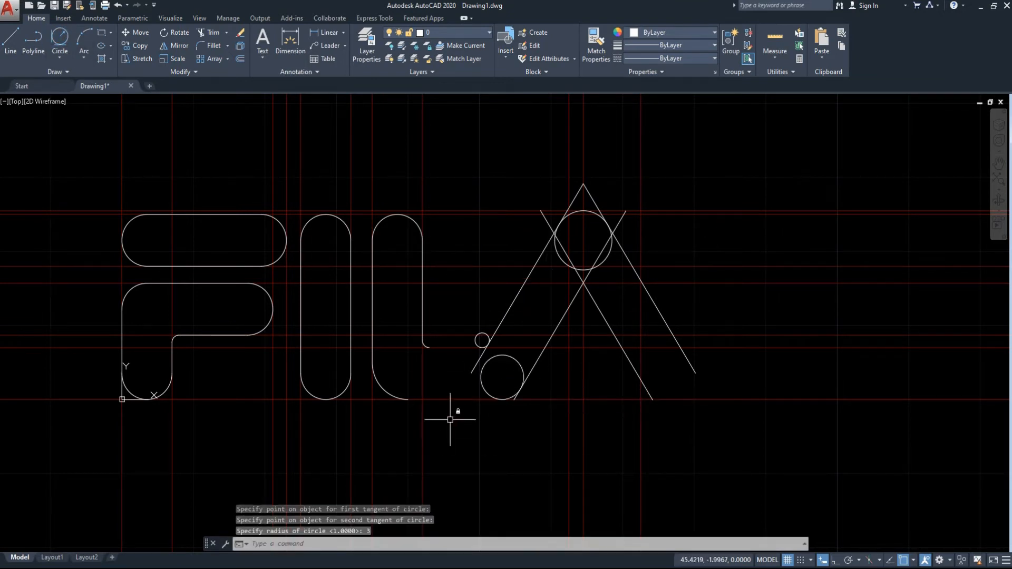
Draw horizontal lines from the open ends of the L's two corner arcs to the bottom quadrants of the radius 3 and radius 1 circles.
text(l)
key(Return)
click(408, 399)
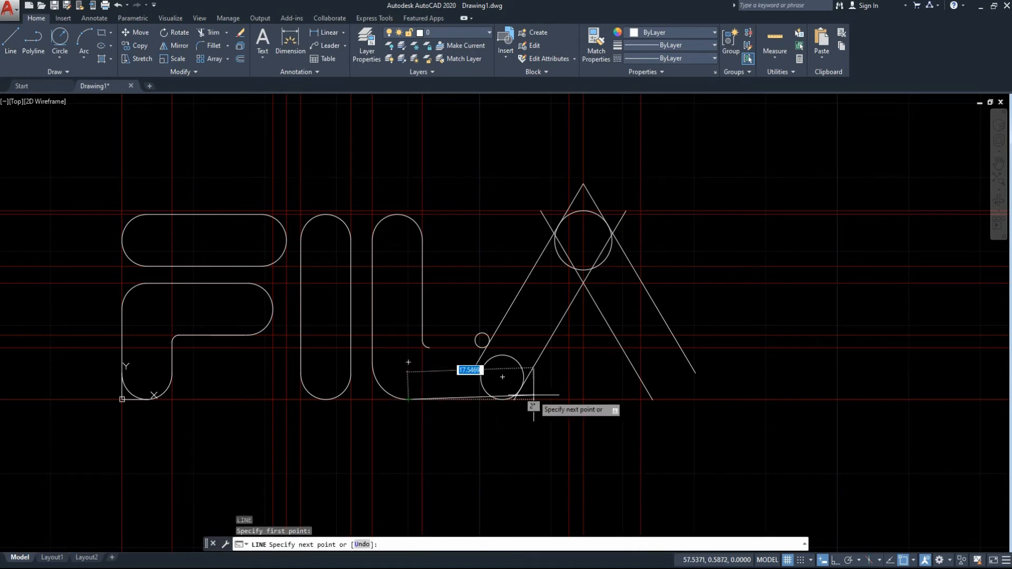
click(502, 400)
key(Return)
key(Return)
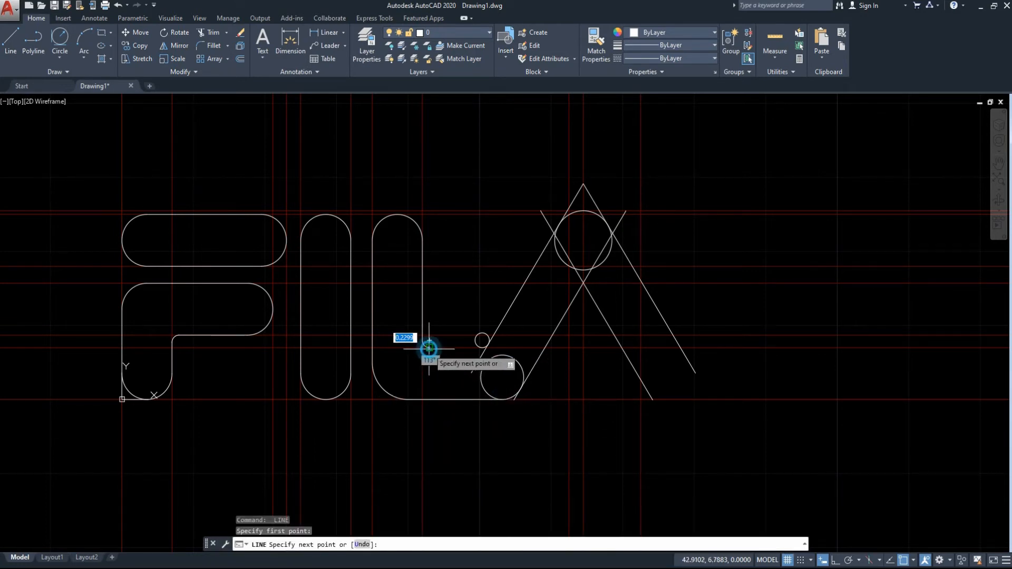
click(483, 341)
key(Escape)
Trim the radius 1 circle and the left slanted line to a rounded corner joining the L's upper horizontal line.
click(606, 471)
click(455, 301)
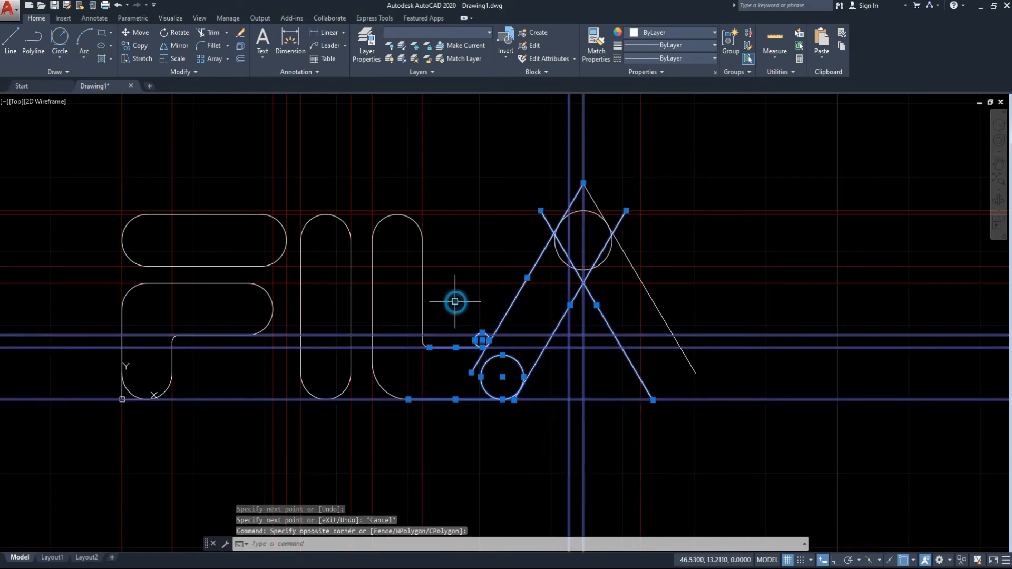
key(Return)
scroll(463, 343, up, 2)
click(491, 331)
click(511, 310)
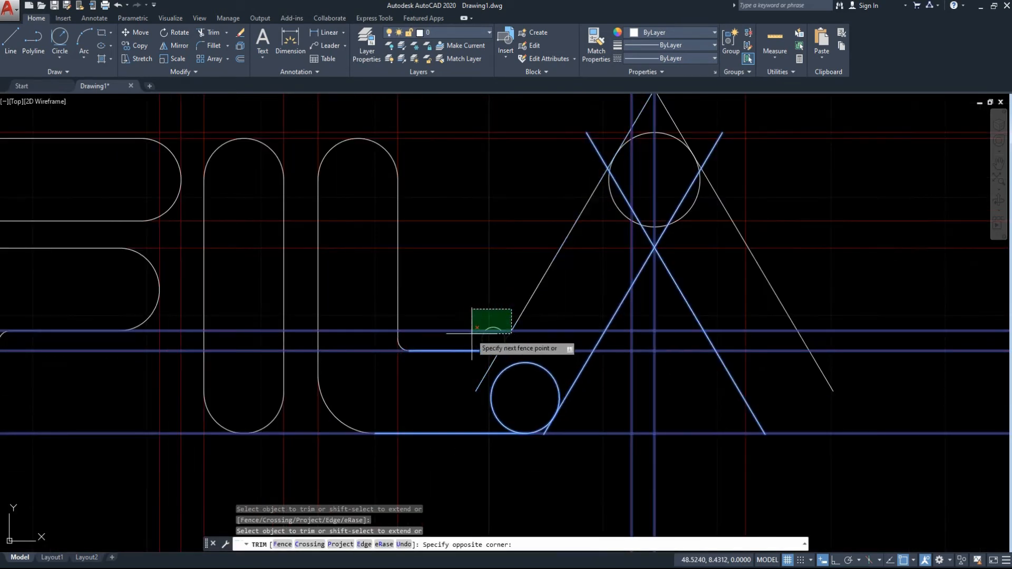
click(488, 290)
click(481, 337)
scroll(492, 332, up, 3)
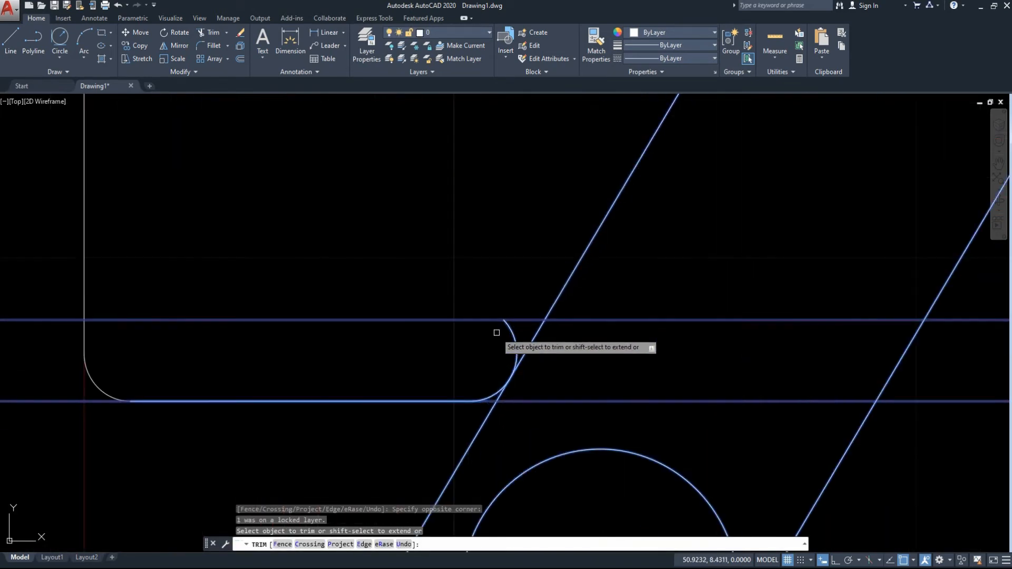
middle_drag(489, 430, 478, 337)
click(487, 308)
click(479, 320)
Trim the radius 3 circle to a rounded corner and erase the offset line's stub beneath it.
middle_drag(577, 432, 484, 318)
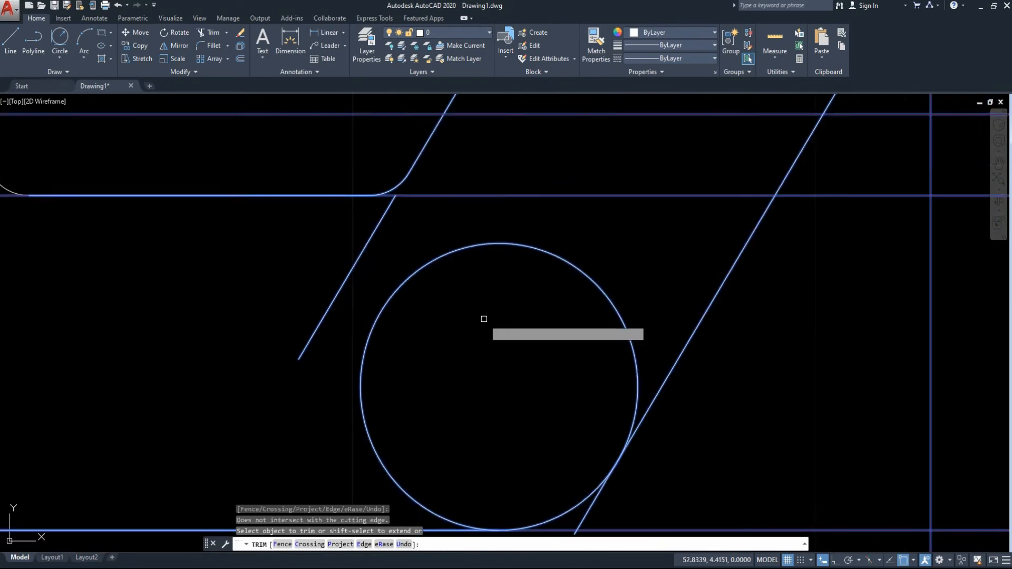
click(622, 251)
click(452, 378)
scroll(474, 379, down, 2)
scroll(479, 429, up, 4)
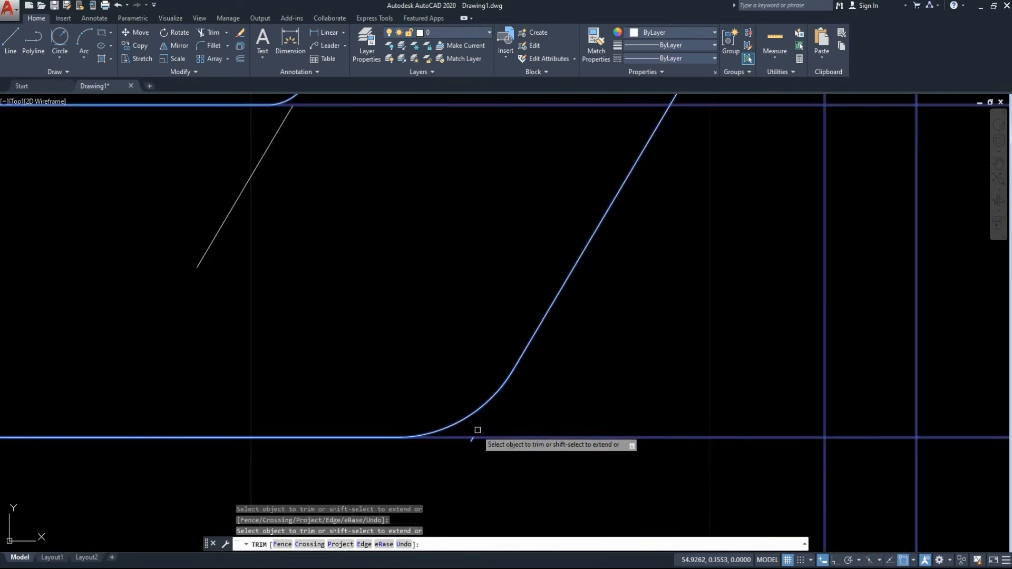
key(Escape)
click(475, 441)
click(467, 436)
key(Delete)
Erase the leftover slanted segment between the L's two horizontal lines.
middle_drag(314, 302, 402, 357)
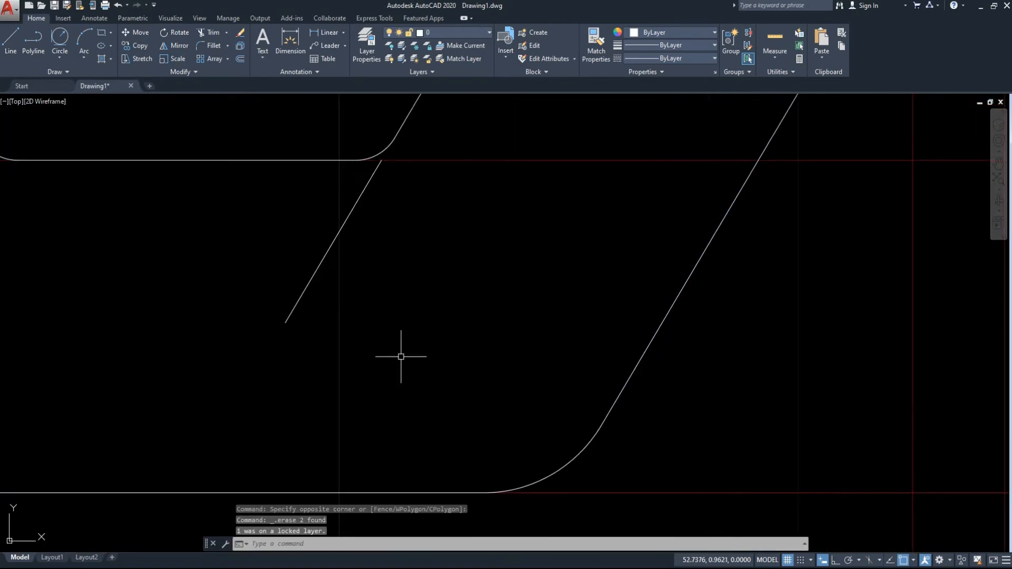
scroll(346, 287, down, 5)
click(367, 280)
click(314, 275)
key(Delete)
Trim the apex of the outer slanted lines above the circle and the offset line's end beyond the left slanted line.
scroll(330, 260, up, 6)
middle_drag(387, 267, 859, 167)
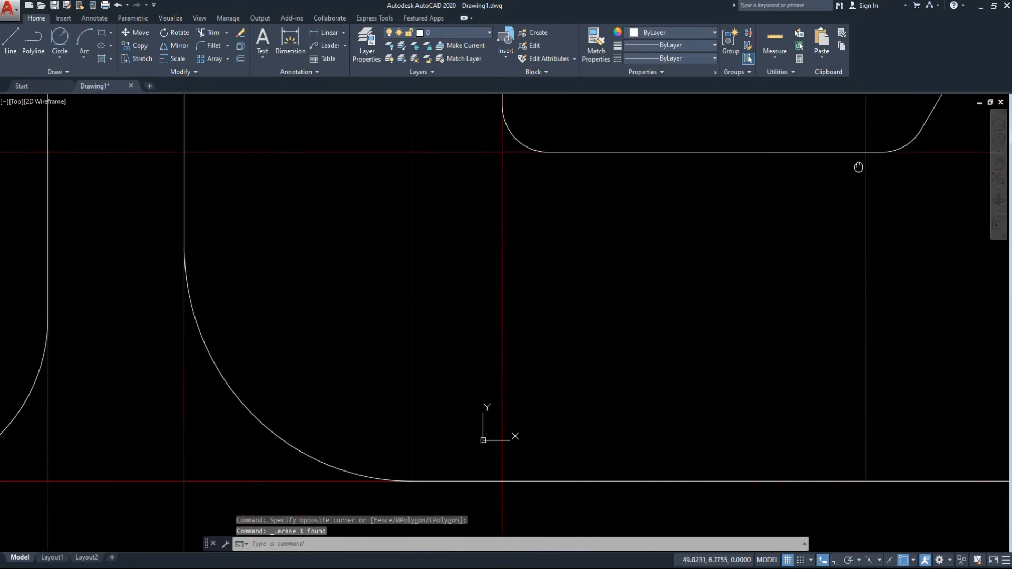
scroll(862, 167, down, 4)
middle_drag(953, 162, 508, 302)
scroll(492, 425, down, 3)
text(tr)
key(Return)
key(Return)
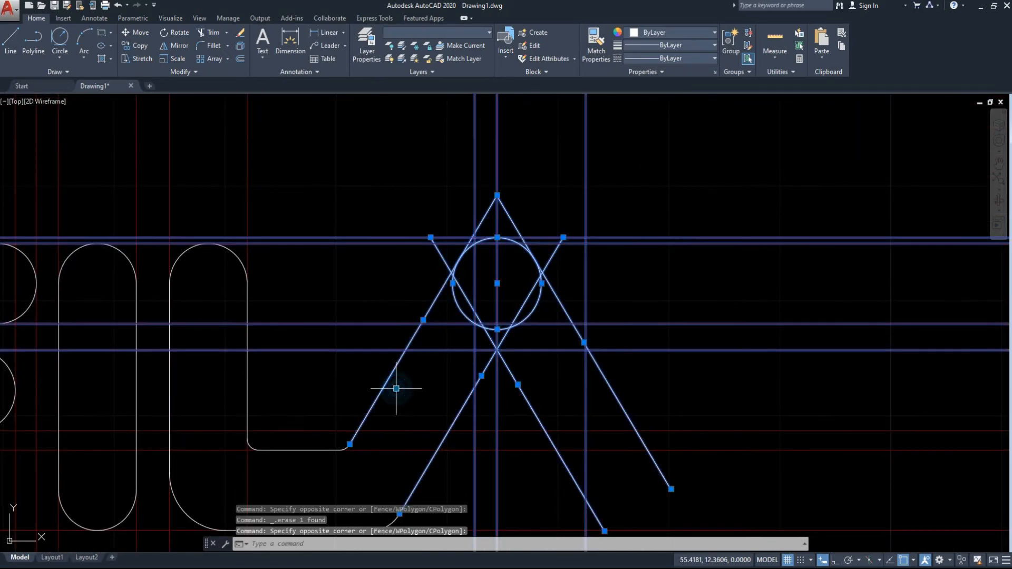
click(519, 212)
click(480, 224)
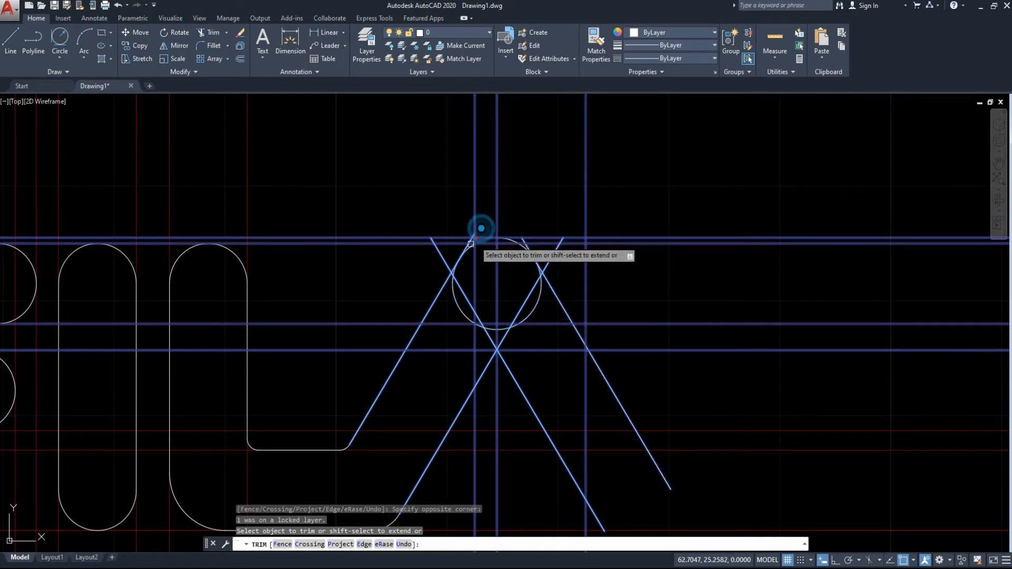
click(437, 249)
scroll(474, 238, up, 6)
click(439, 282)
click(432, 280)
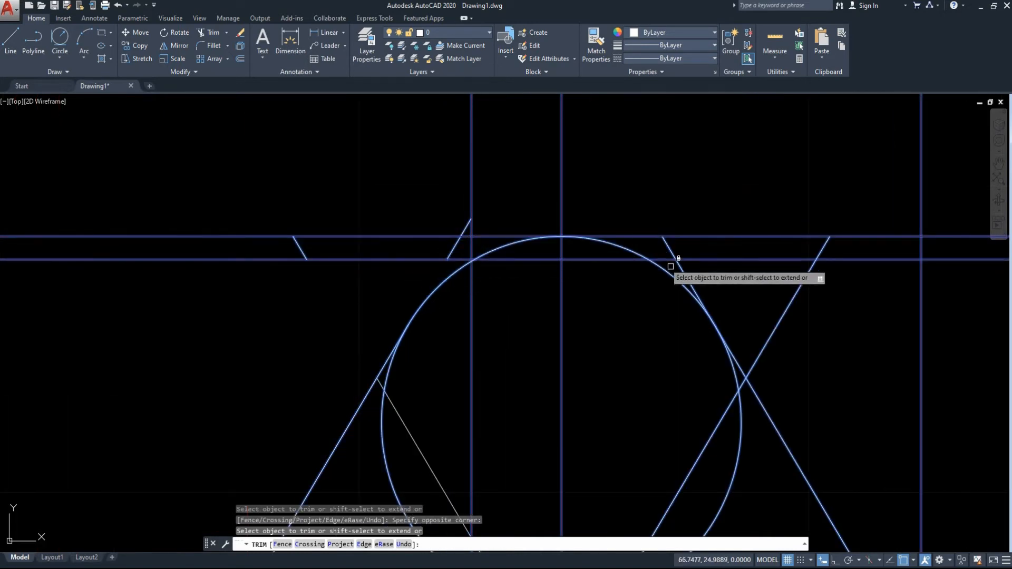
Erase the leftover line stubs around the top of the radius 4 circle, keeping the longer end on its right.
key(Escape)
click(663, 248)
click(671, 241)
click(687, 248)
click(654, 249)
key(Delete)
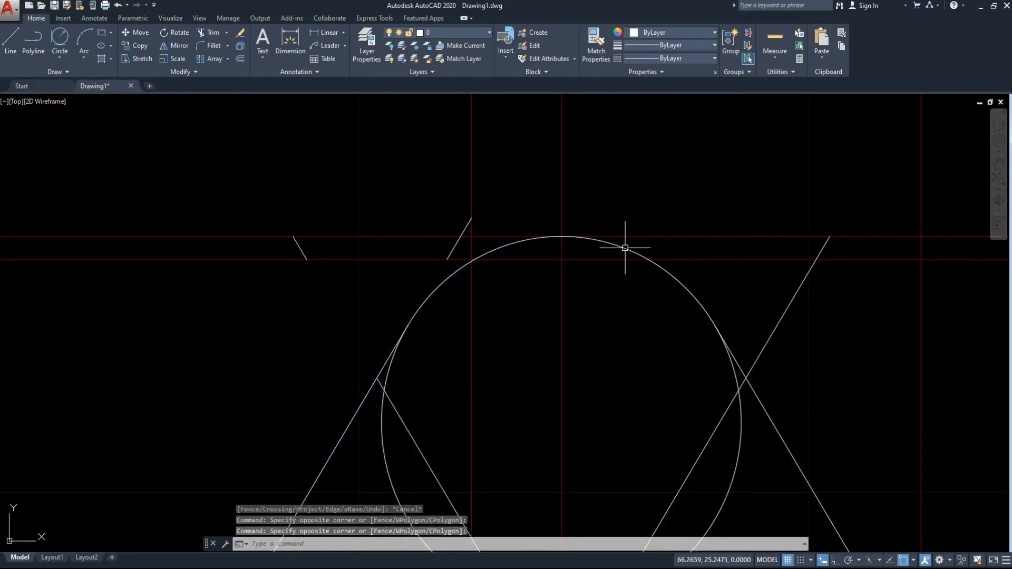
click(484, 224)
click(449, 227)
key(Delete)
scroll(294, 140, down, 6)
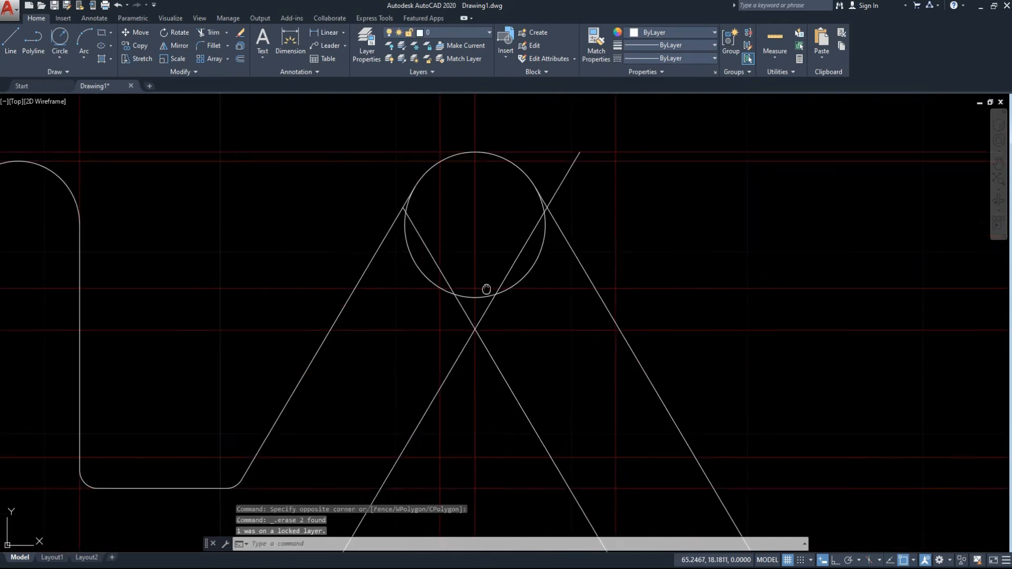
Trim away the radius 4 circle's lower part and the crossing offset lines above their intersection.
click(648, 174)
click(477, 307)
text(tr)
key(space)
click(572, 267)
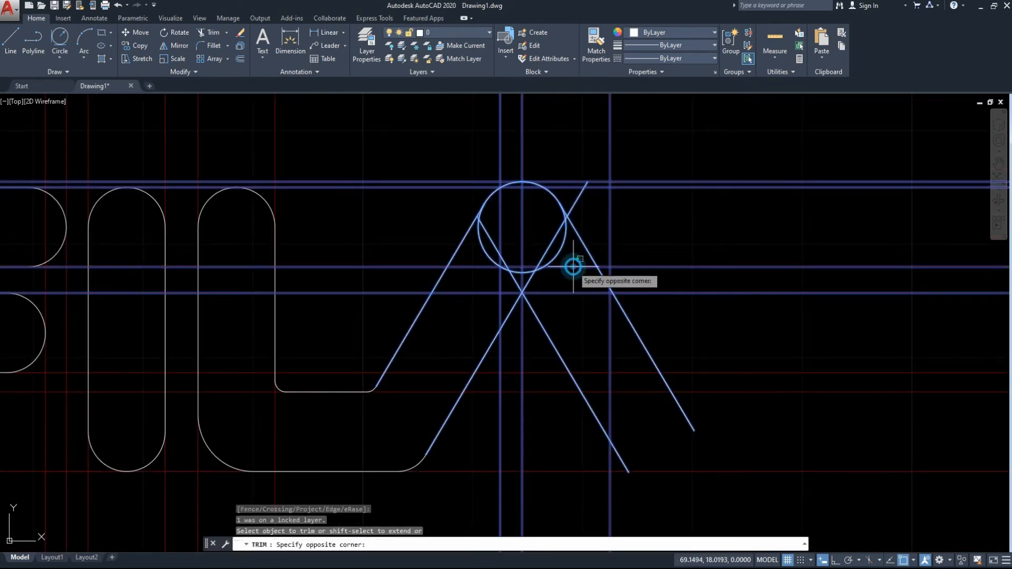
click(516, 228)
click(553, 287)
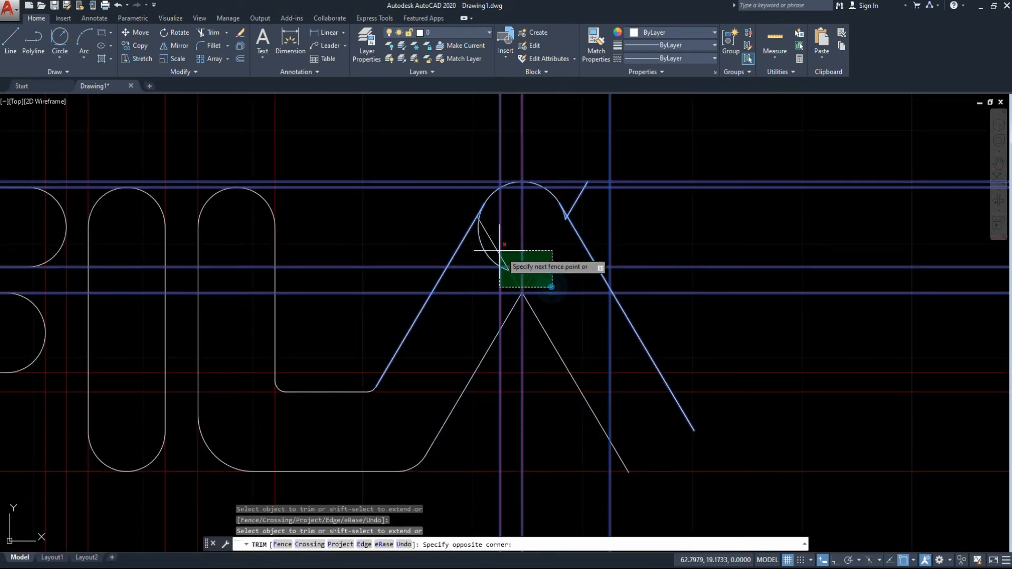
click(479, 217)
Erase the leftover circle and line fragments inside the top of the A shape.
scroll(478, 218, up, 4)
key(Escape)
click(623, 357)
click(474, 248)
key(Delete)
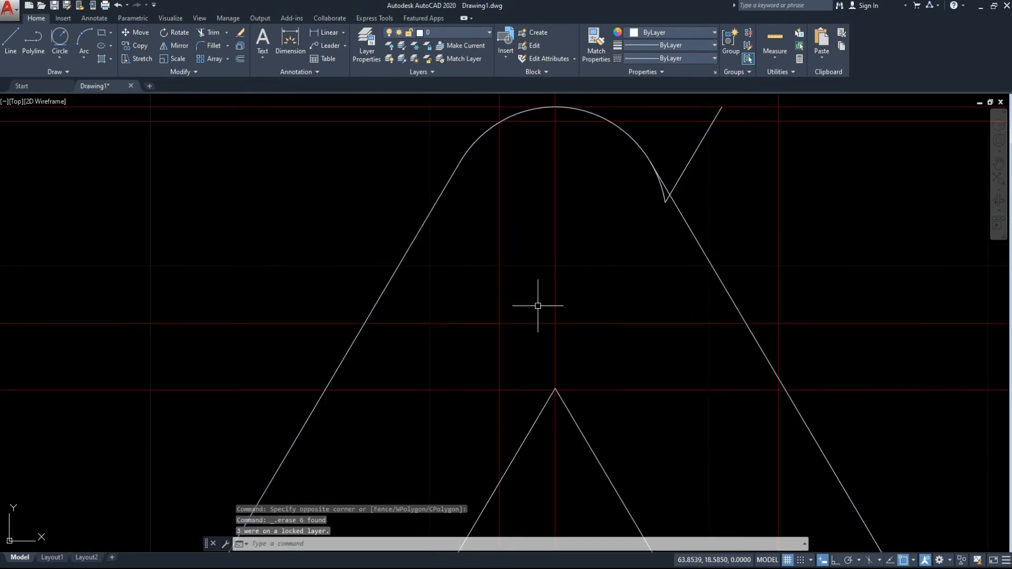
Trim the excess arc and offset line stub at the right slanted line and erase the remaining segment outside it.
scroll(577, 289, down, 6)
scroll(619, 255, up, 8)
click(572, 347)
click(422, 237)
text(tr)
key(space)
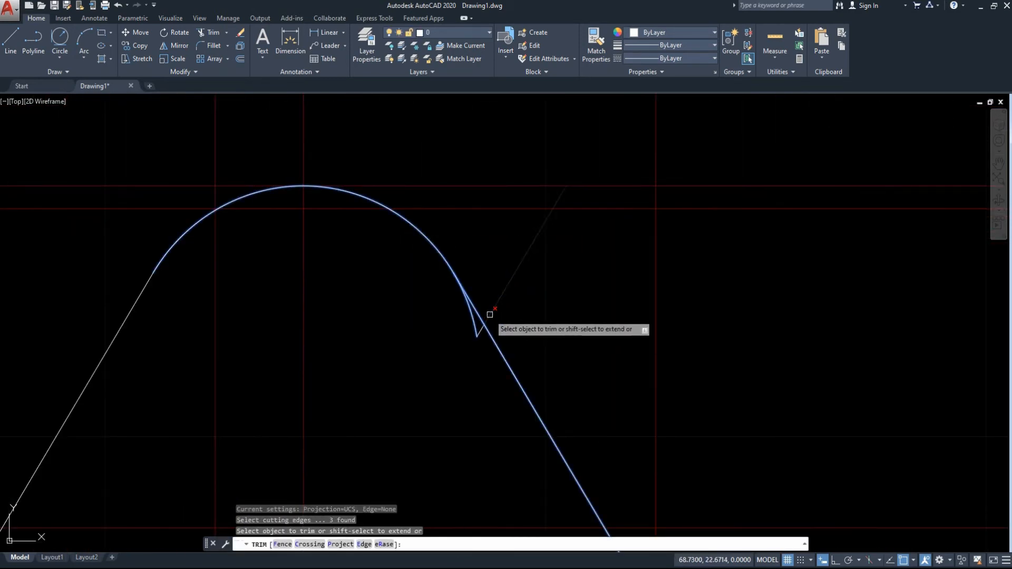
click(474, 332)
click(477, 332)
key(Escape)
click(556, 316)
click(512, 258)
key(Delete)
Draw a radius 5.5 circle tangent to the right outer slanted line and the lowest horizontal construction line.
scroll(533, 268, down, 8)
mouse_move(557, 338)
middle_down()
mouse_move(555, 385)
mouse_move(479, 301)
middle_up()
scroll(479, 335, down, 2)
scroll(479, 339, up, 6)
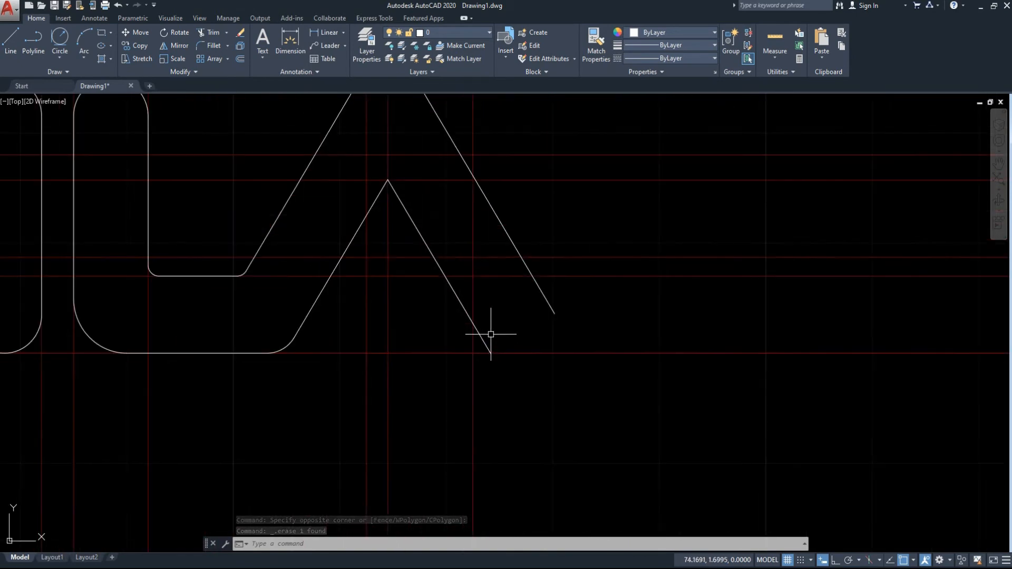
click(65, 40)
click(536, 285)
click(516, 353)
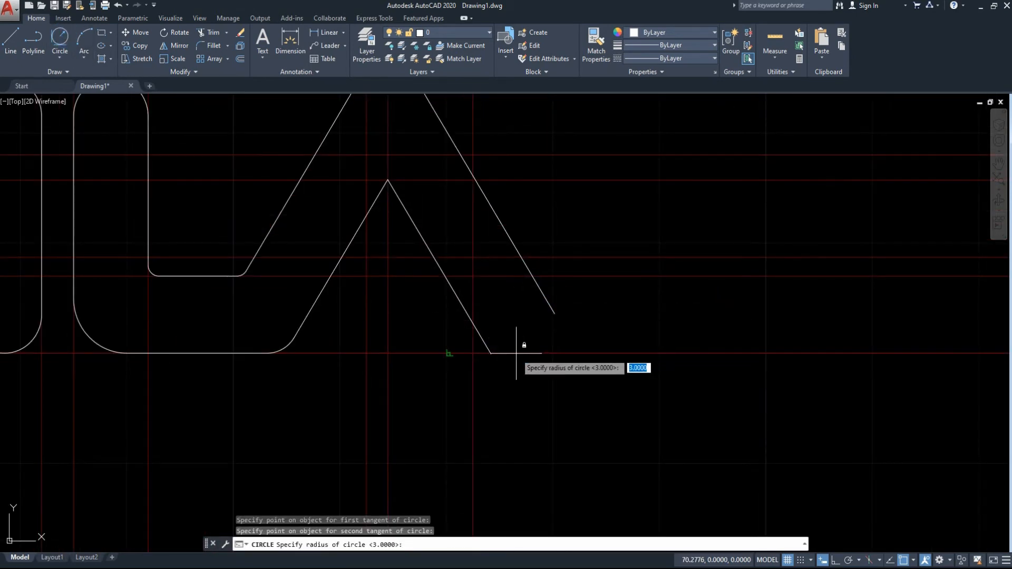
key(Return)
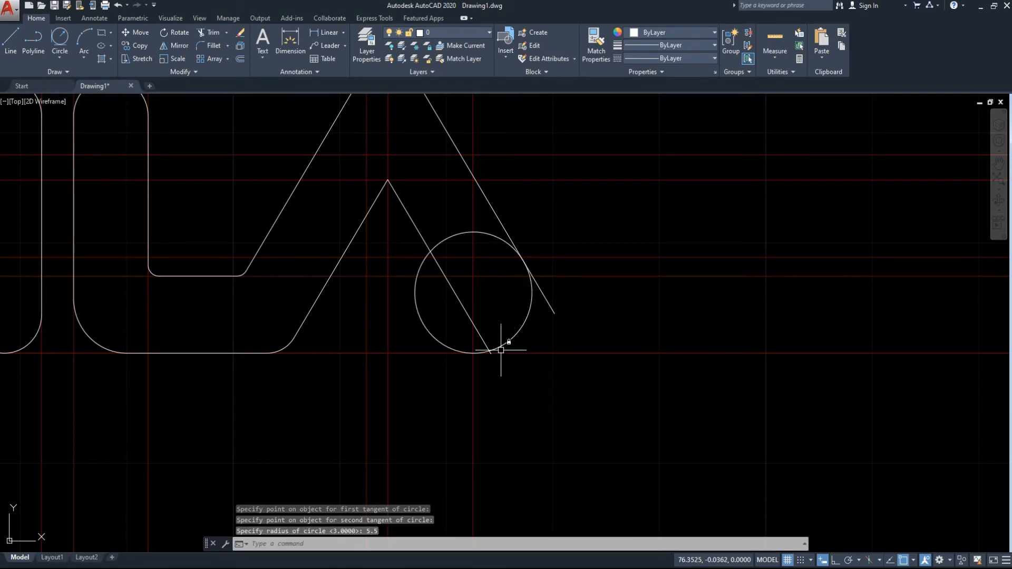
Draw a radius 3.4 circle in the empty space below the A shape's right leg.
click(59, 58)
click(79, 80)
click(600, 415)
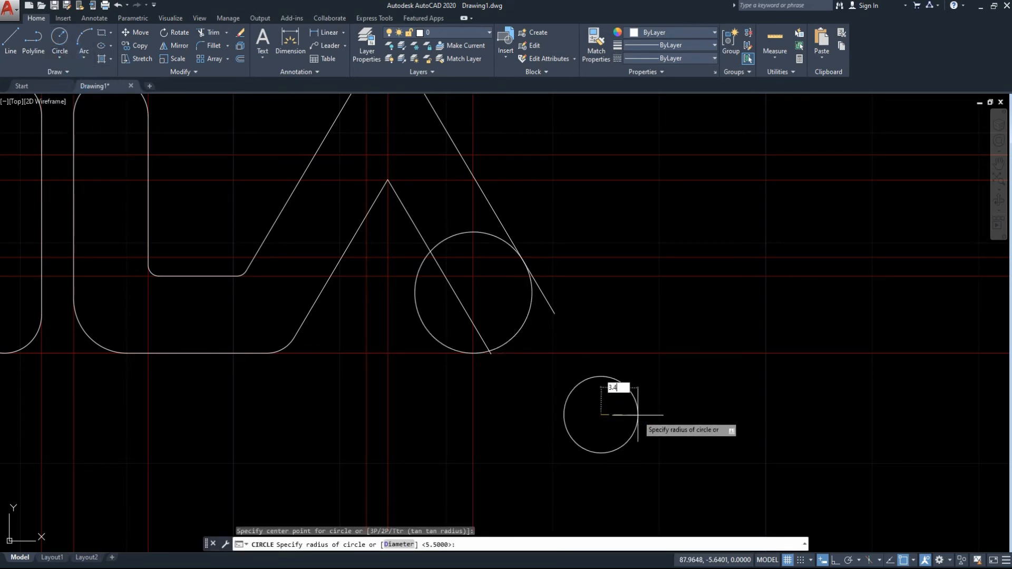
text(3.4)
key(Return)
Move the radius 3.4 circle by its bottom quadrant to where the lowest horizontal construction line crosses the leftmost of the three rightmost verticals.
drag(659, 462, 584, 385)
text(m)
key(Return)
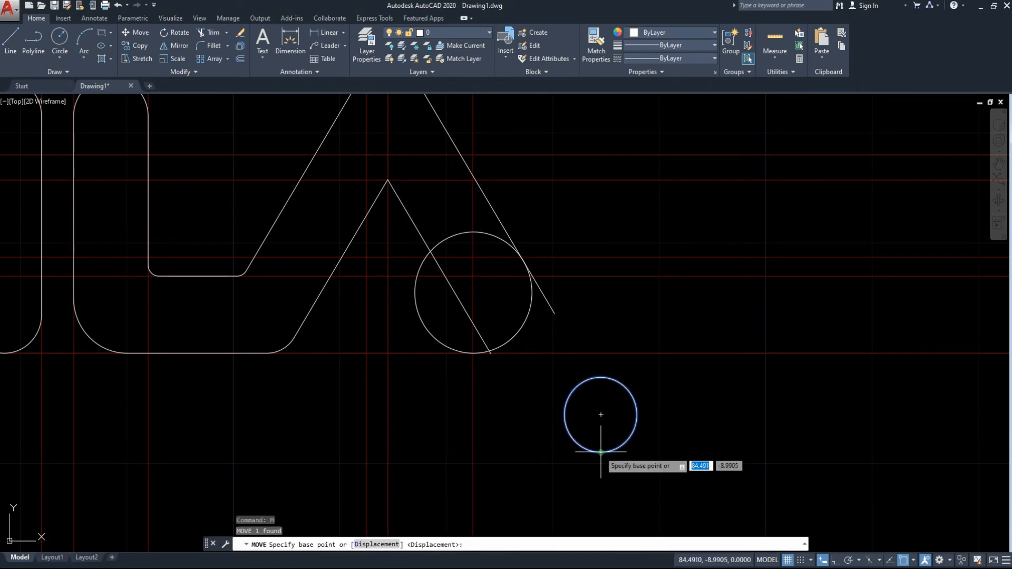
click(601, 452)
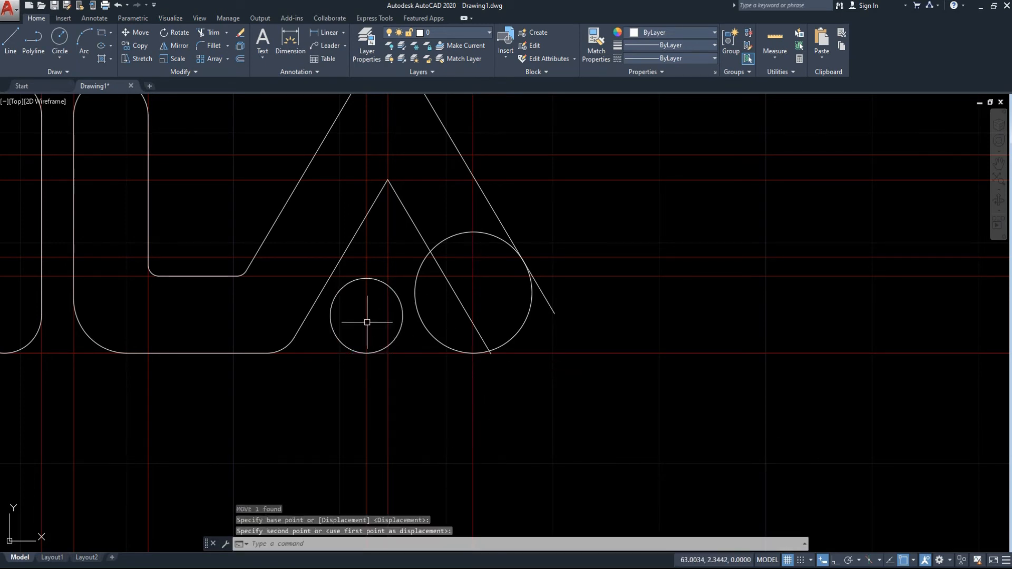
scroll(410, 294, up, 2)
scroll(411, 305, down, 2)
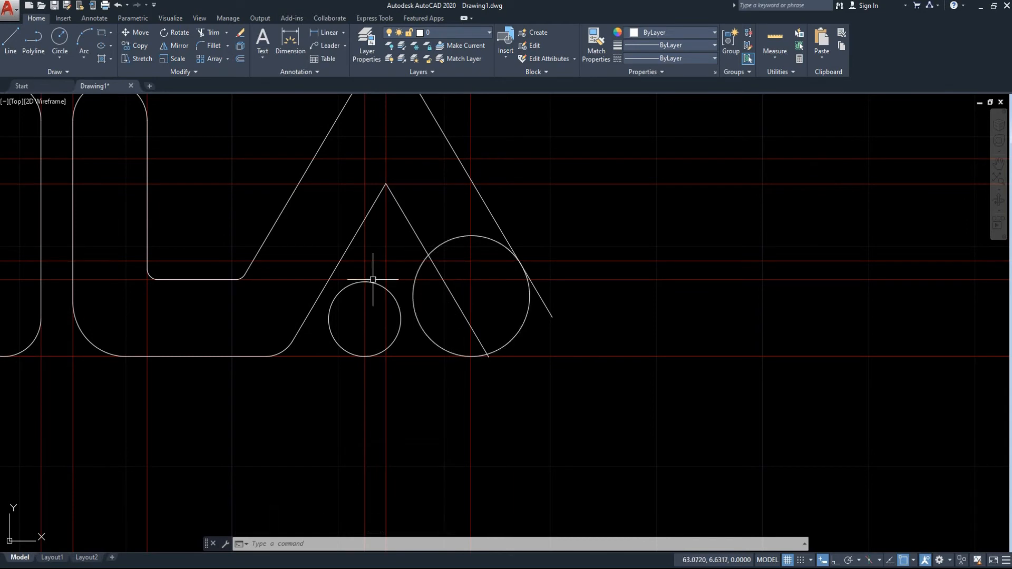
Draw a radius 0.5 circle tangent to the A's inner right slanted line and the horizontal construction line just above the radius 3.4 circle.
scroll(396, 279, up, 4)
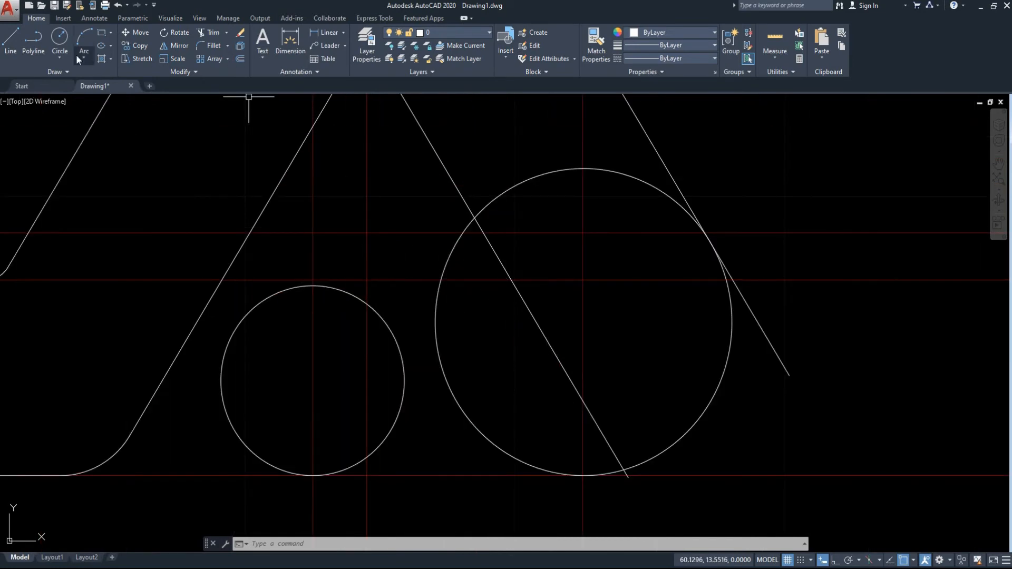
click(59, 60)
click(81, 170)
click(488, 271)
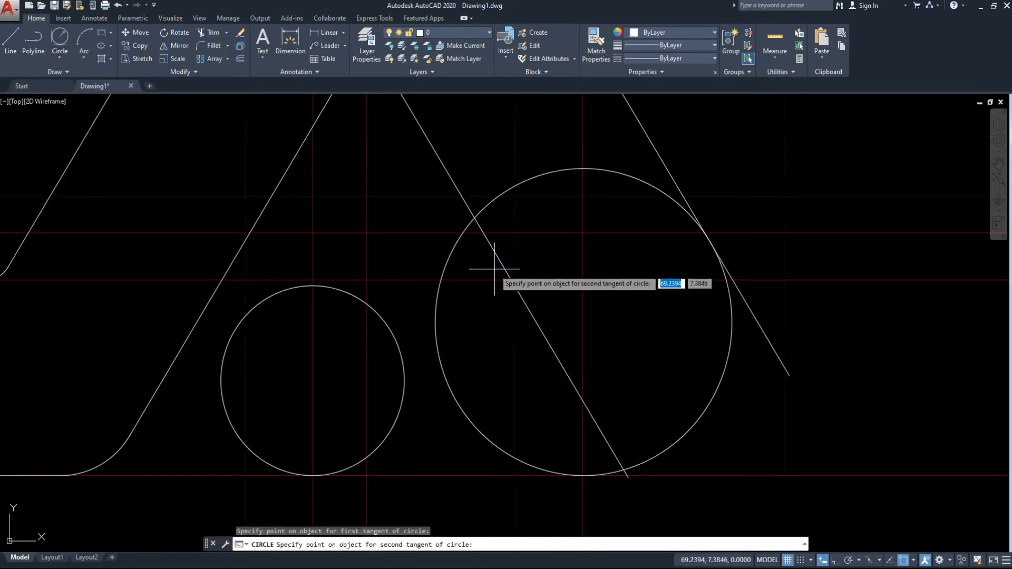
click(486, 279)
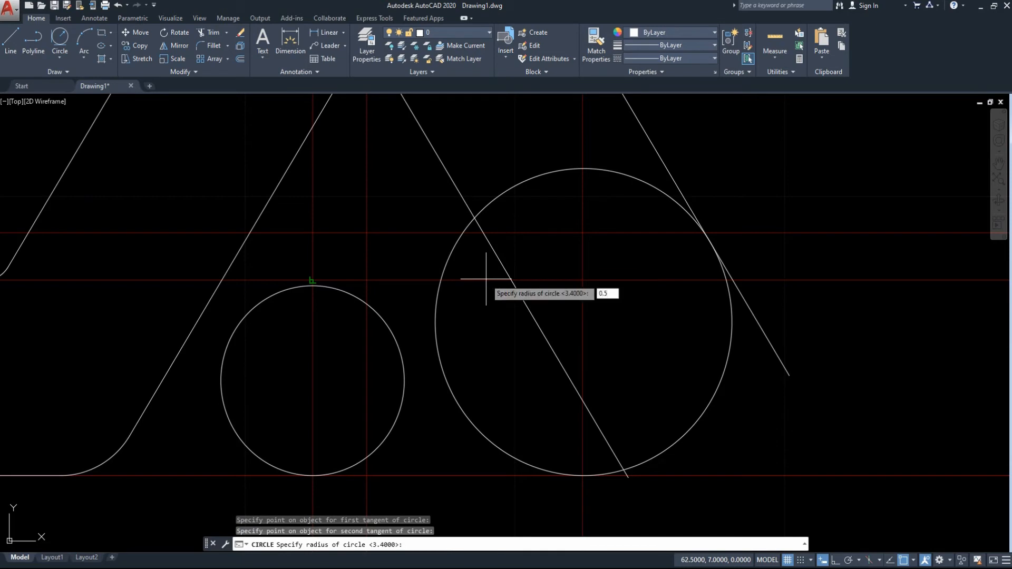
key(Return)
Draw a line from the top quadrant of the radius 3.4 circle to the bottom quadrant of the radius 0.5 circle.
text(l)
key(Return)
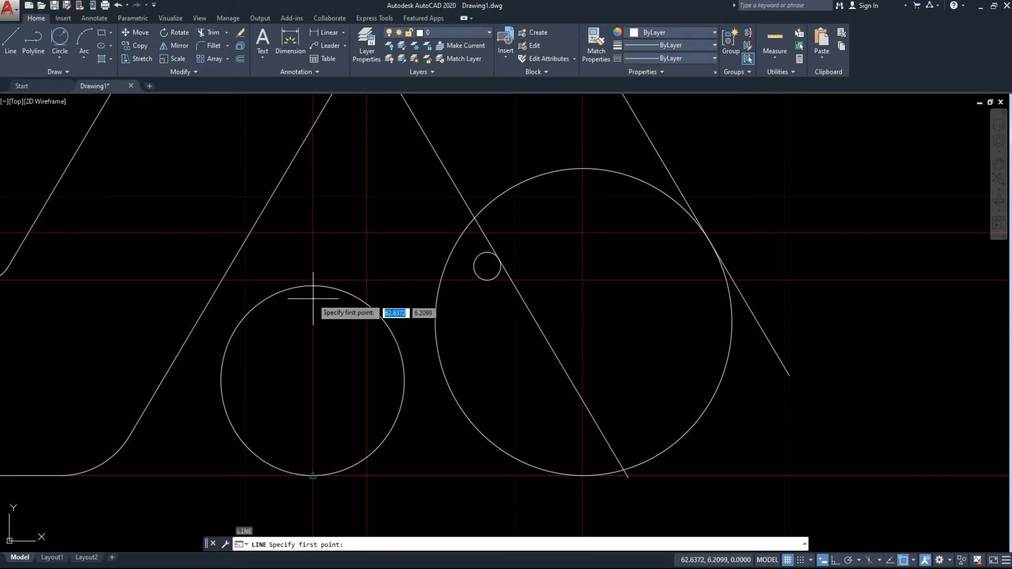
click(312, 286)
click(487, 280)
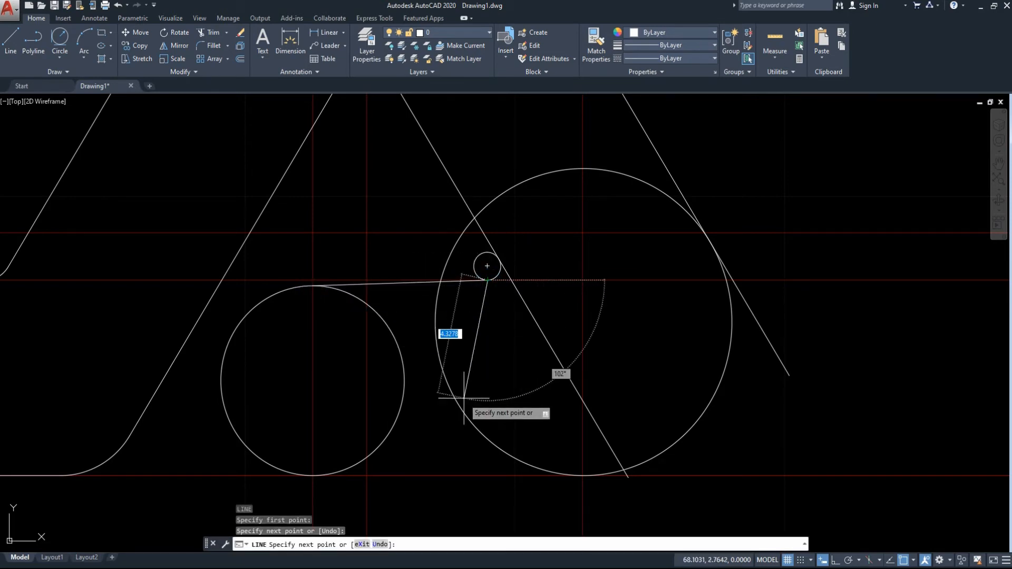
key(Escape)
Draw a line joining the bottom quadrants of the radius 3.4 and radius 5.5 circles along the lowest horizontal construction line.
scroll(671, 361, down, 5)
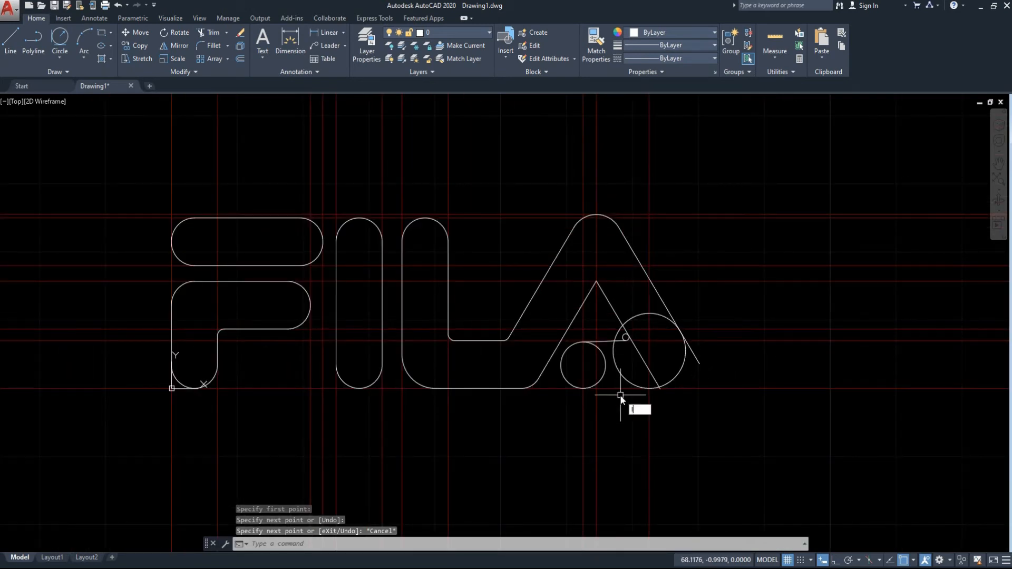
scroll(620, 395, up, 6)
text(l)
key(Return)
scroll(464, 375, up, 6)
click(452, 346)
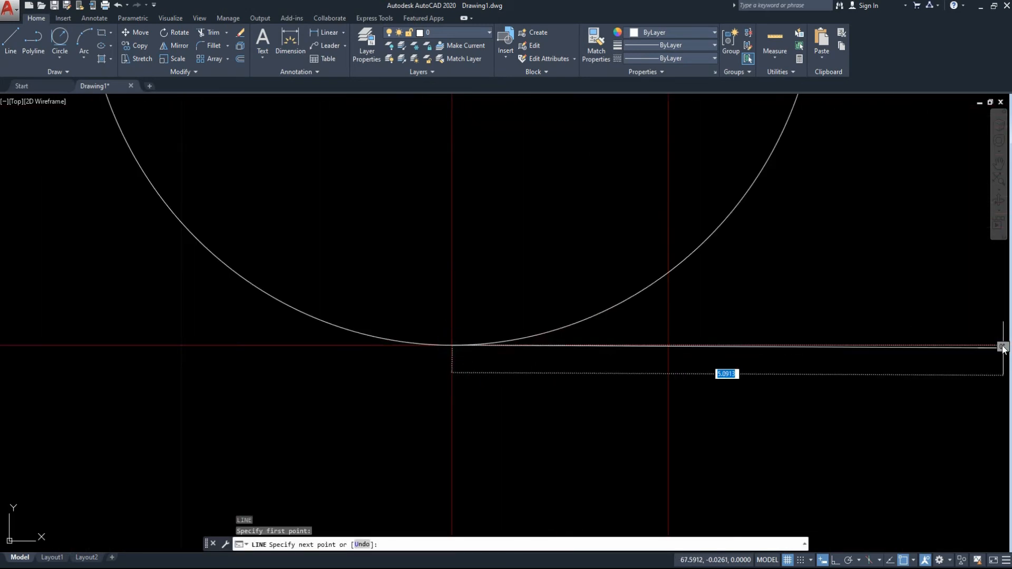
scroll(1003, 347, down, 3)
middle_drag(1004, 346, 267, 444)
scroll(266, 444, up, 1)
click(601, 444)
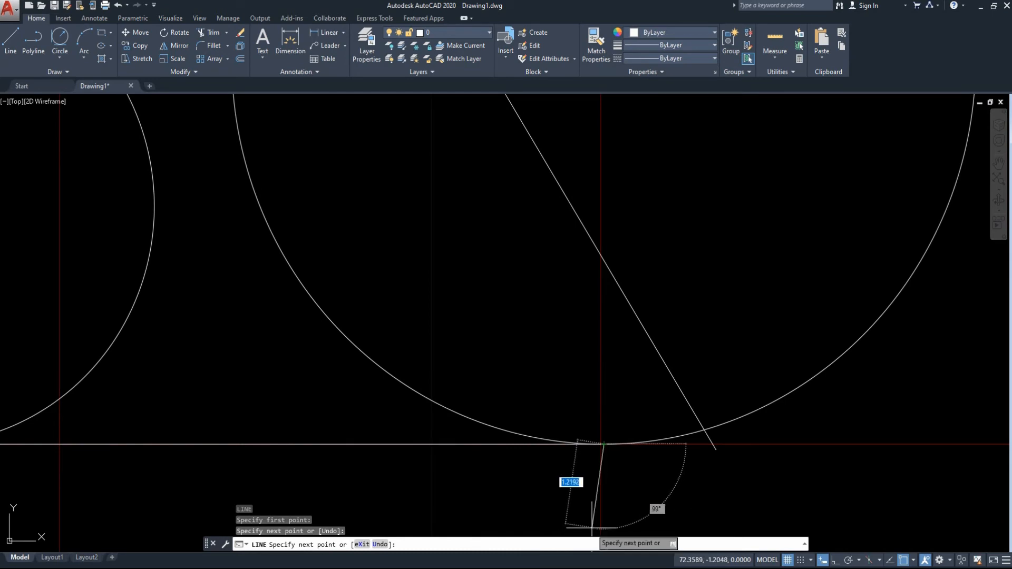
key(Escape)
Using the A-shape geometry as cutting edges, trim the inner portions of the radius 5.5 and 3.4 circles and the inner slanted line's lower part.
scroll(671, 452, down, 5)
scroll(744, 445, down, 2)
click(757, 478)
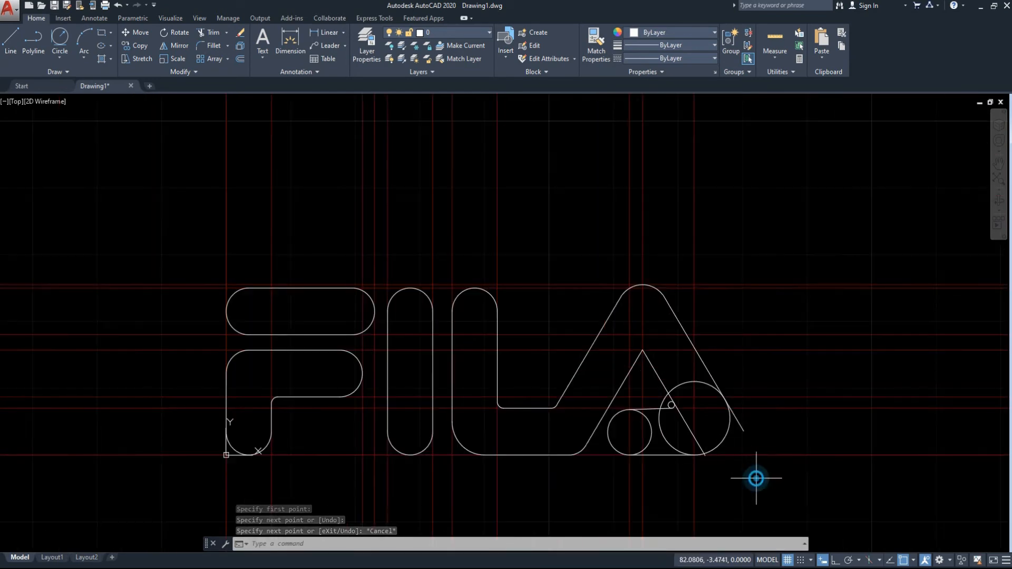
click(558, 262)
text(tr)
key(Return)
click(726, 428)
click(707, 417)
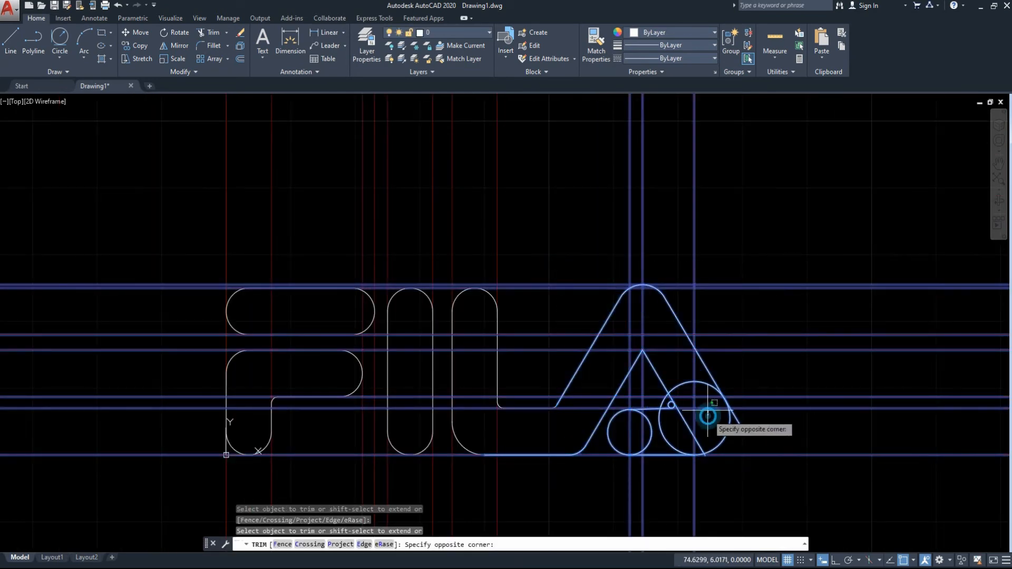
click(689, 381)
click(698, 425)
click(656, 438)
scroll(664, 444, up, 2)
click(659, 424)
click(640, 443)
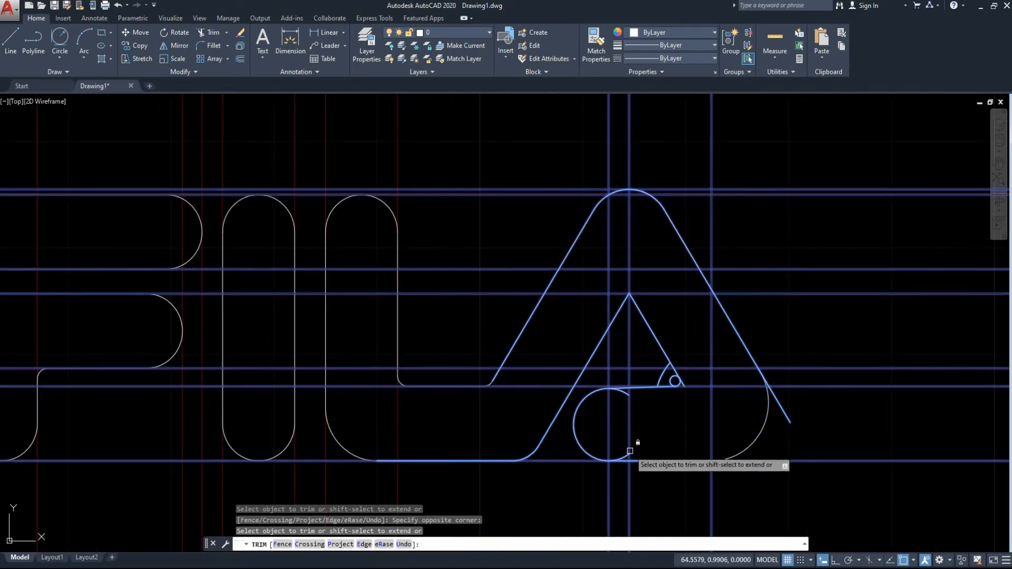
Trim the stubs of the outer and inner slanted lines and the unneeded arcs around the radius 0.5 corner.
scroll(614, 416, up, 5)
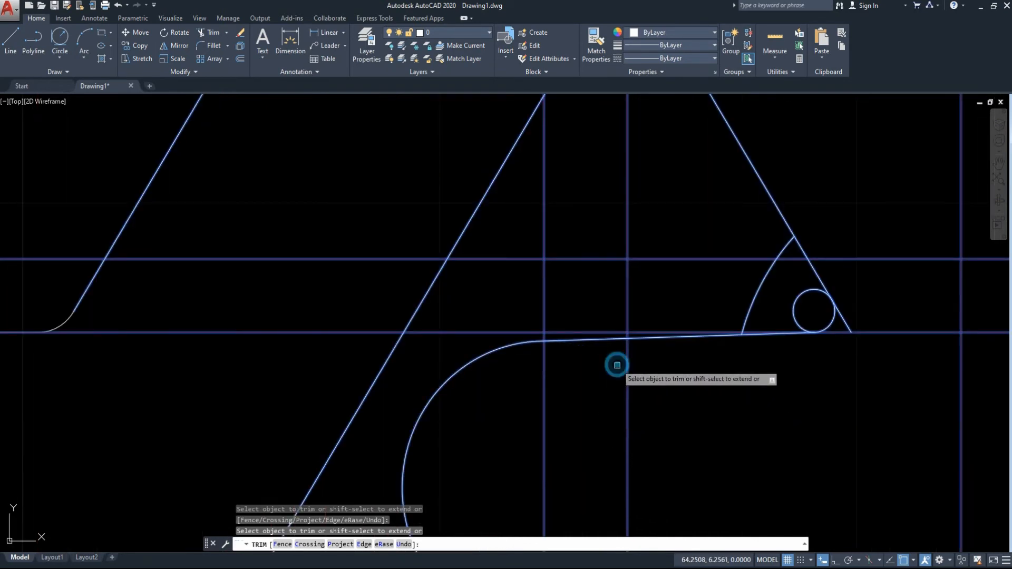
scroll(458, 444, down, 5)
scroll(527, 429, up, 5)
click(529, 420)
click(446, 332)
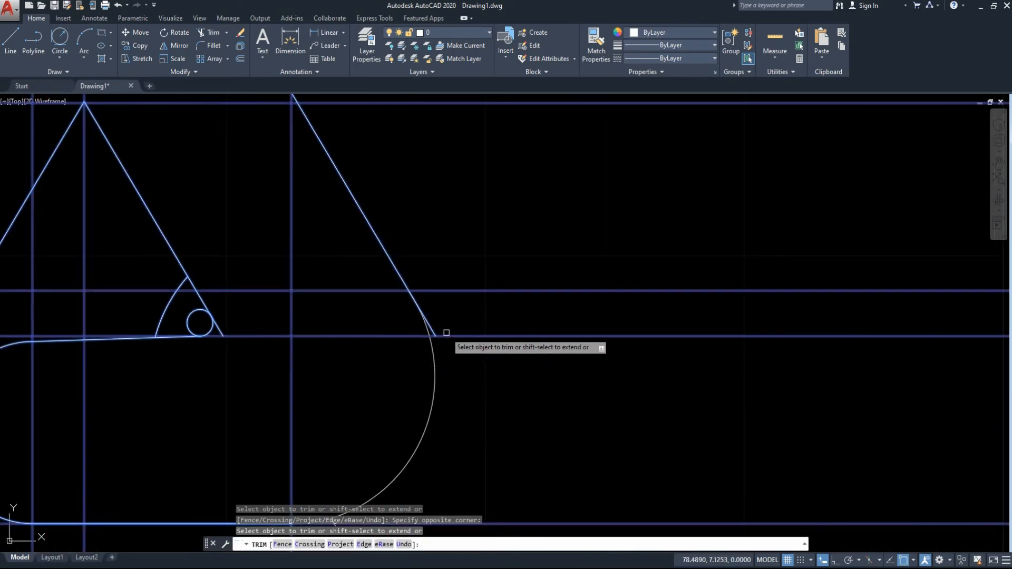
click(429, 331)
click(222, 334)
click(190, 311)
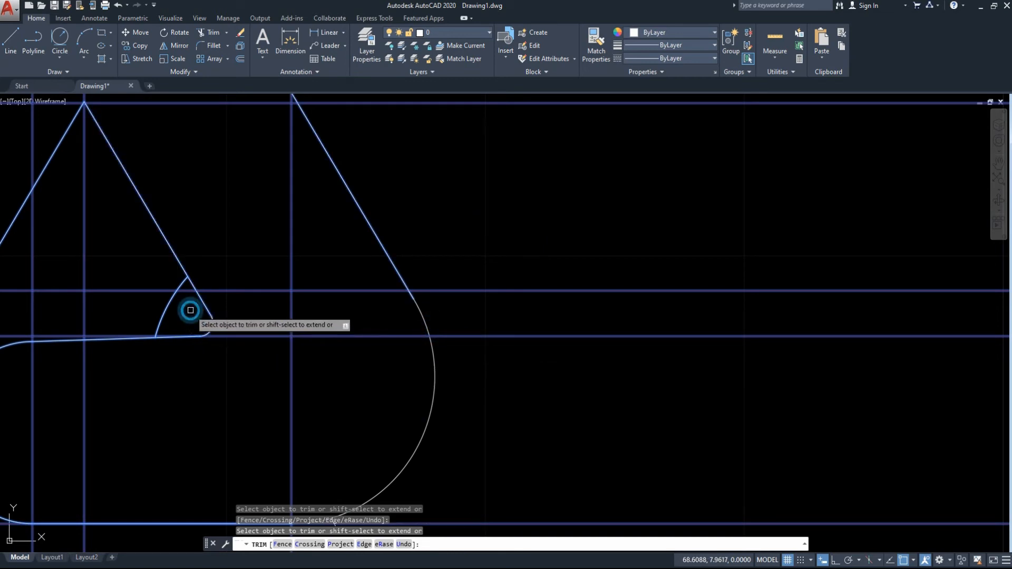
click(175, 291)
Erase the leftover arc pieces beside the small rounded corner and the line stub at the A's lower right curve.
key(Escape)
click(181, 283)
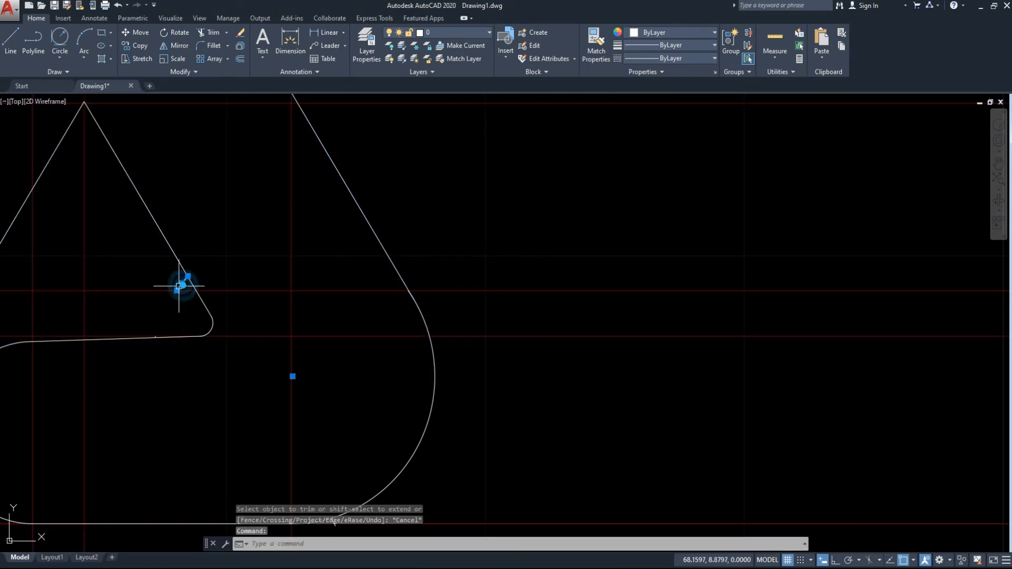
key(Delete)
scroll(154, 334, up, 6)
click(151, 331)
scroll(316, 355, down, 6)
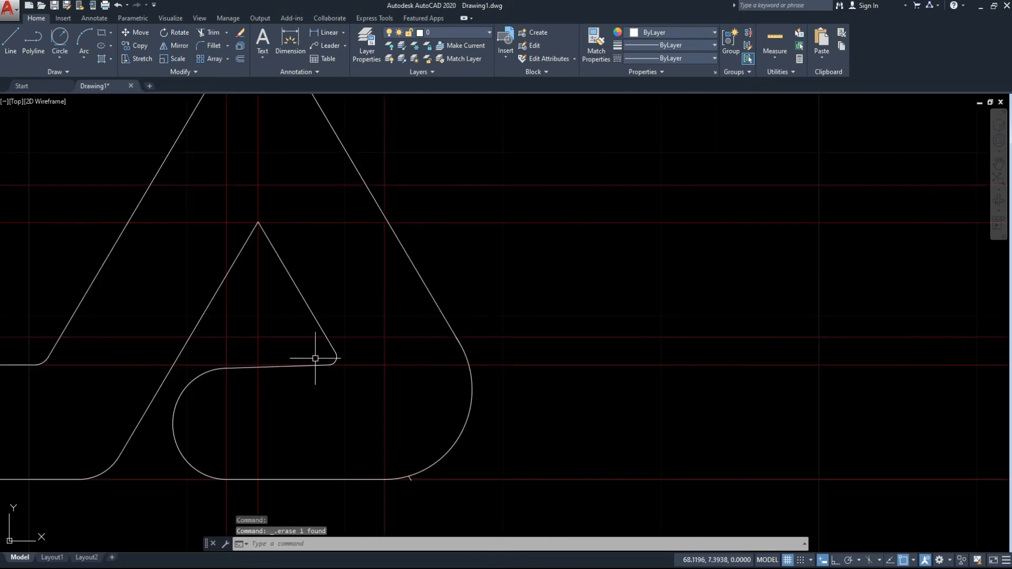
mouse_move(397, 408)
middle_down()
mouse_move(475, 409)
mouse_move(594, 386)
middle_up()
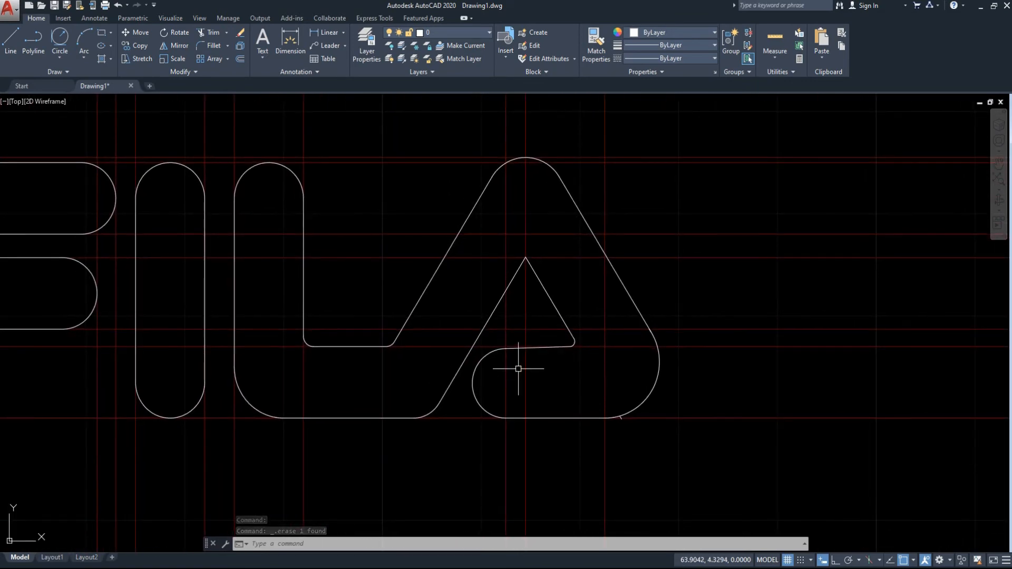
scroll(647, 416, up, 6)
key(Delete)
scroll(593, 403, down, 6)
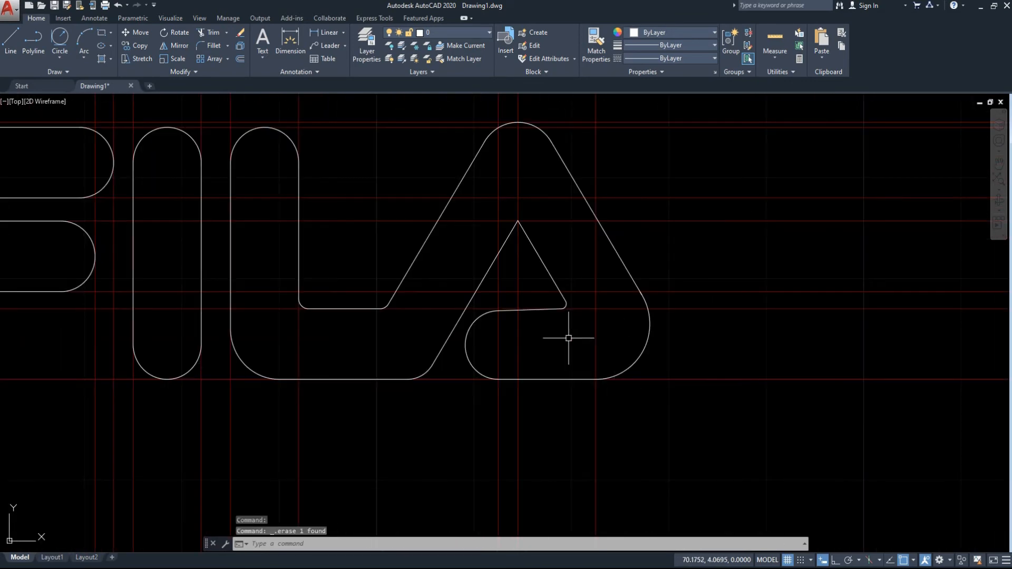
Turn off the Guideline layer.
mouse_move(569, 339)
middle_down()
mouse_move(767, 335)
mouse_move(741, 306)
mouse_move(644, 266)
middle_up()
scroll(768, 339, down, 6)
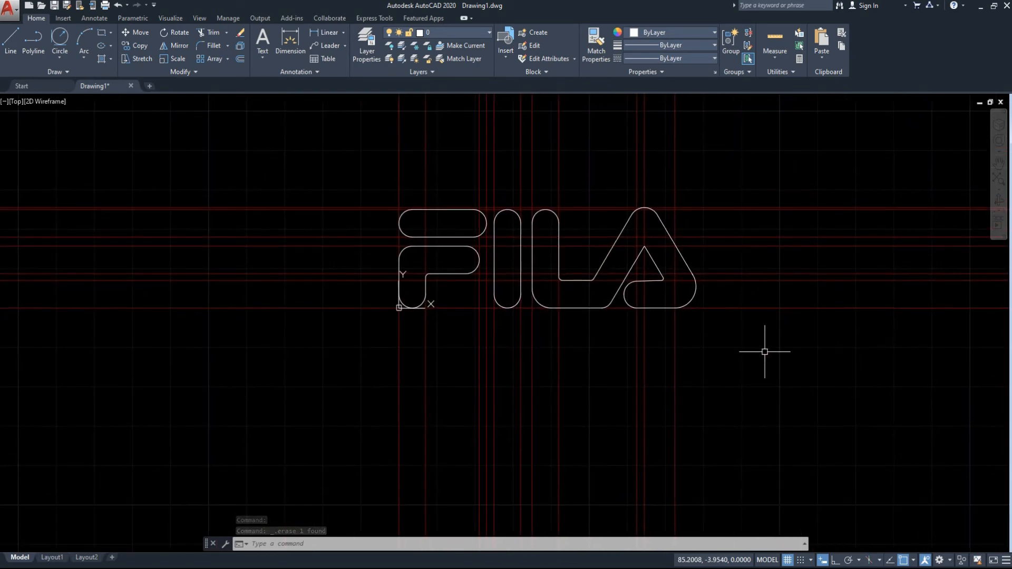
click(489, 33)
click(389, 70)
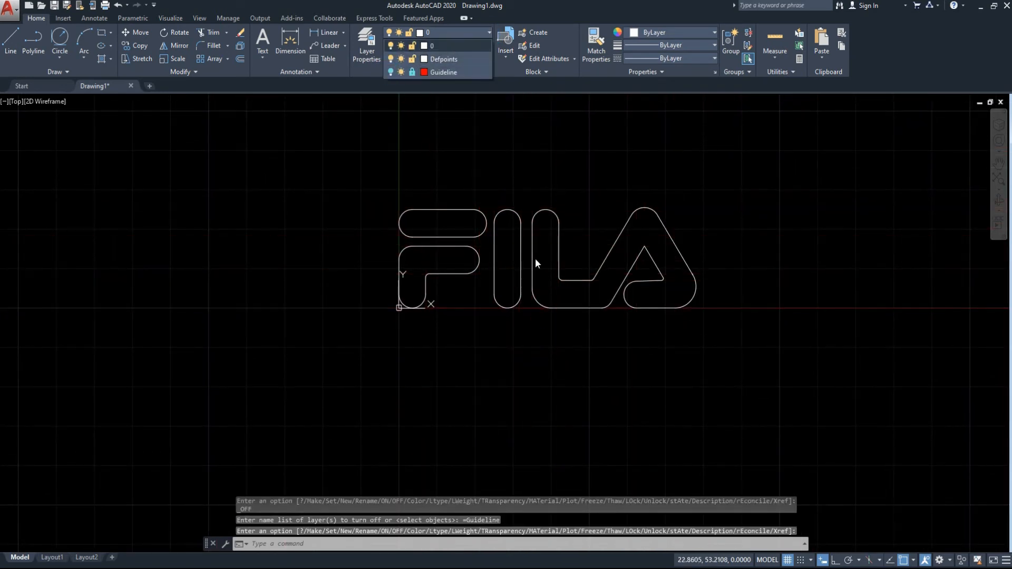
Dimension the overall width of the F's upper rounded bar, placing the dimension above it.
scroll(643, 361, up, 3)
middle_drag(490, 322, 590, 368)
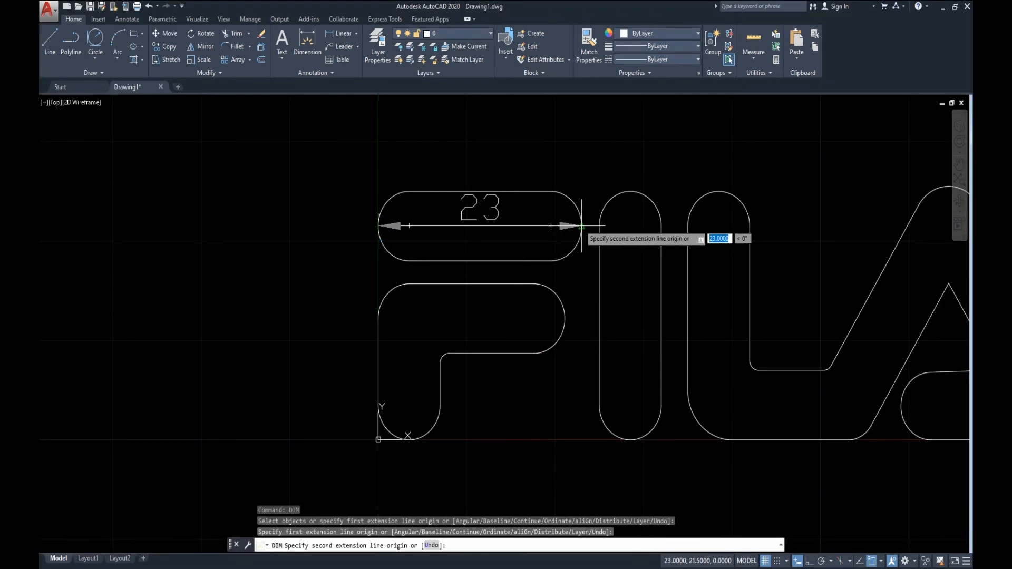
click(579, 224)
middle_drag(577, 120, 569, 255)
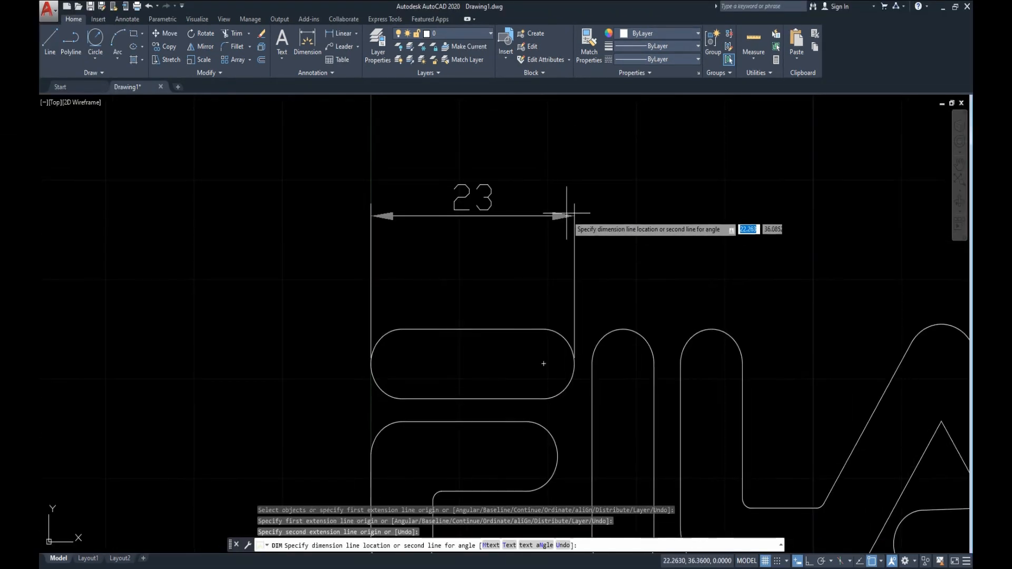
click(567, 214)
Dimension the height of the F's lower shape on its left side and its overall width below it.
middle_drag(526, 366, 481, 192)
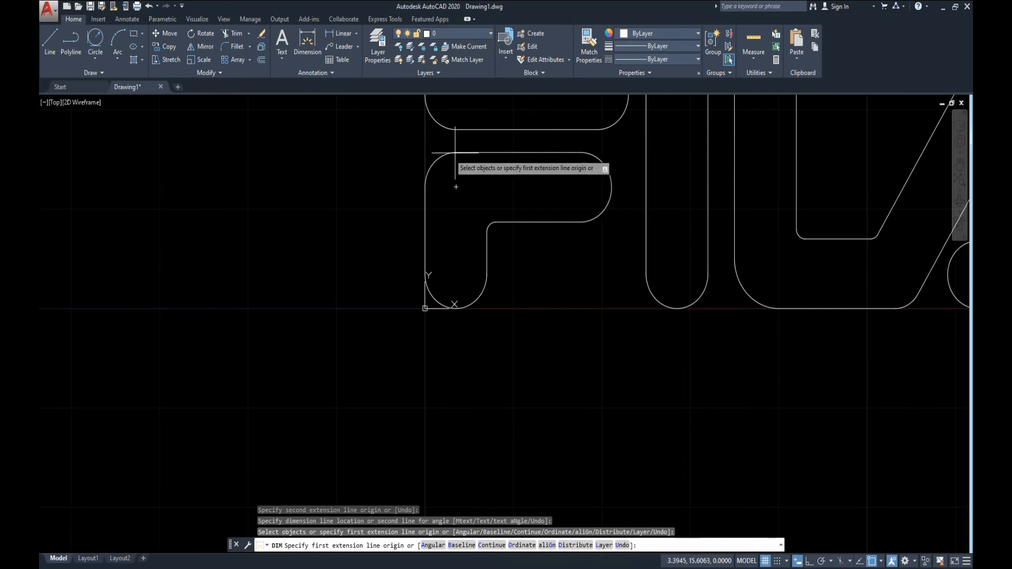
click(457, 308)
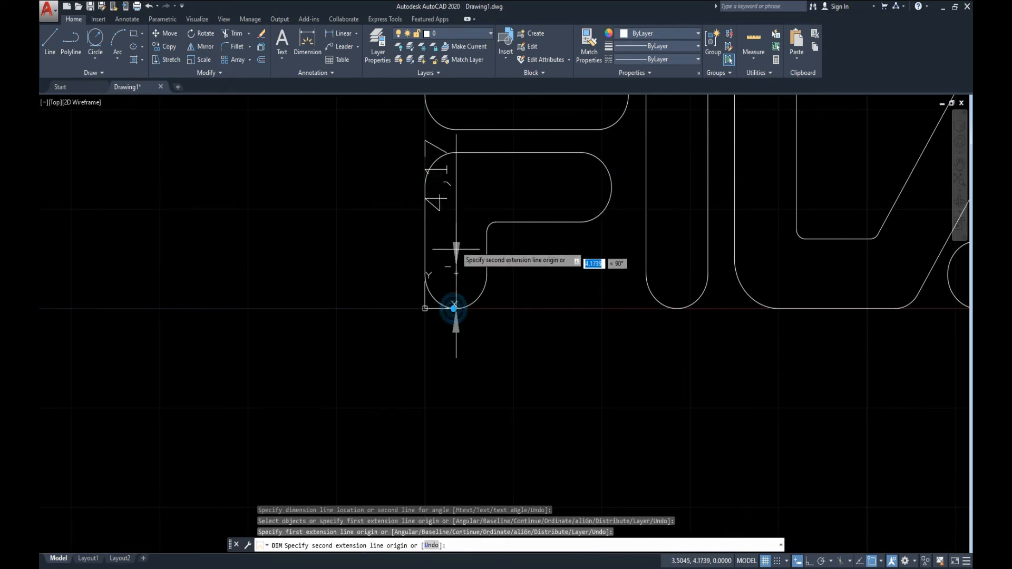
click(457, 152)
click(320, 173)
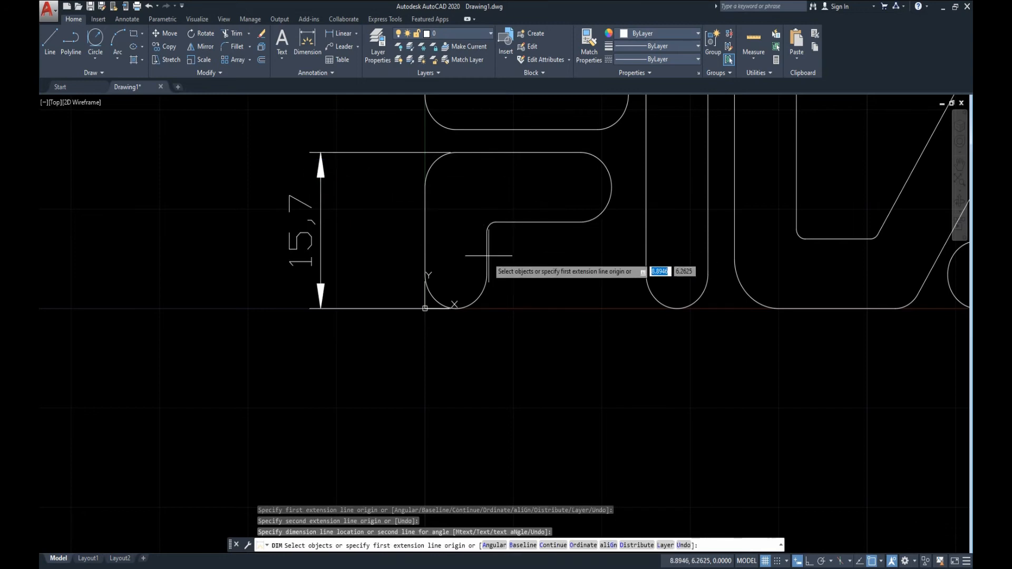
click(610, 188)
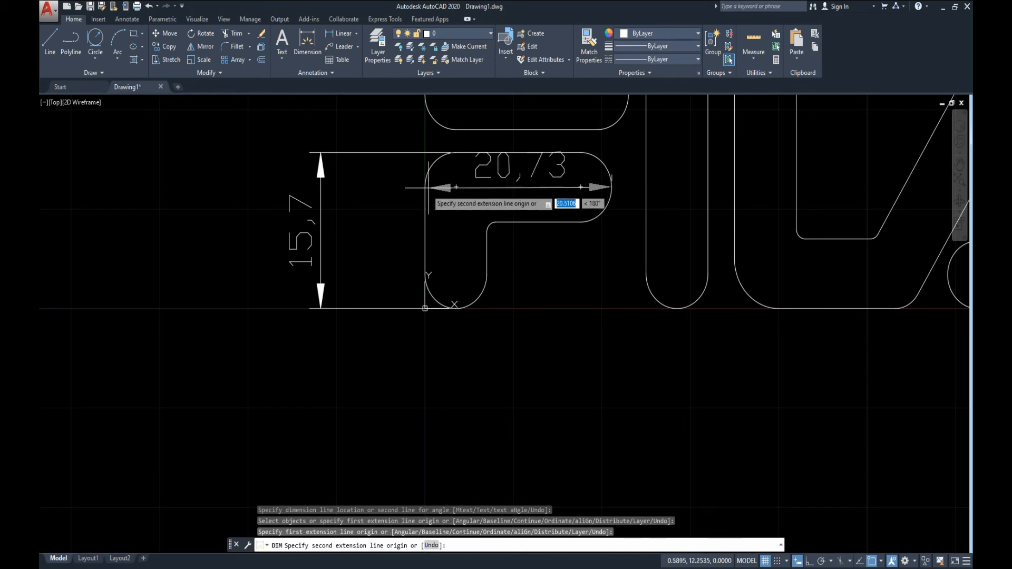
click(425, 187)
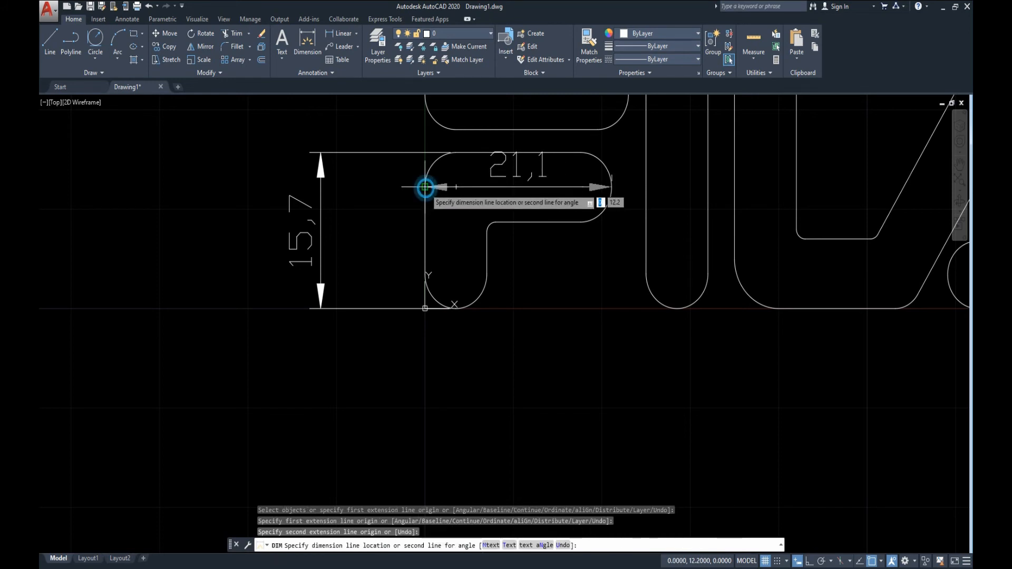
click(504, 412)
Dimension the width of the I, aligning its dimension line with the one above the F's upper bar.
scroll(689, 355, down, 4)
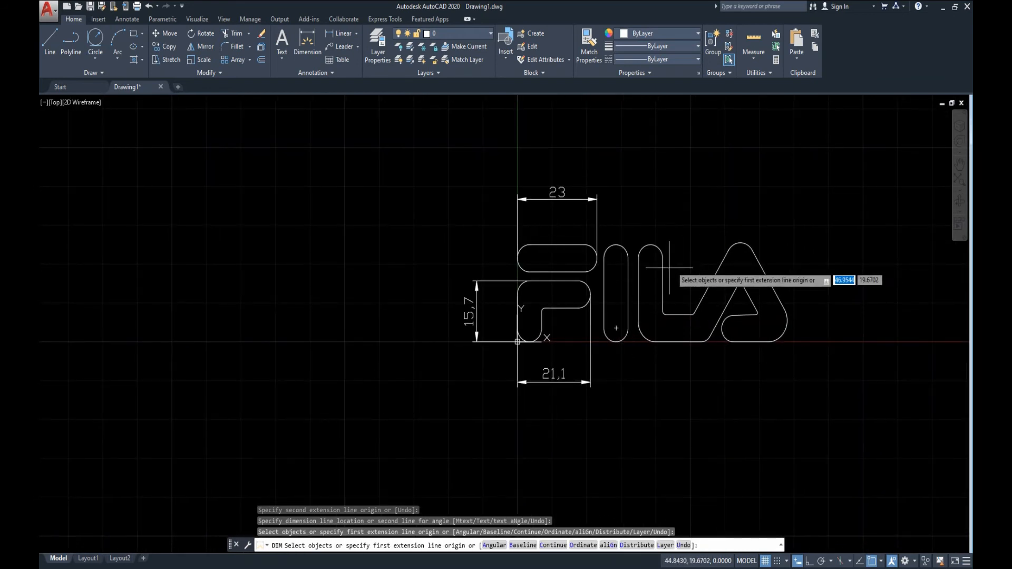
click(629, 258)
click(605, 258)
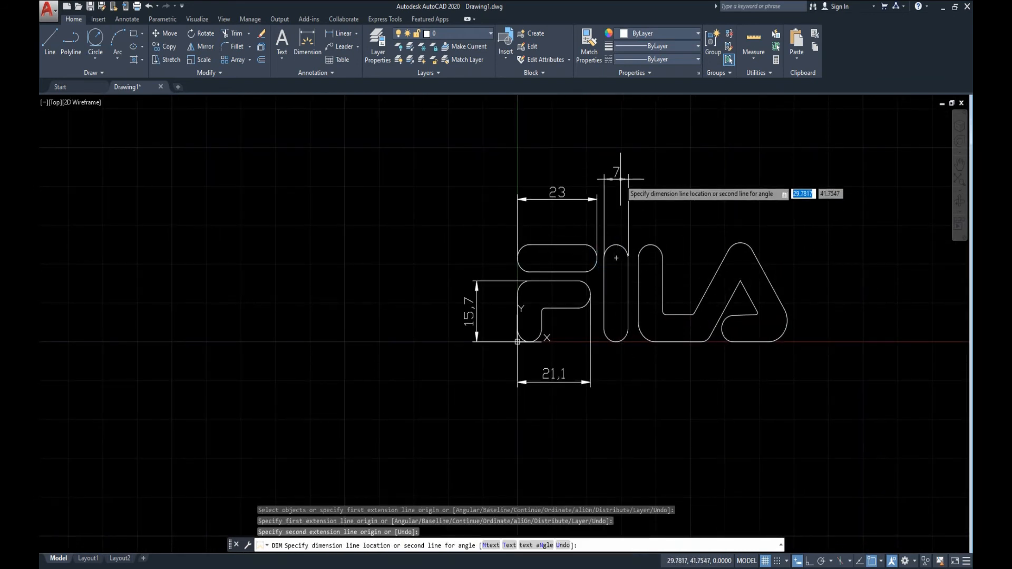
click(597, 199)
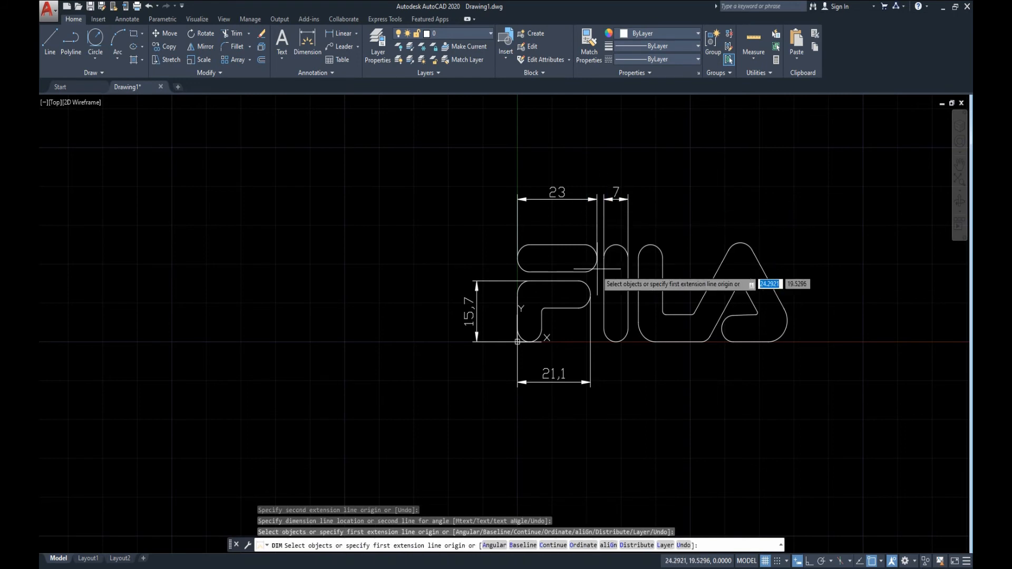
Dimension the gap between the F's upper bar and the I, placing it above the existing width dimensions.
scroll(601, 258, up, 5)
click(617, 264)
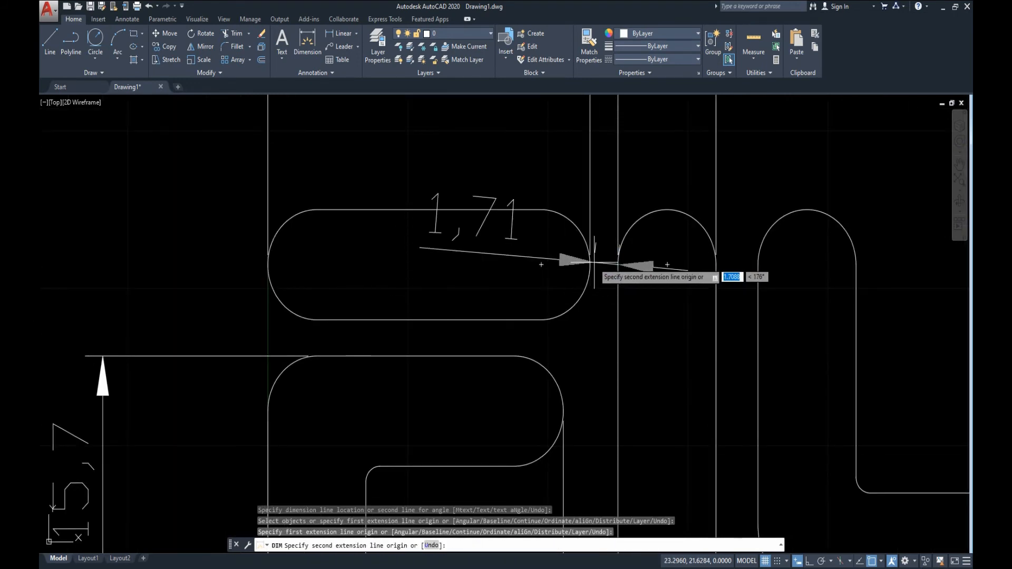
click(590, 265)
scroll(611, 353, down, 5)
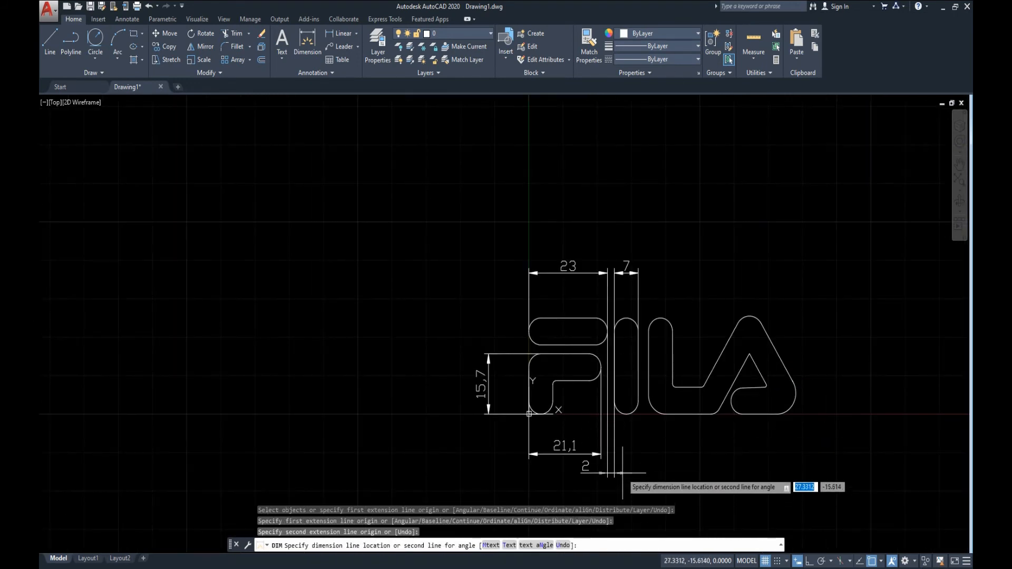
click(624, 245)
Dimension the width of the L's upright, aligning its dimension line with the I's width dimension.
scroll(657, 332, up, 4)
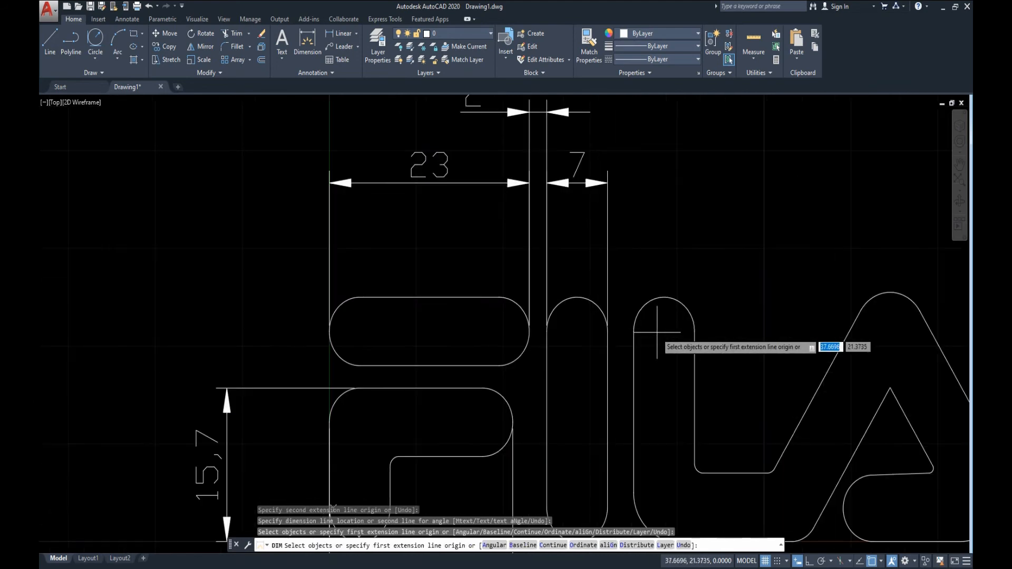
click(648, 332)
click(673, 332)
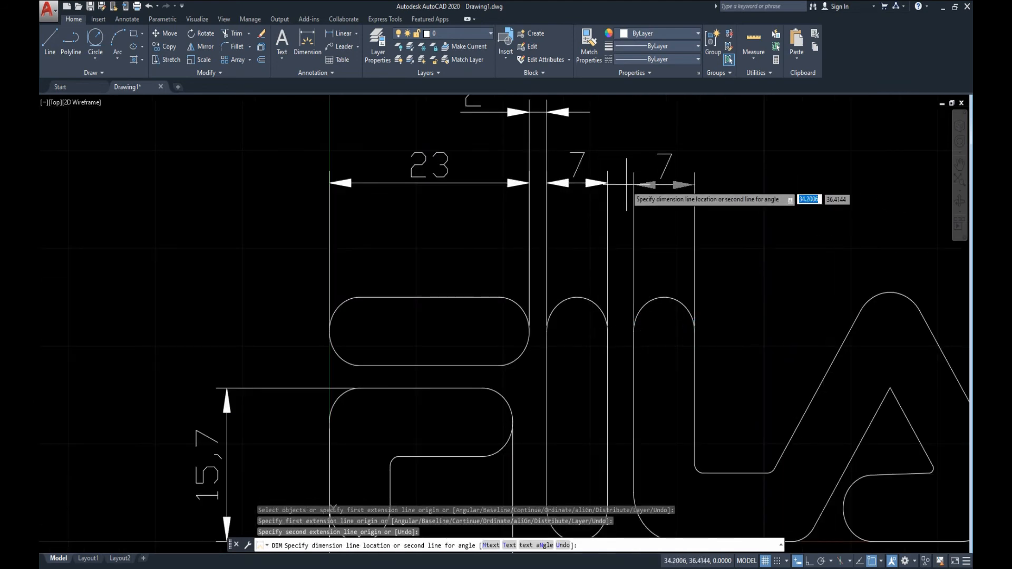
click(606, 182)
Dimension the gap between the I and the L's upright, aligning it with the other gap dimension above the letters.
click(634, 331)
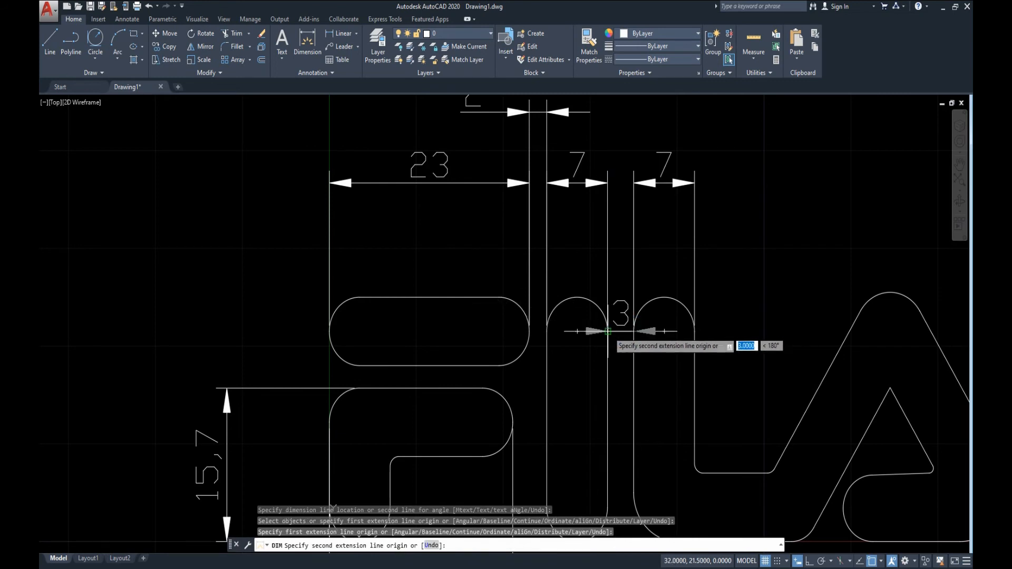
click(608, 326)
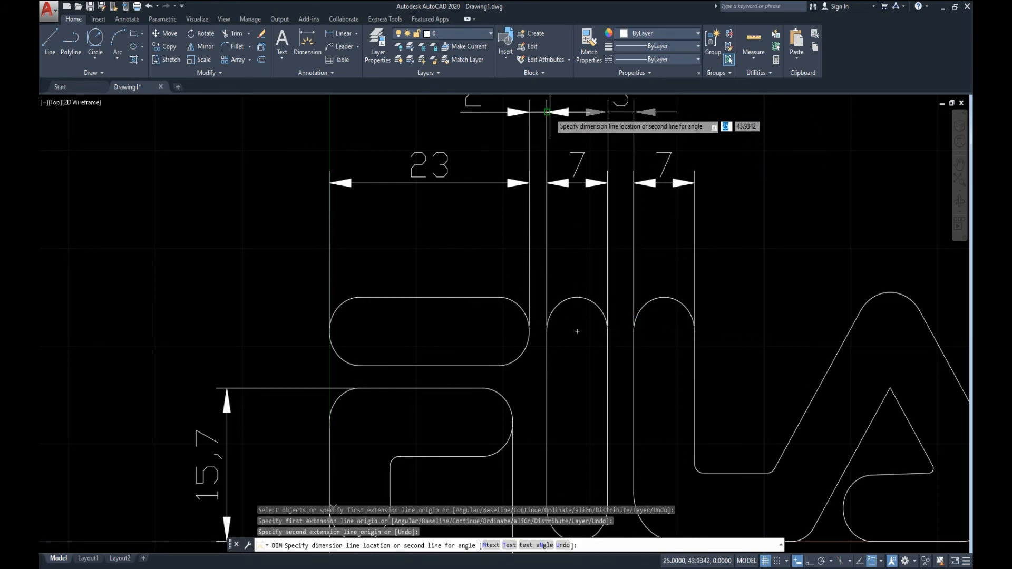
click(548, 112)
scroll(606, 227, down, 3)
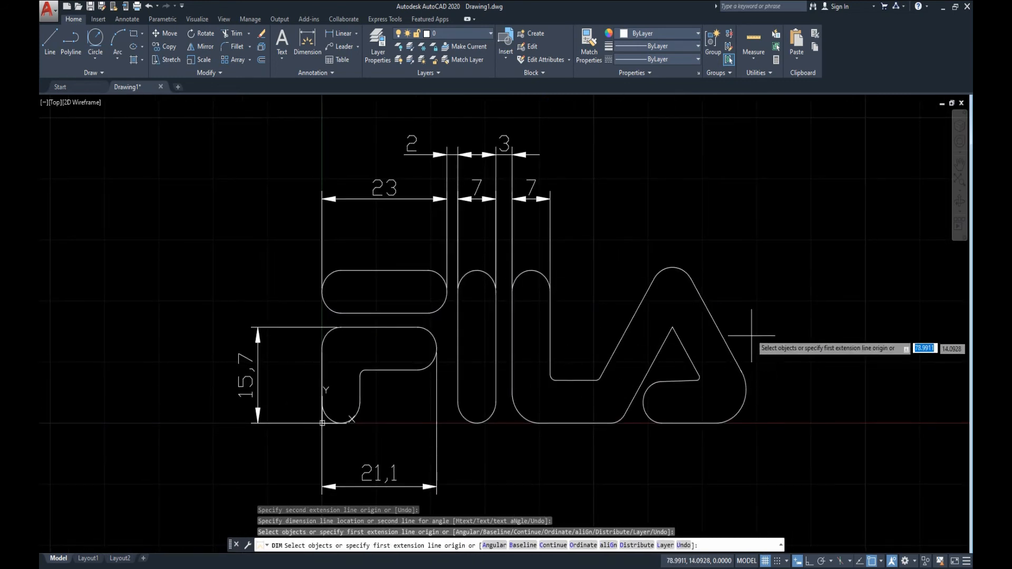
key(Escape)
Add an angular dimension between the A's two outer slanted sides, placing its arc below the letter.
text(DIMANG)
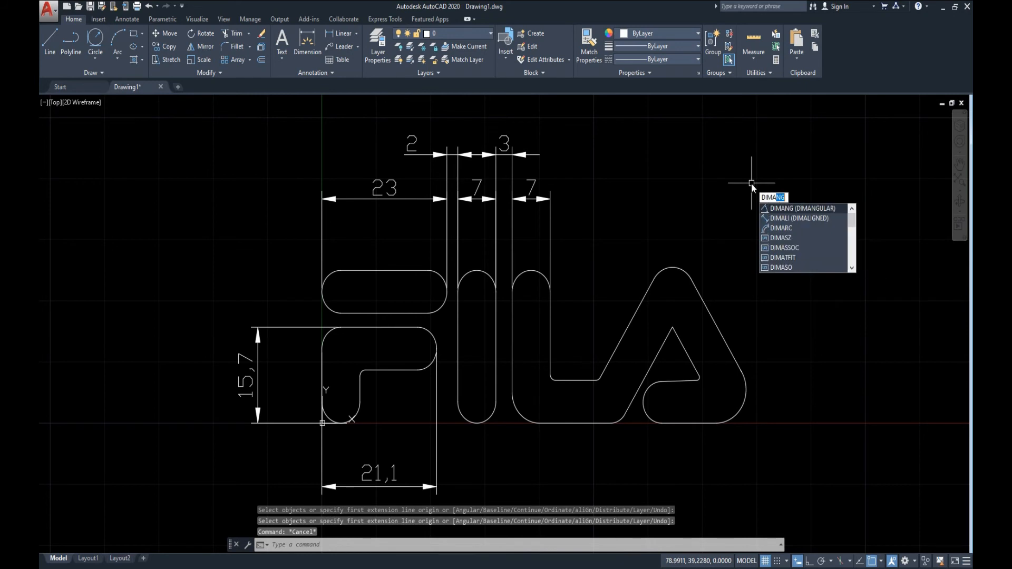
click(799, 209)
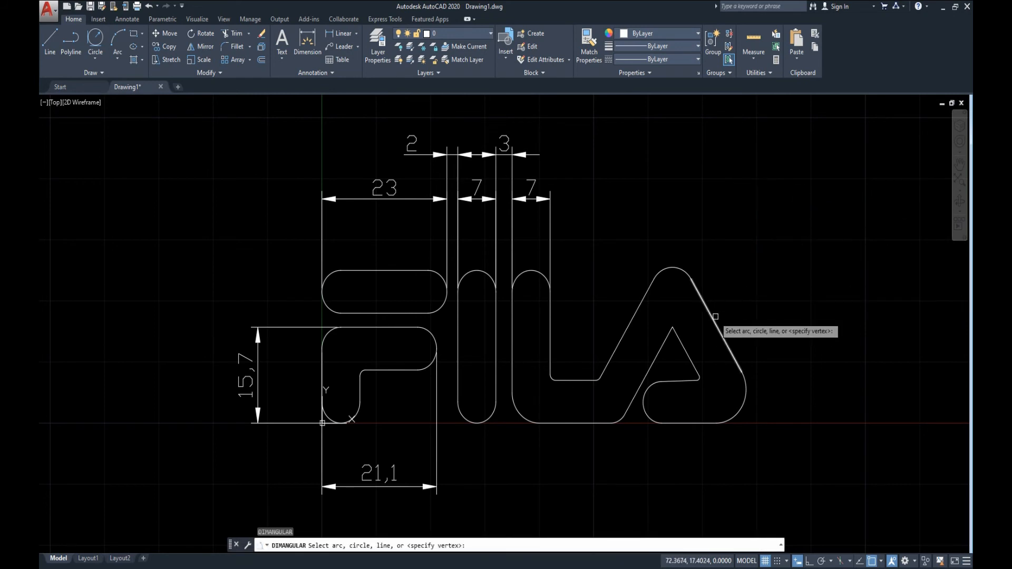
click(632, 327)
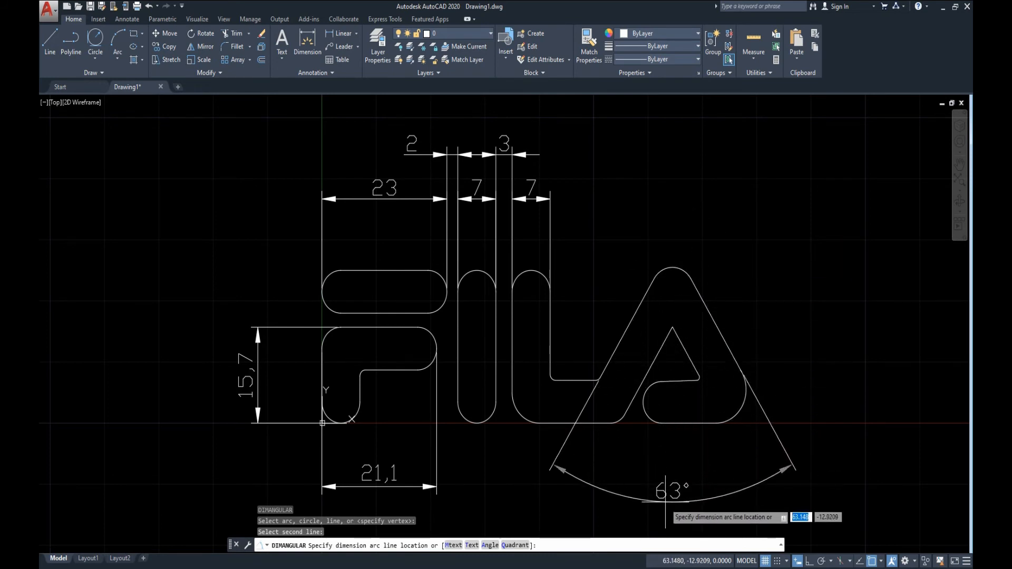
click(666, 505)
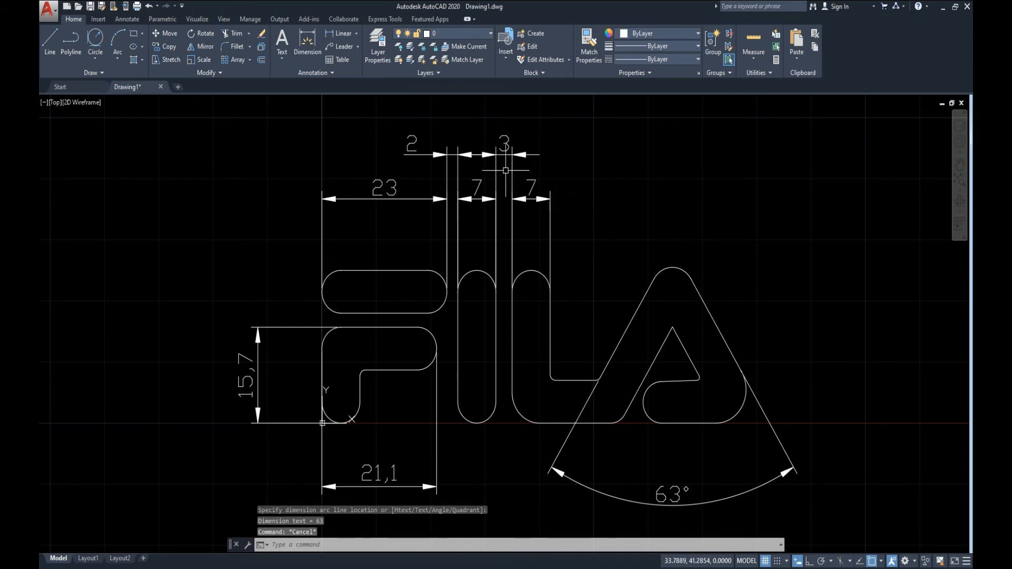
Create a new layer named dimension and set its colour to orange, index 30.
click(481, 32)
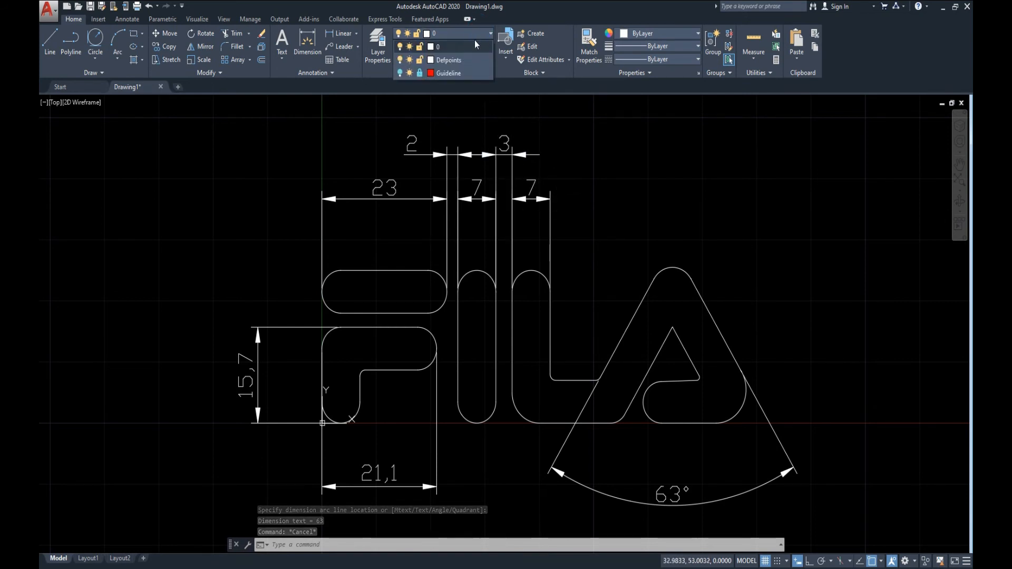
click(387, 41)
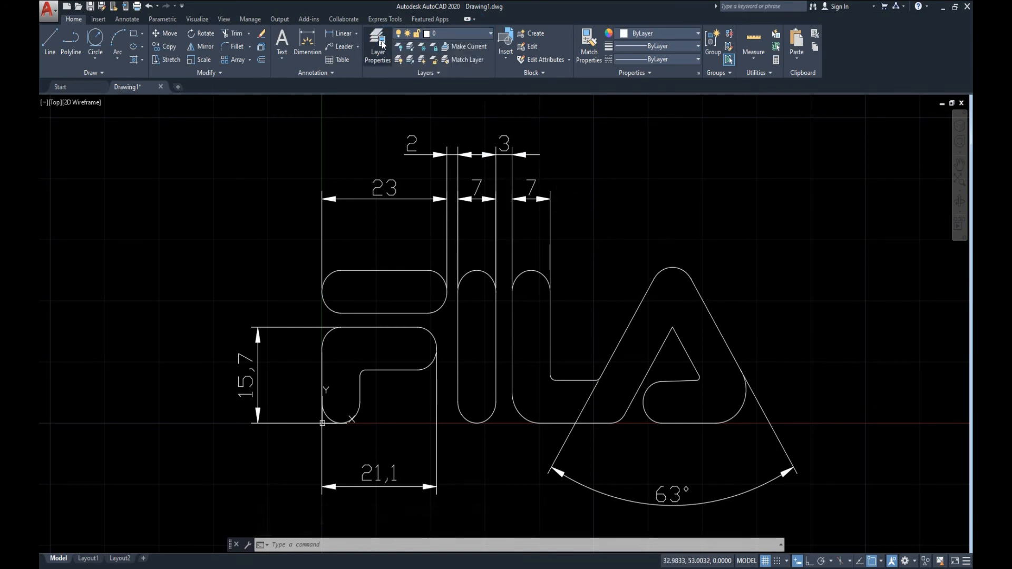
click(382, 47)
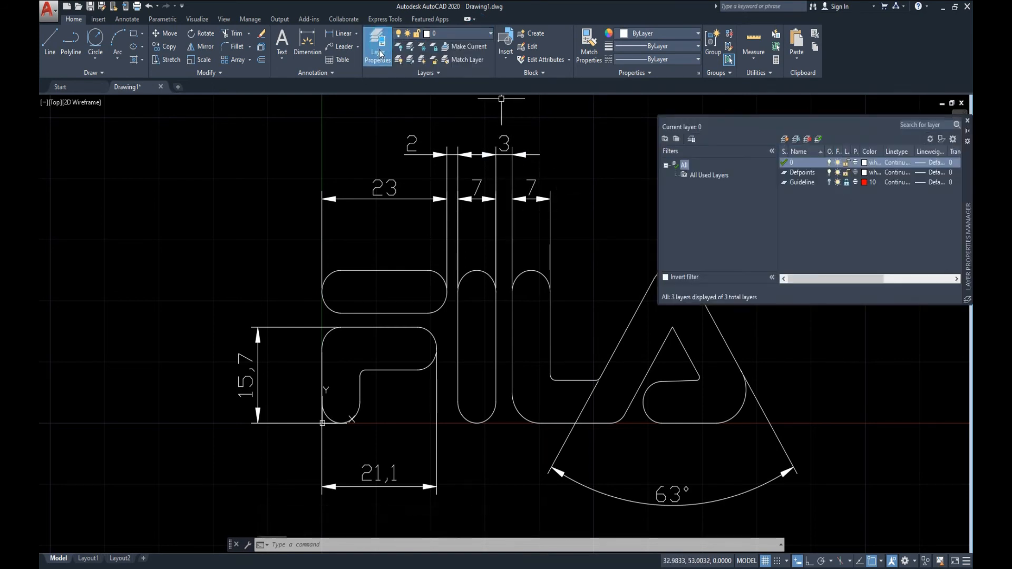
click(783, 139)
text(dime)
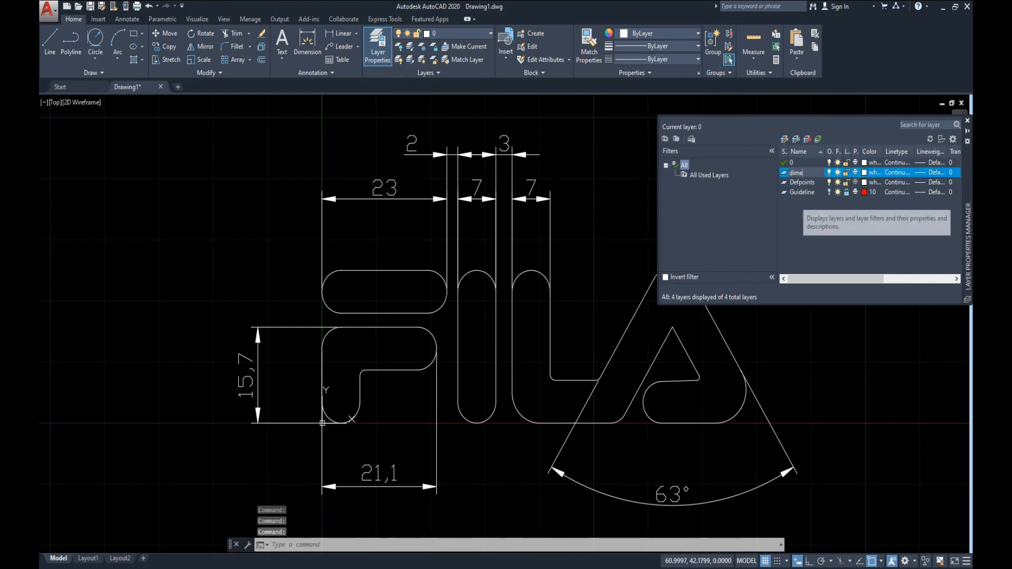
text(nsion)
key(Return)
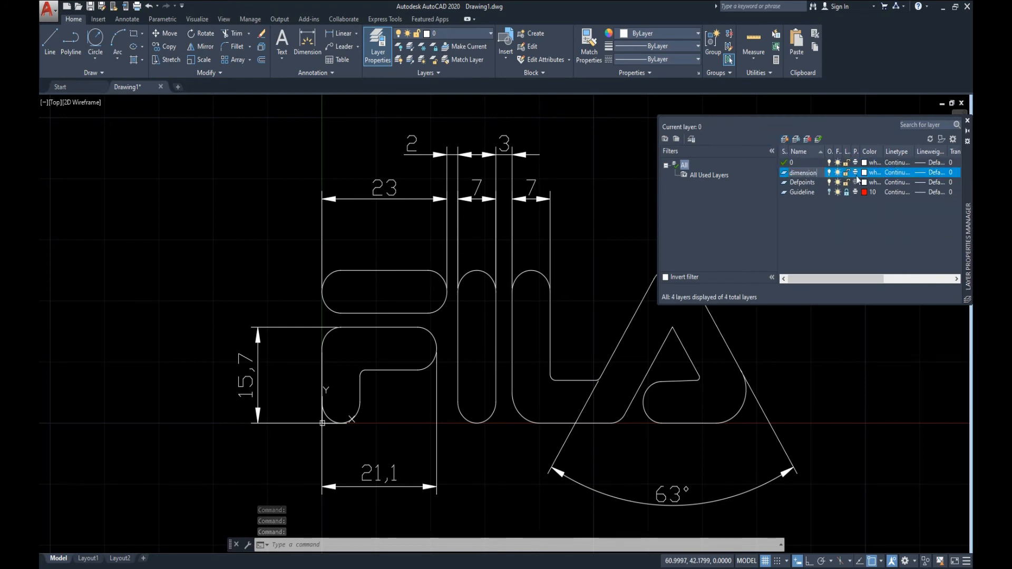
click(864, 173)
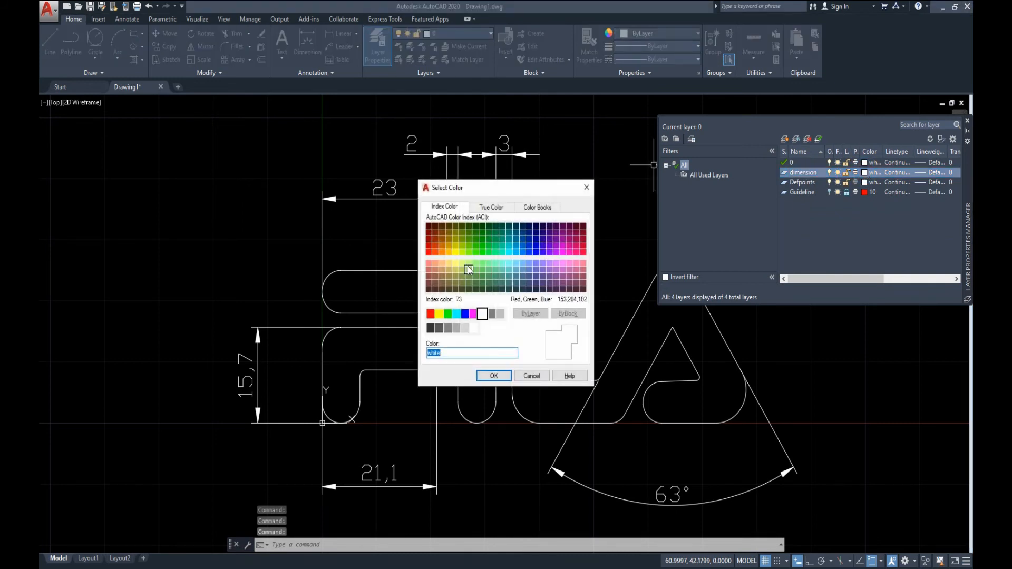
click(444, 253)
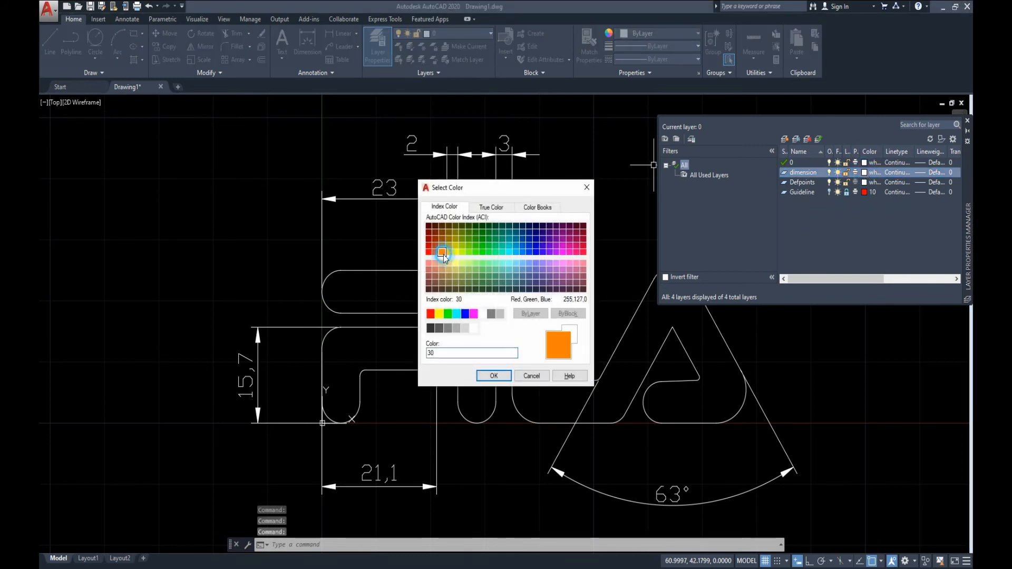
click(494, 376)
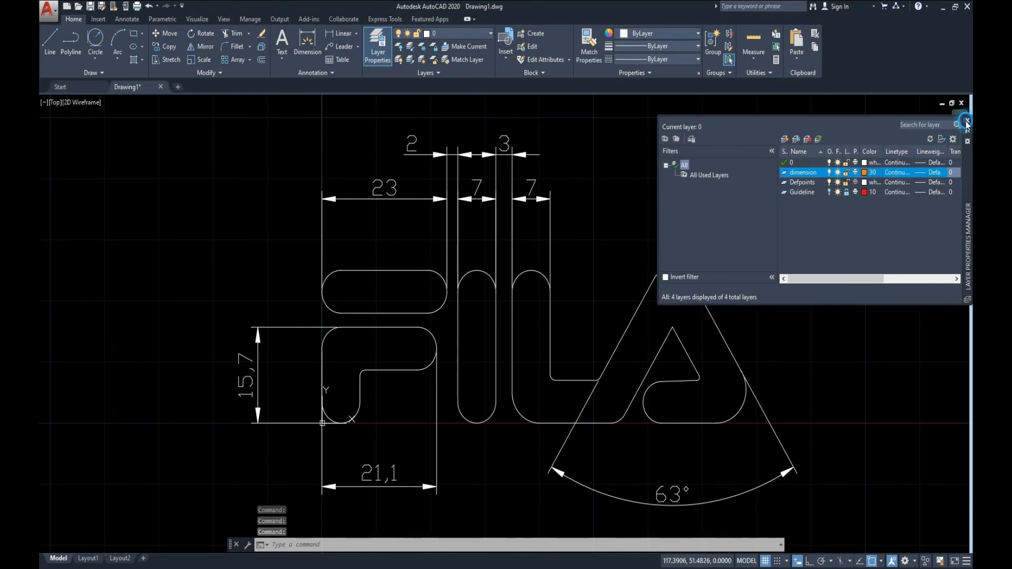
click(966, 121)
Move all the existing linear dimensions and the angular dimension of the logo to the dimension layer.
click(624, 145)
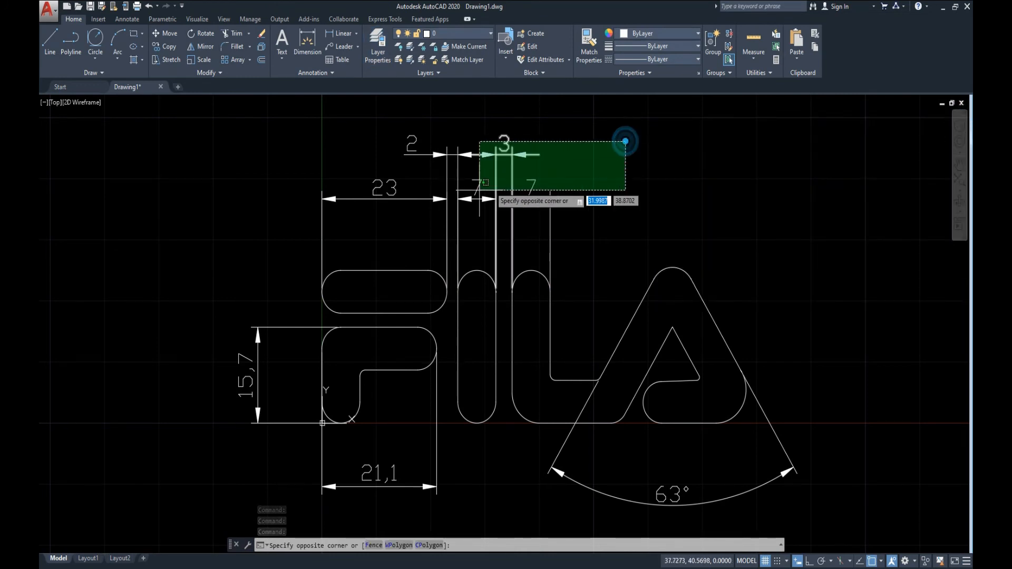
click(324, 239)
click(240, 428)
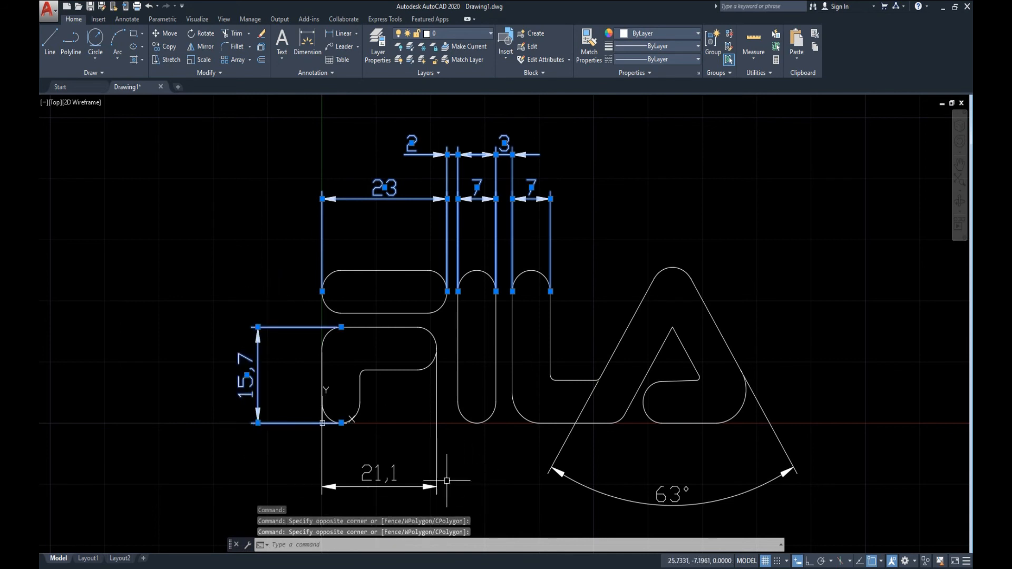
click(451, 461)
click(335, 498)
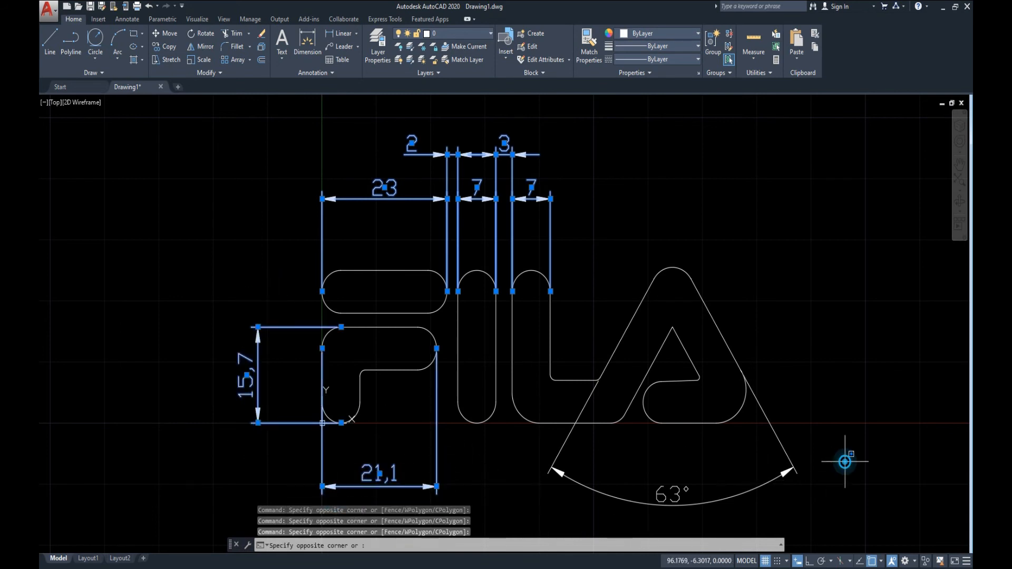
click(535, 492)
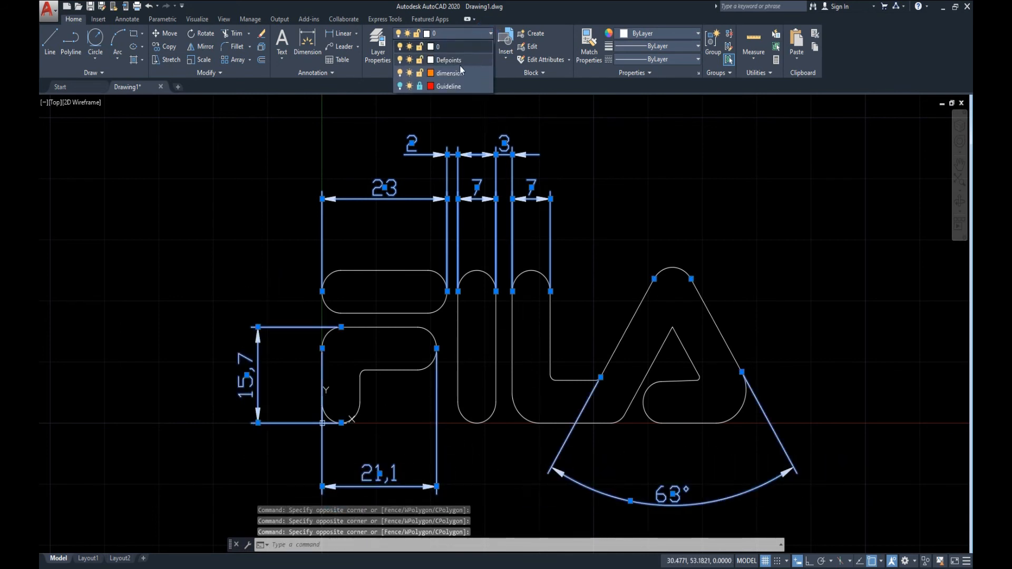
click(459, 72)
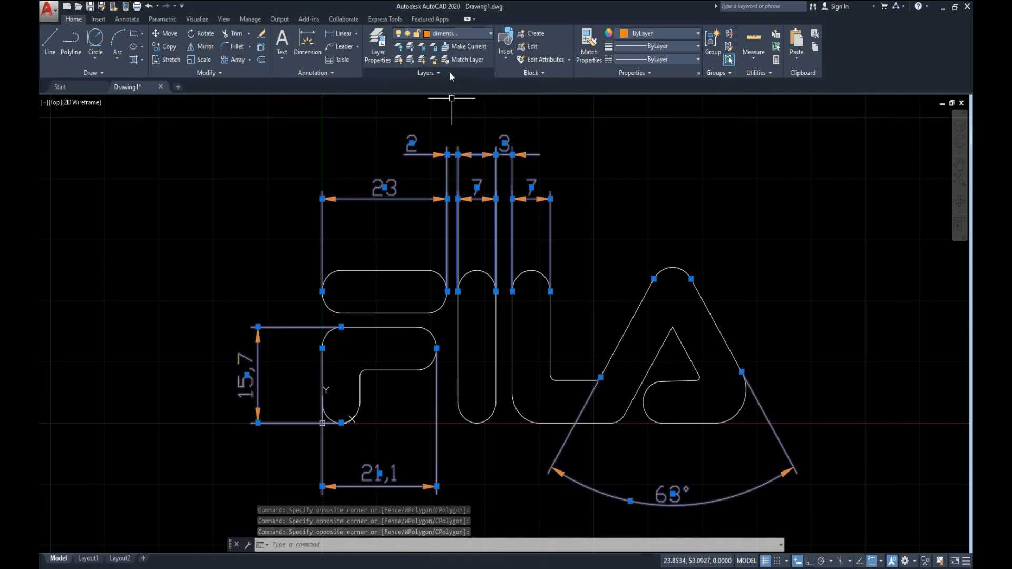
key(Escape)
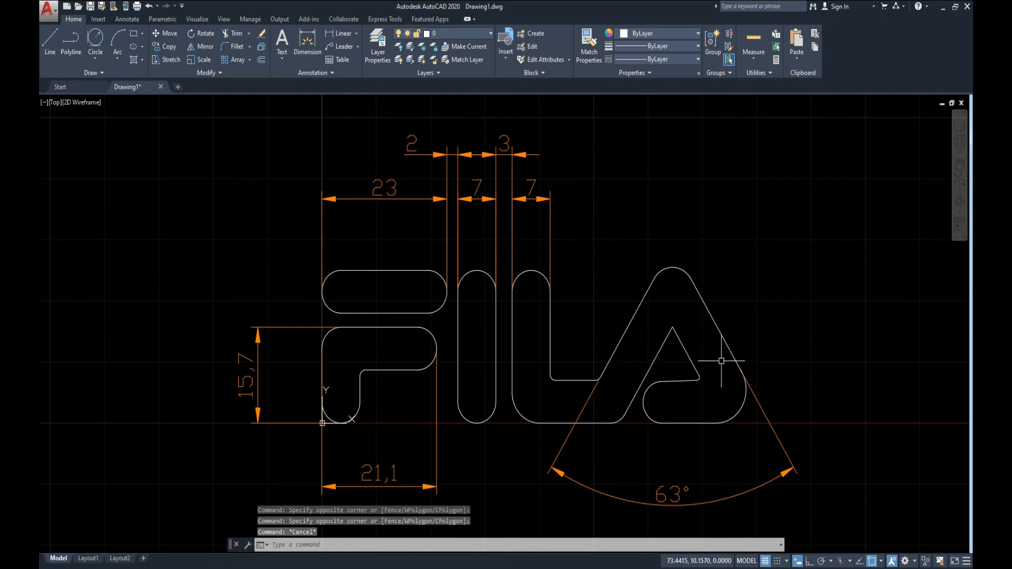
key(Escape)
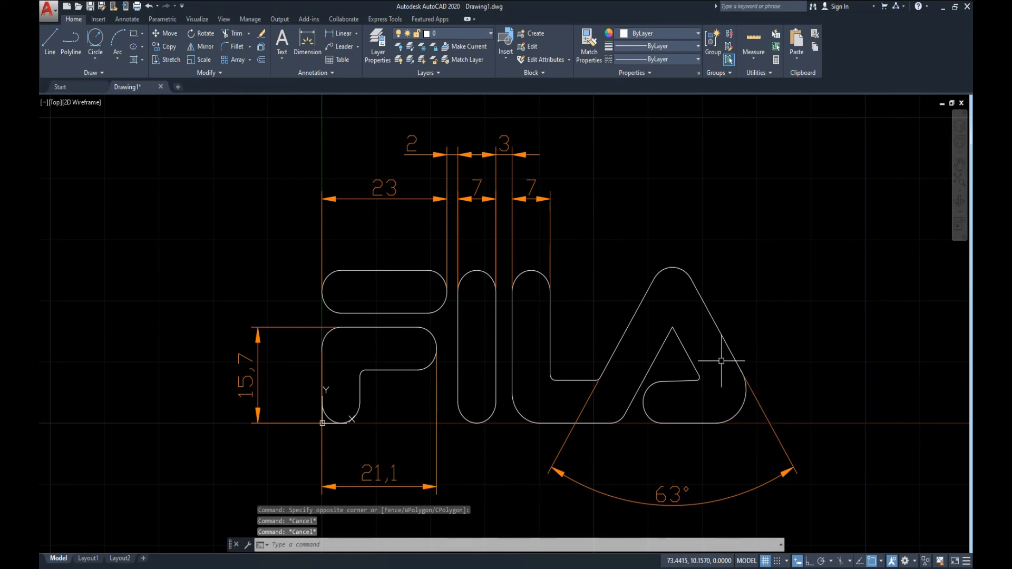
Make the dimension layer current and add radius dimensions to both rounded ends of the F's upper bar.
click(467, 35)
click(450, 74)
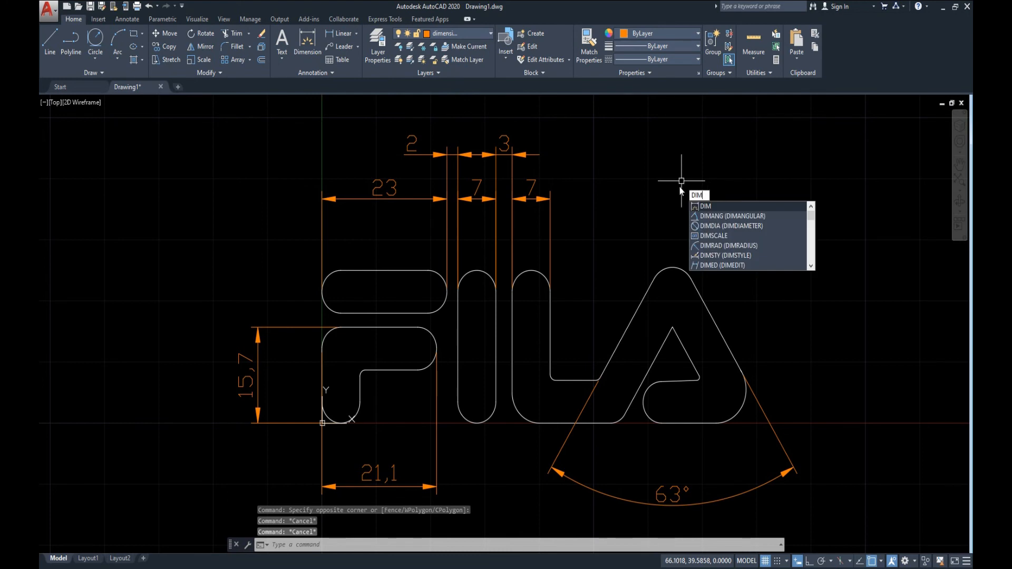
text(RA)
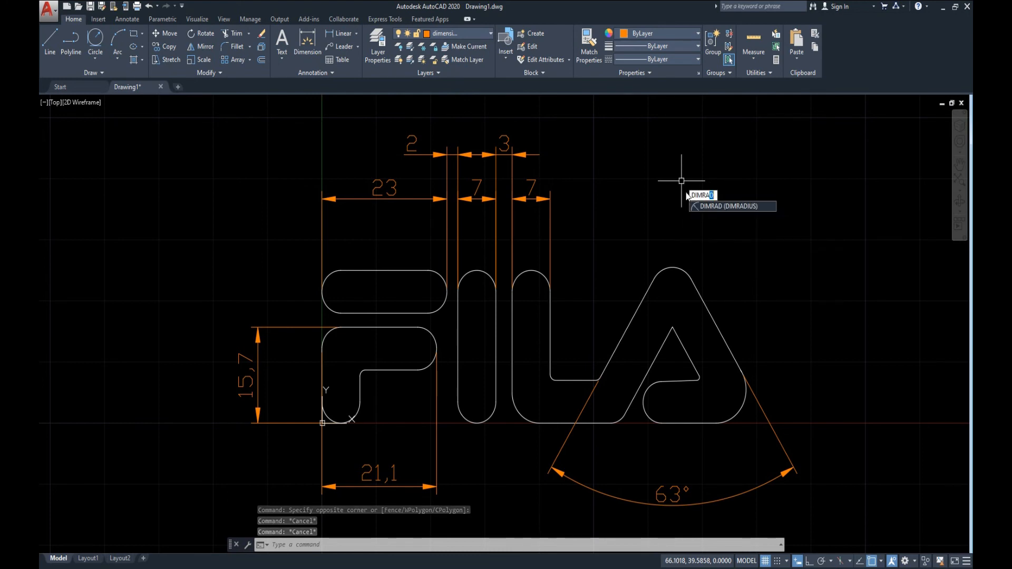
key(Return)
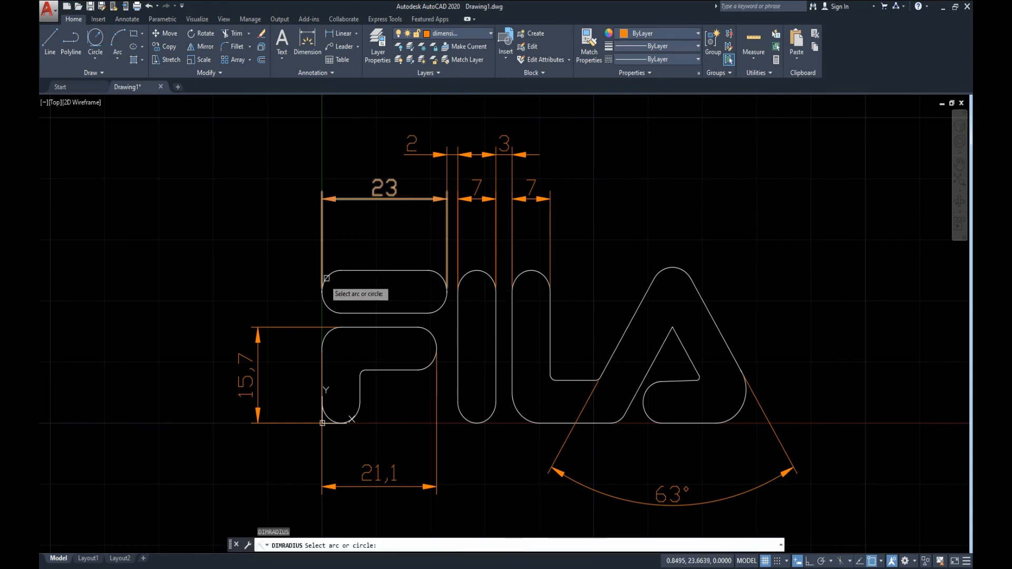
click(331, 274)
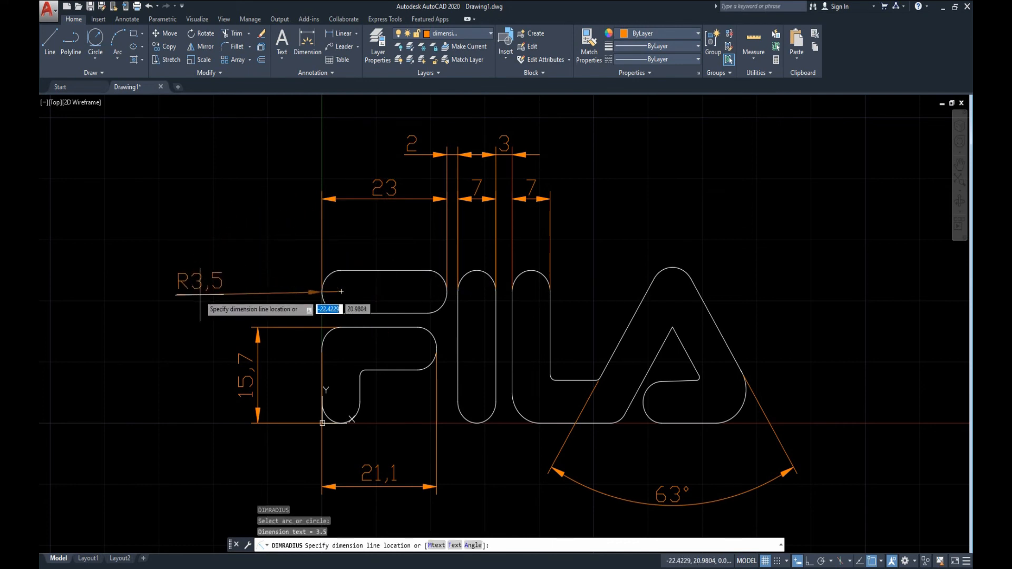
click(215, 289)
key(Return)
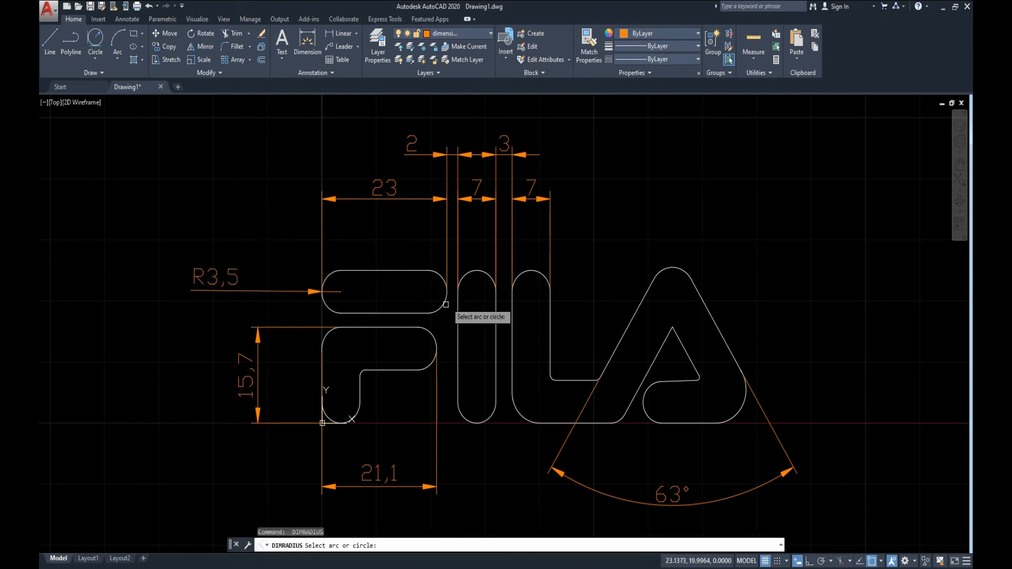
click(444, 304)
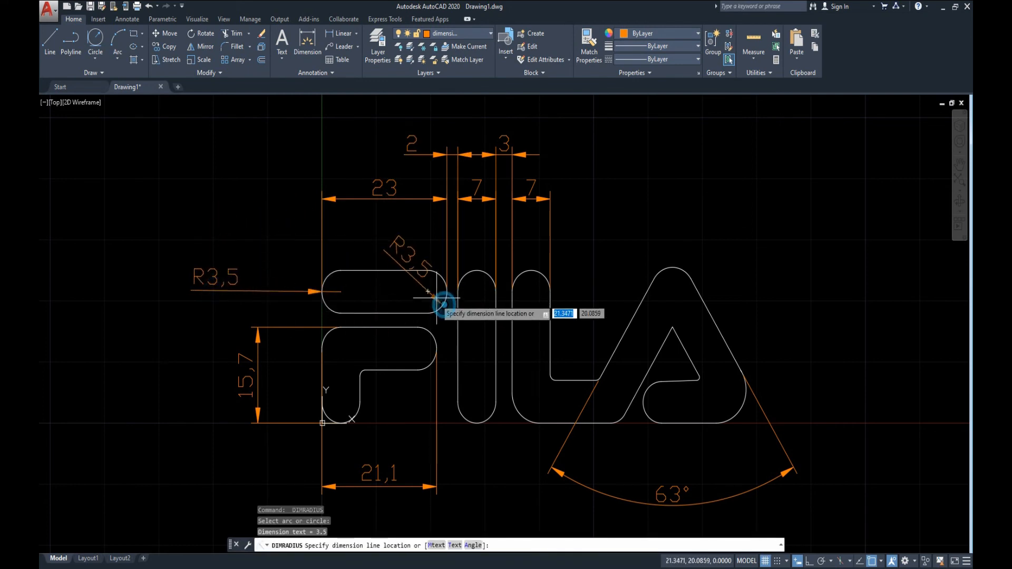
click(367, 256)
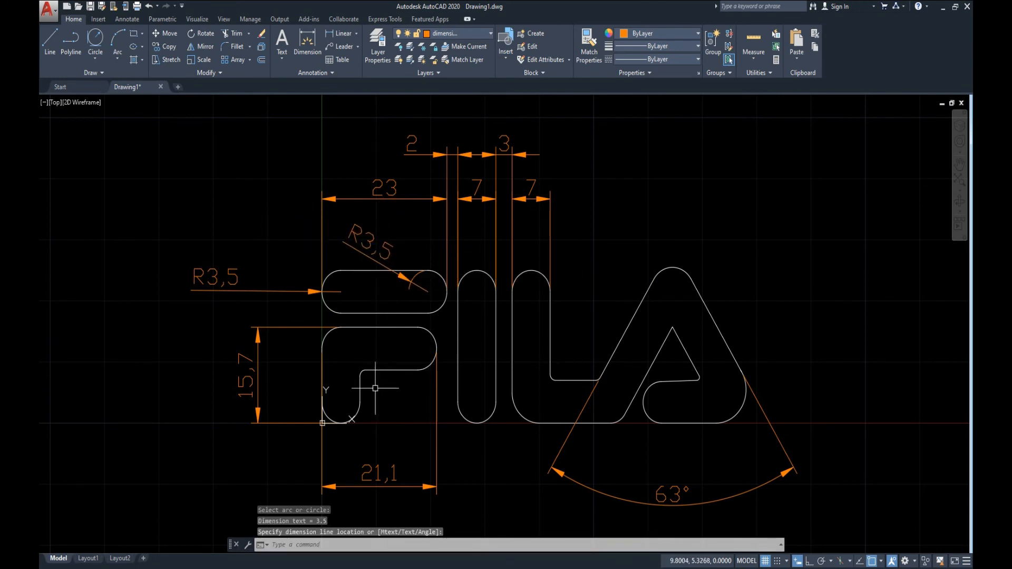
Add radius dimensions to the F's lower shape, at the bottom of its stem and the right end of its arm.
key(Return)
click(330, 416)
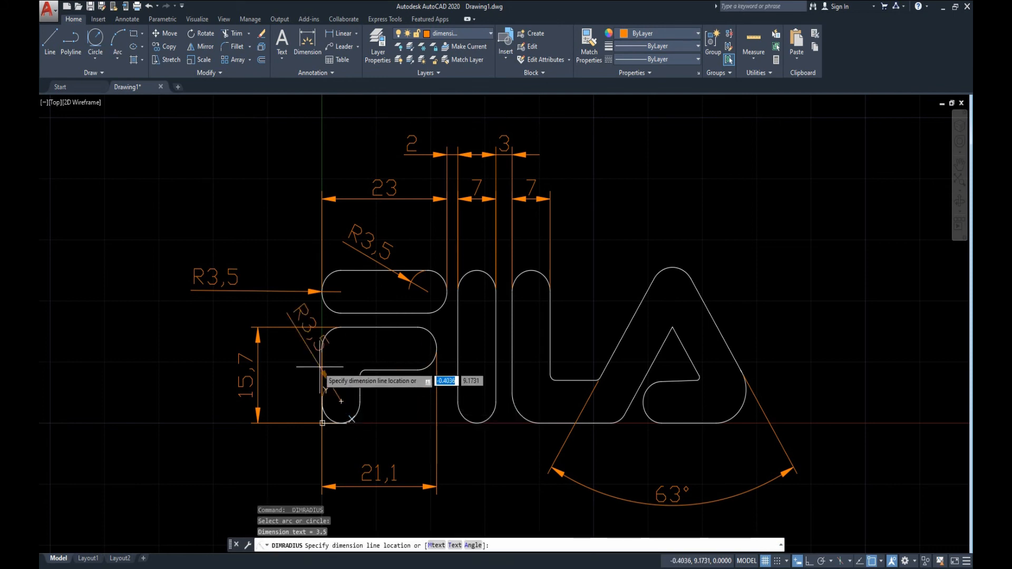
click(393, 432)
key(Return)
click(433, 335)
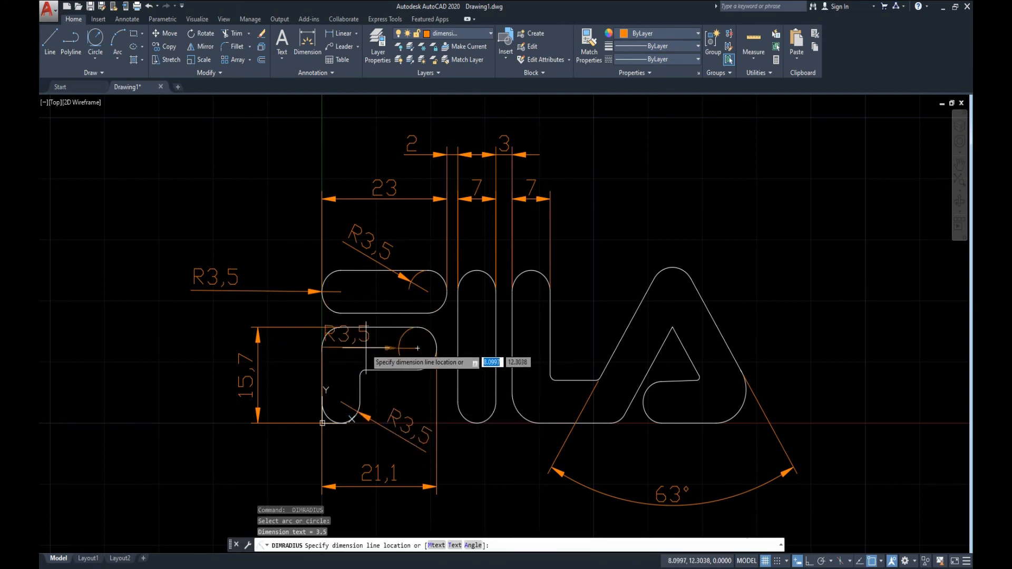
click(418, 348)
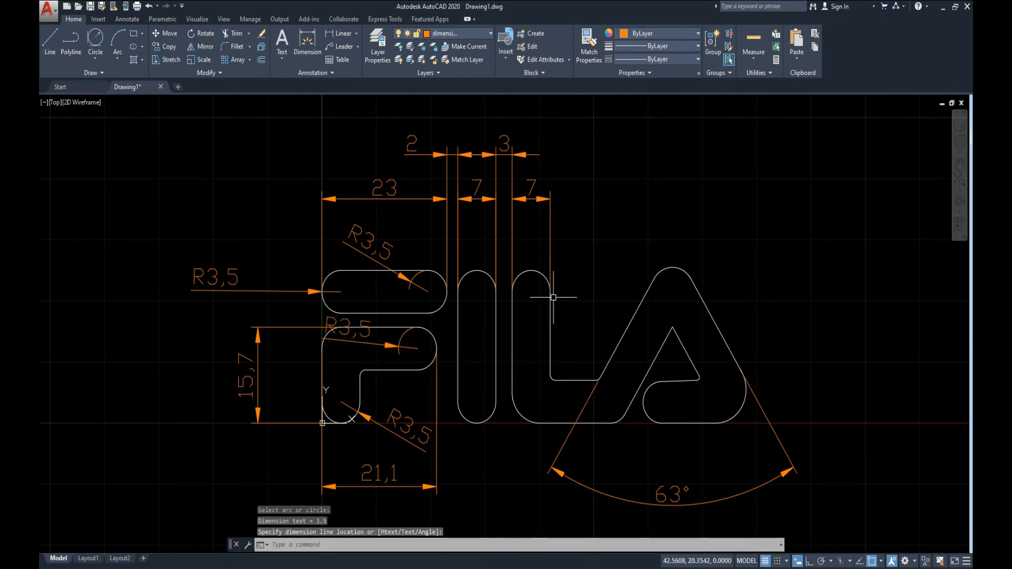
Add diameter dimensions to the lower and upper rounded ends of the letter I.
text(dimdia)
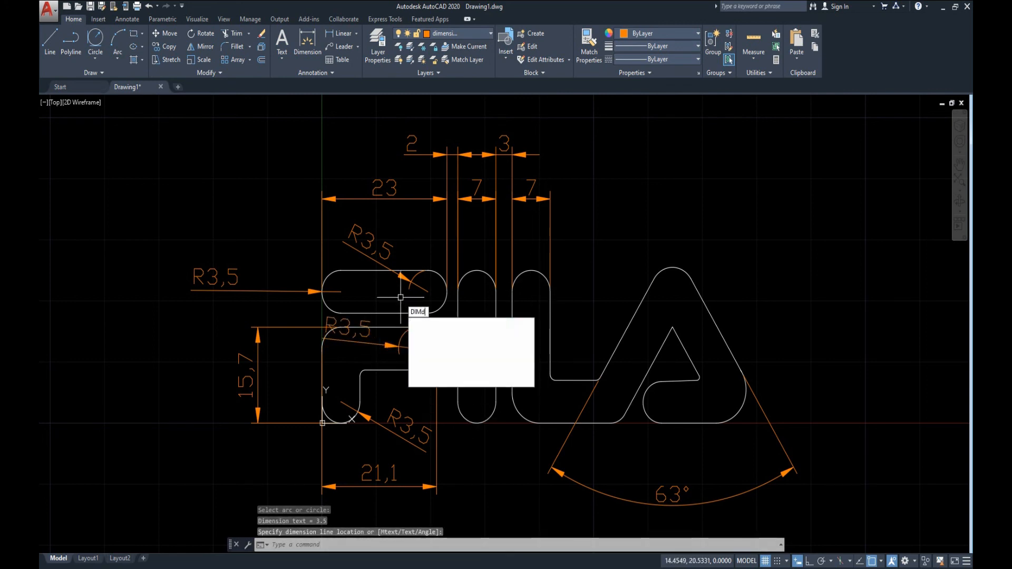
key(Return)
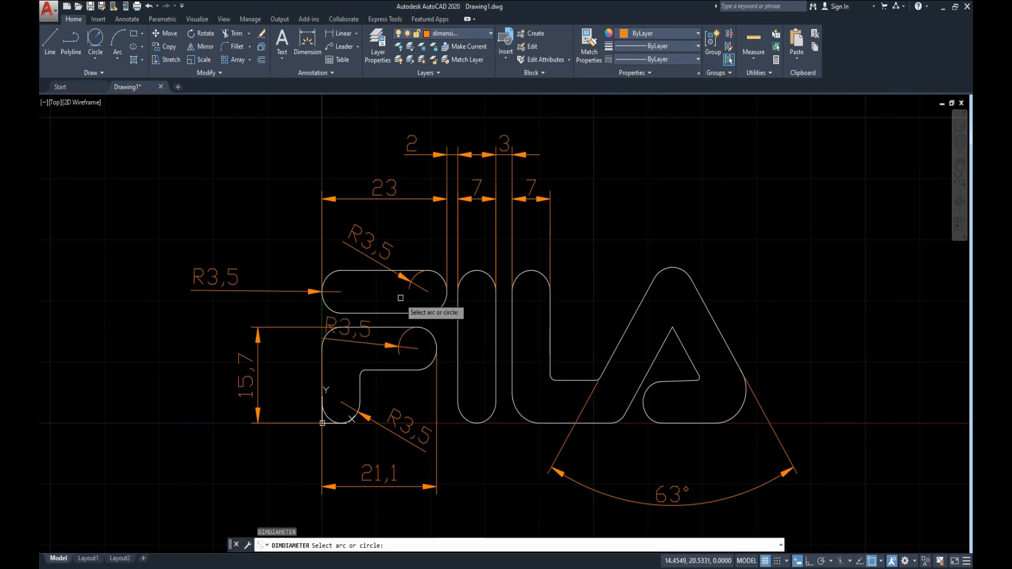
click(481, 420)
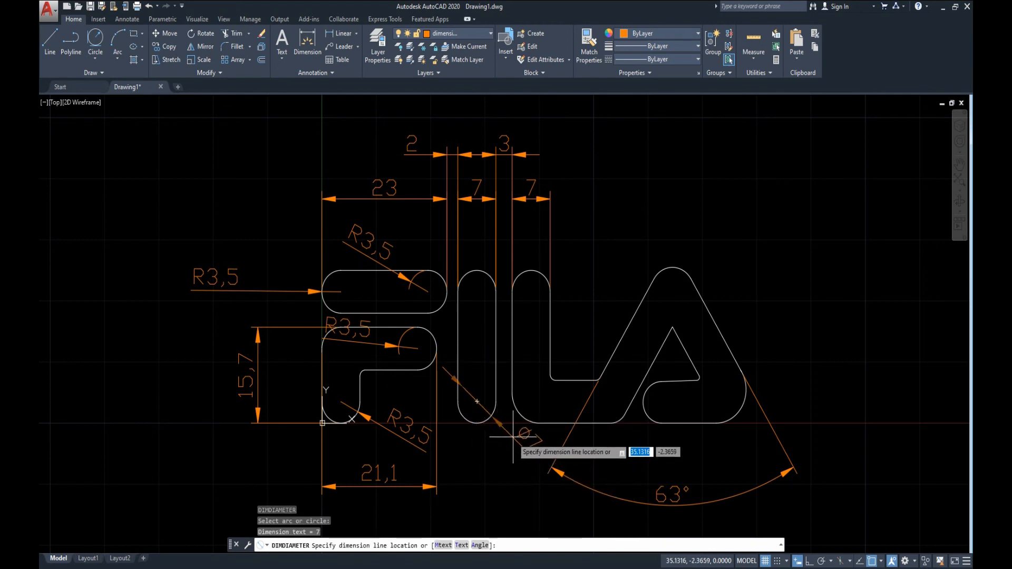
click(513, 436)
key(Return)
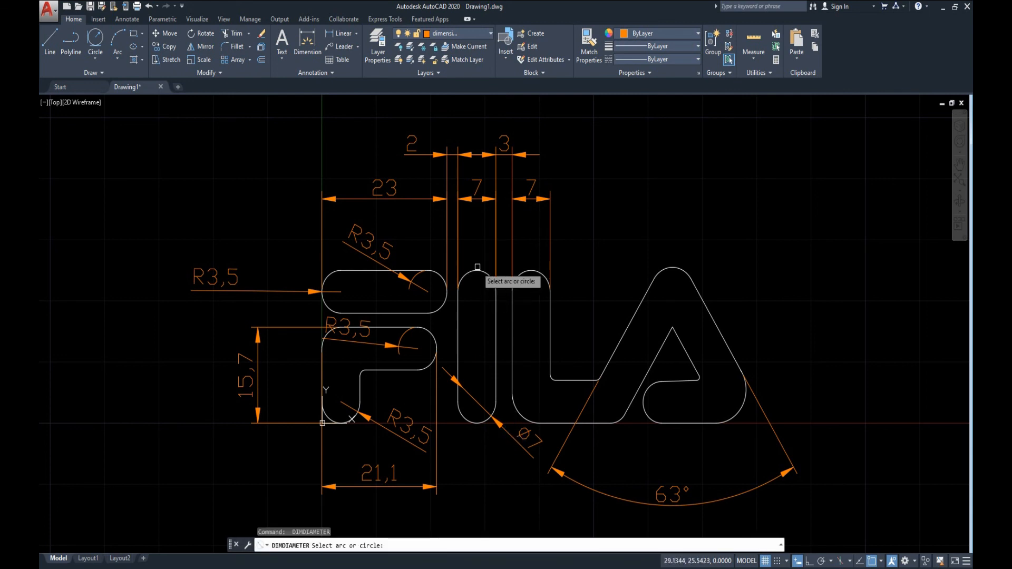
click(476, 271)
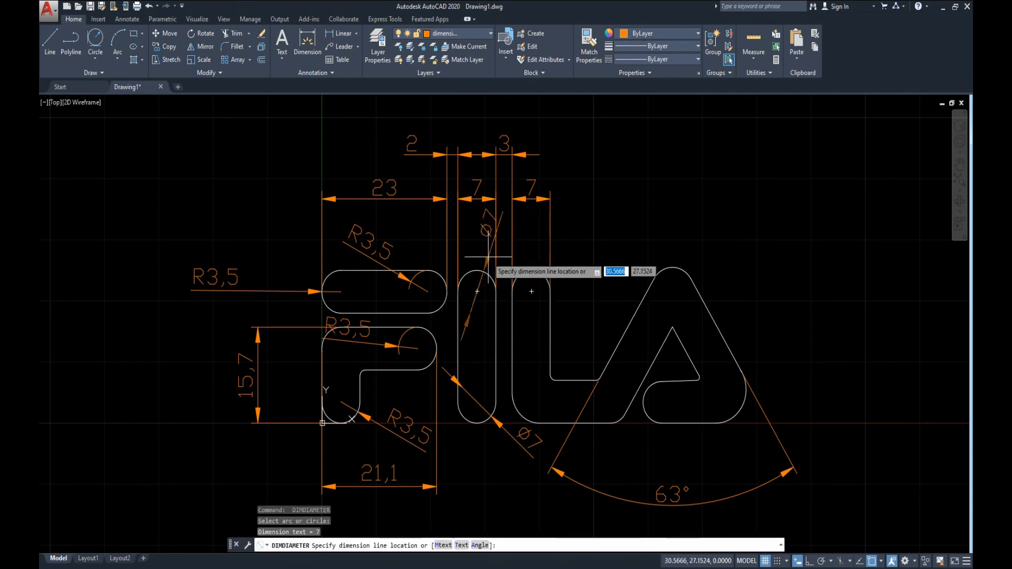
click(484, 234)
Add diameter dimensions to the L's small inner corner fillet and the fillet where the L's arm meets the A.
key(Return)
click(555, 375)
click(598, 324)
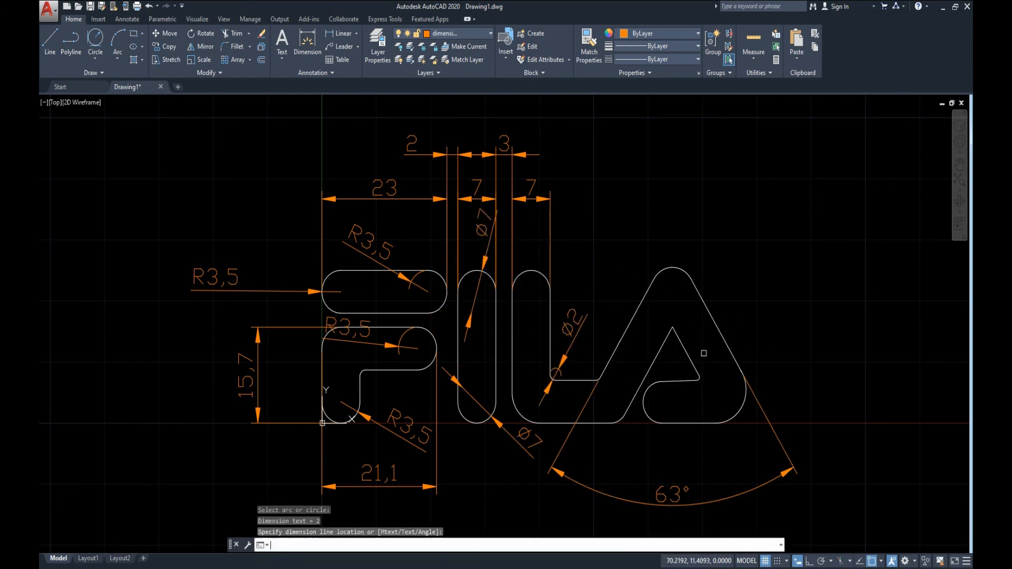
key(Return)
scroll(606, 388, up, 6)
click(603, 375)
click(665, 319)
scroll(539, 312, down, 6)
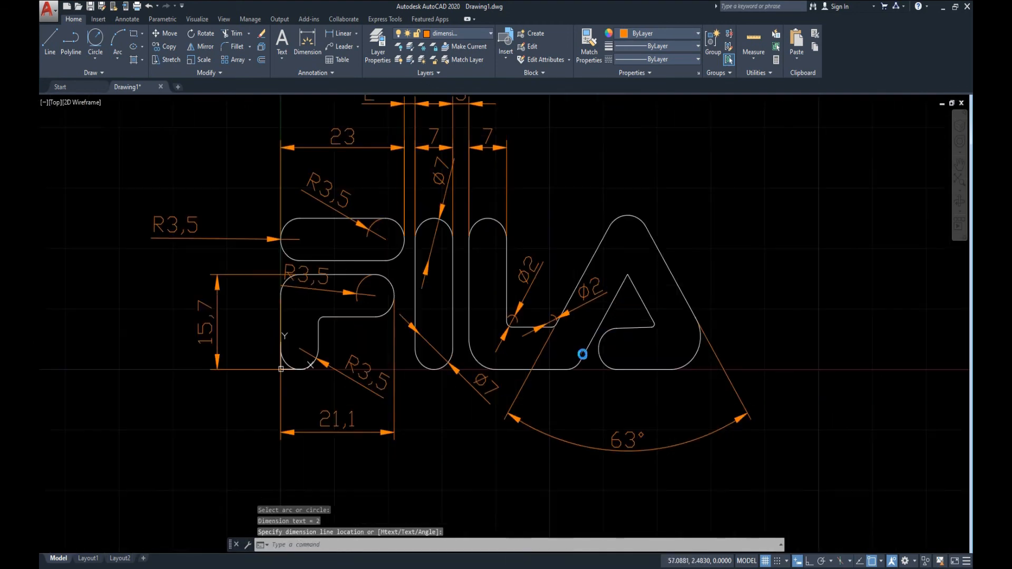
Add a diameter dimension to the small fillet at the lower right corner of the A's inner triangle.
key(Return)
scroll(653, 324, up, 10)
click(621, 302)
scroll(680, 318, down, 8)
click(754, 266)
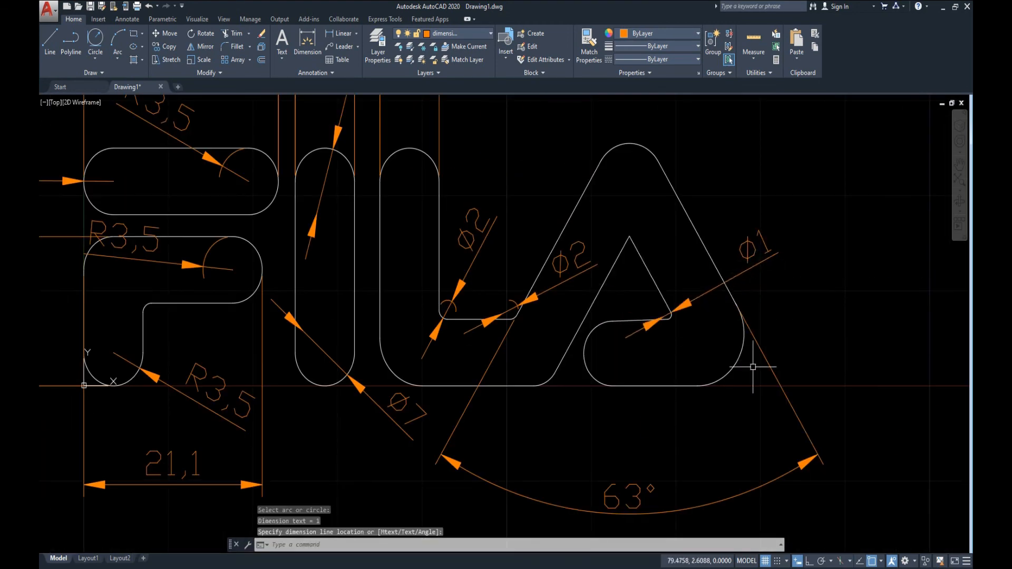
Add diameter dimensions to the A's large lower right outer curve and the rounded left end of its crossbar.
key(Return)
click(733, 363)
click(852, 322)
key(Return)
click(586, 361)
click(589, 364)
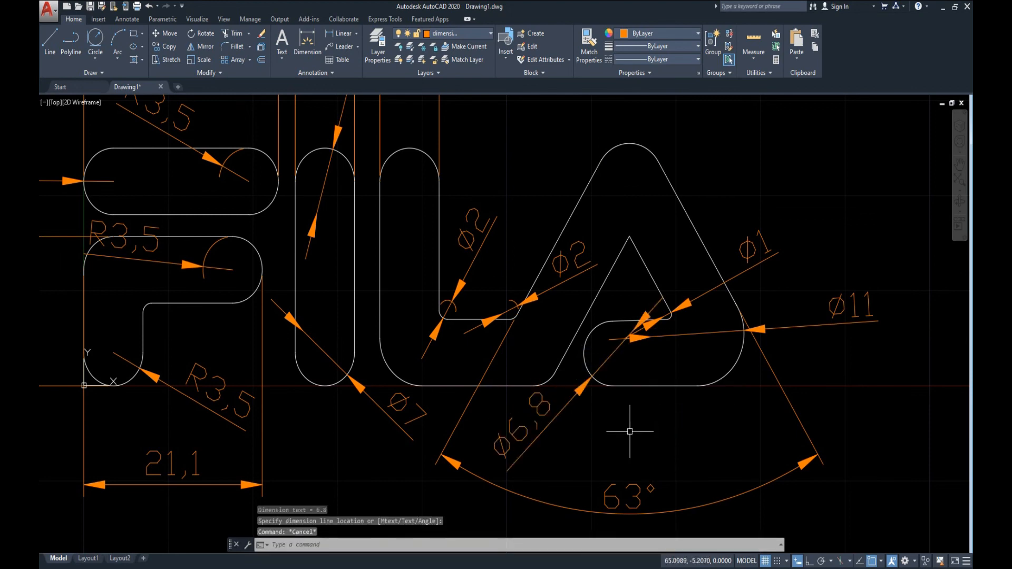
Add a horizontal linear dimension from the A's apex to the right edge of the L's stem, aligned with the neighbouring width dimensions.
scroll(644, 429, down, 8)
scroll(576, 362, up, 3)
text(dim)
key(Return)
scroll(627, 334, up, 4)
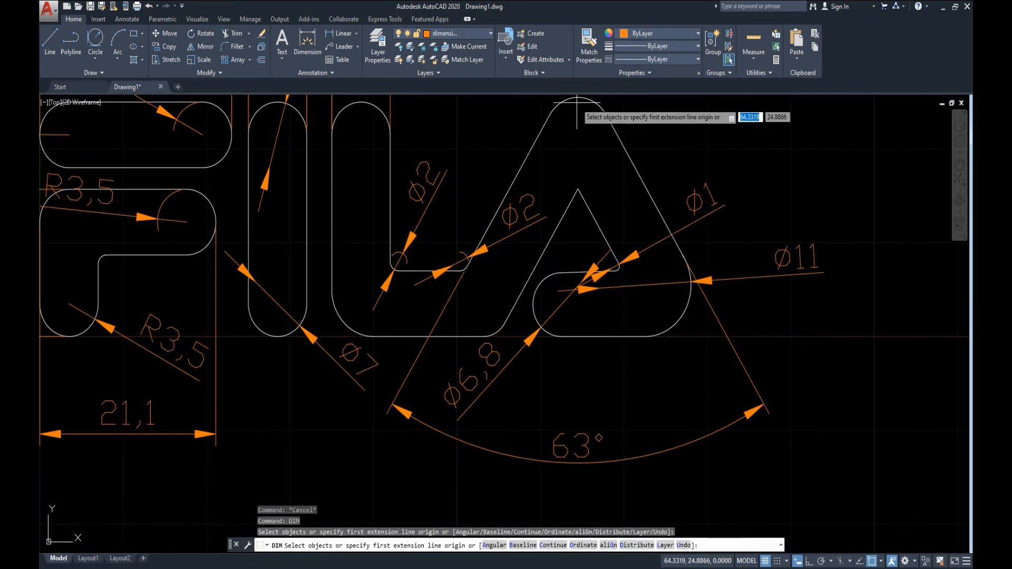
scroll(598, 132, down, 2)
scroll(533, 199, up, 5)
click(502, 303)
middle_drag(115, 323, 447, 337)
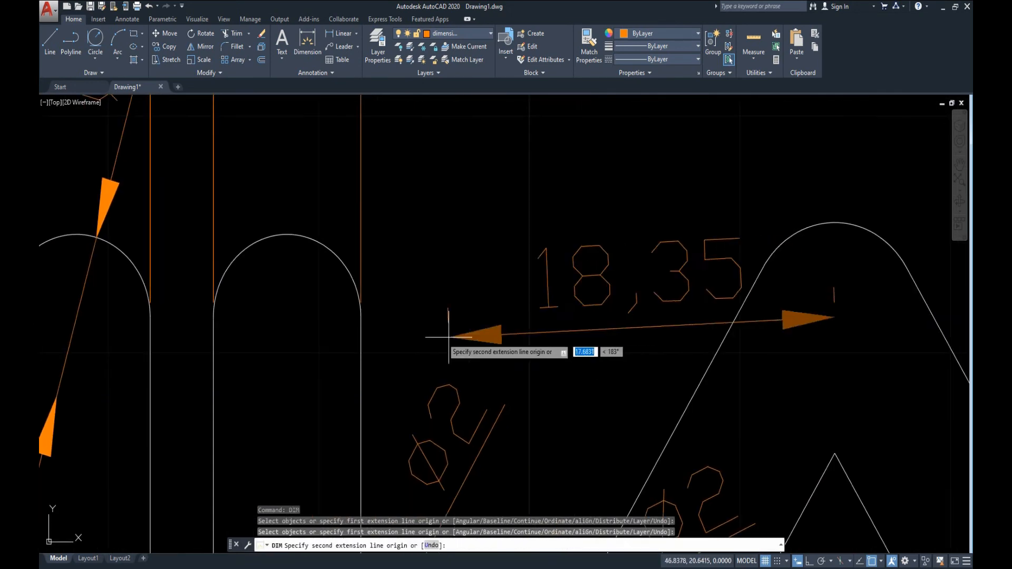
click(361, 317)
middle_drag(520, 236, 504, 481)
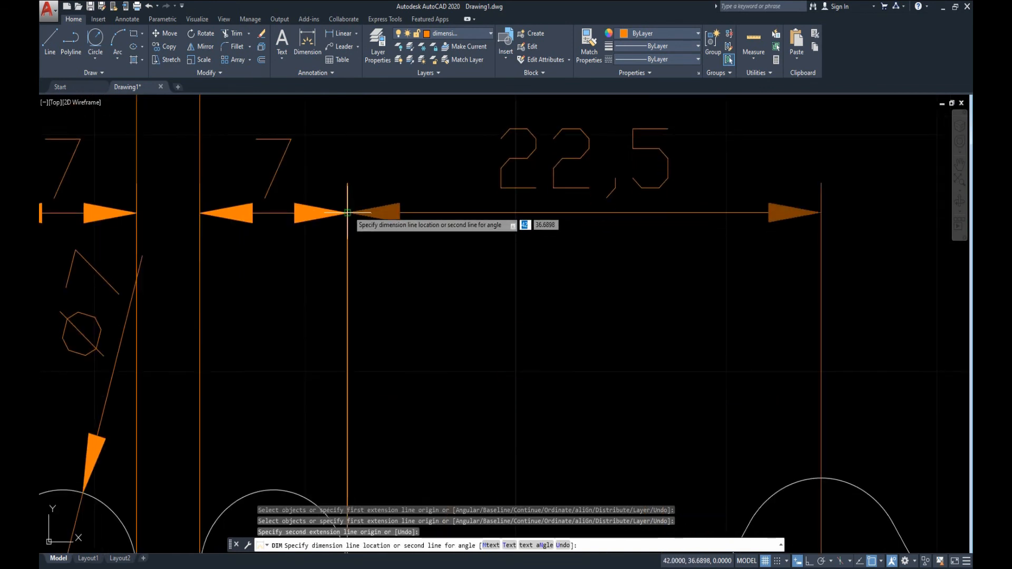
click(346, 213)
key(Return)
scroll(581, 369, down, 6)
middle_drag(603, 343, 598, 145)
Lock the dimension layer and turn it off to hide all the dimensions.
click(462, 35)
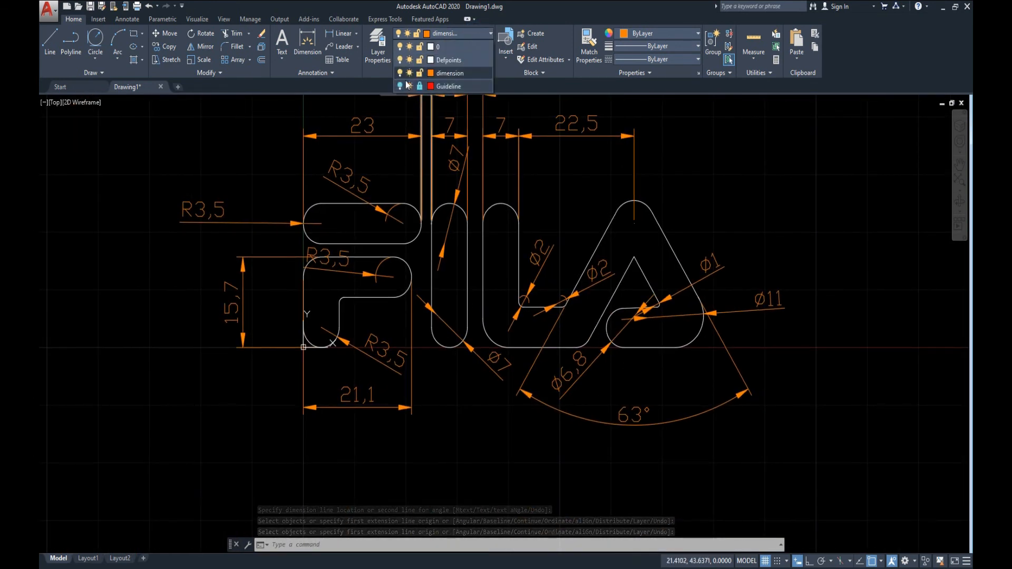
click(417, 74)
click(399, 73)
click(496, 292)
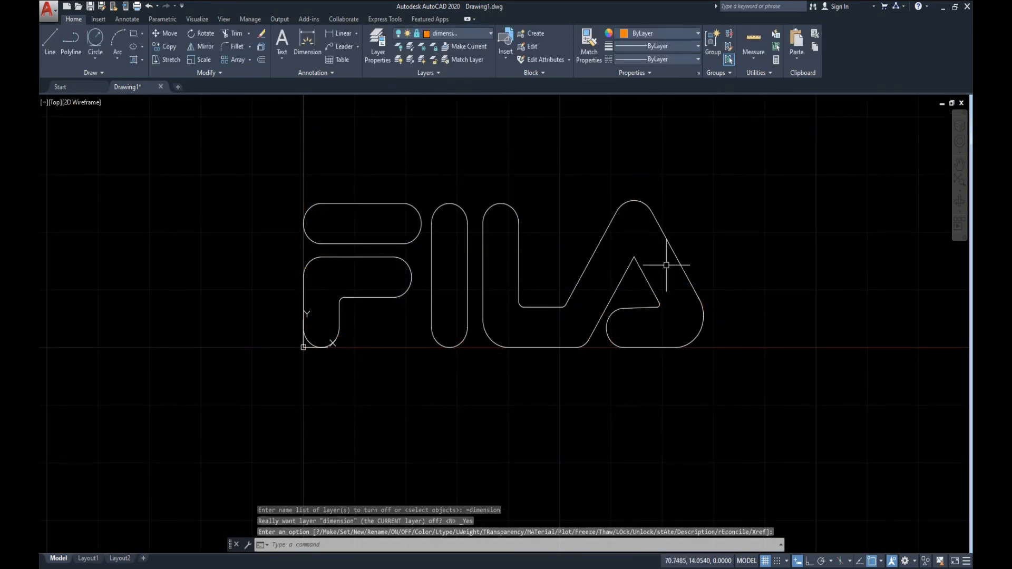
Join the lines and arcs of the F's upper bar into one closed outline.
click(281, 167)
click(424, 244)
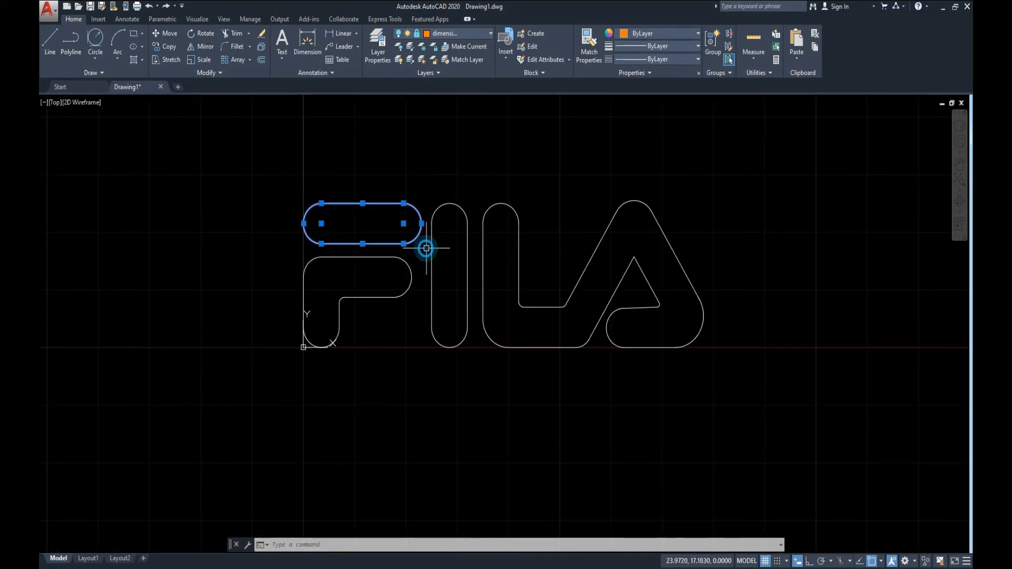
text(joi)
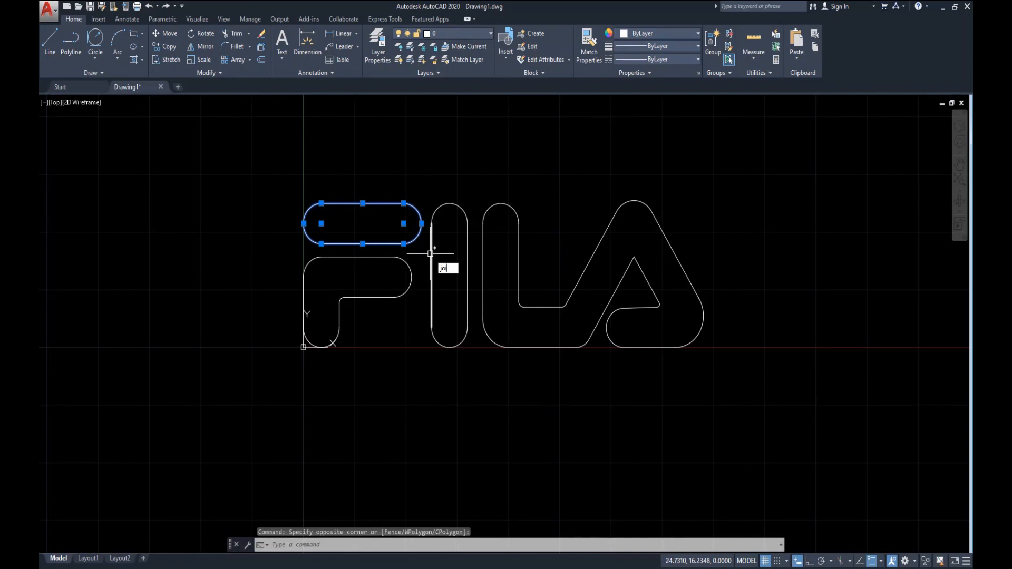
text(n)
key(Return)
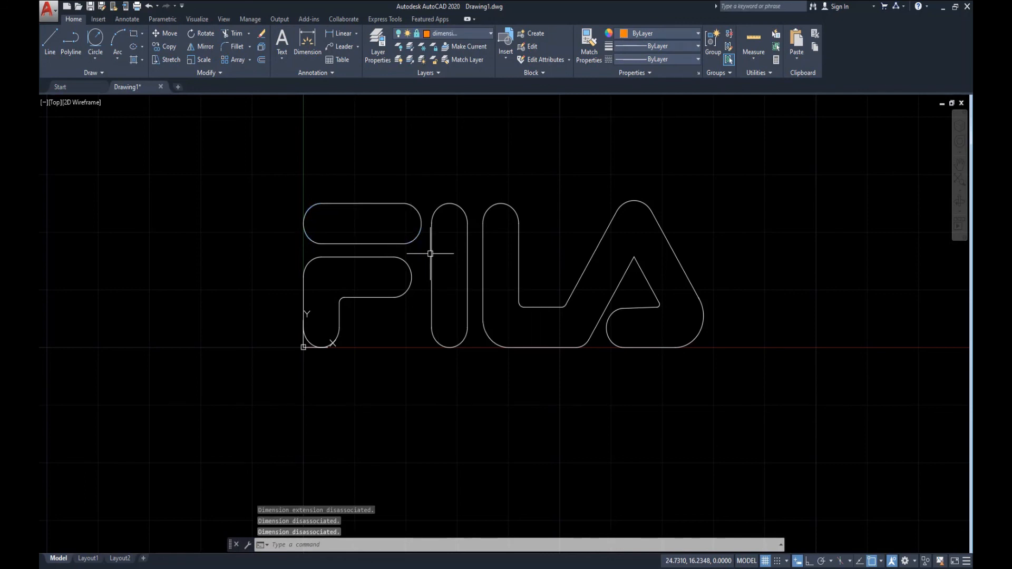
click(371, 206)
key(Escape)
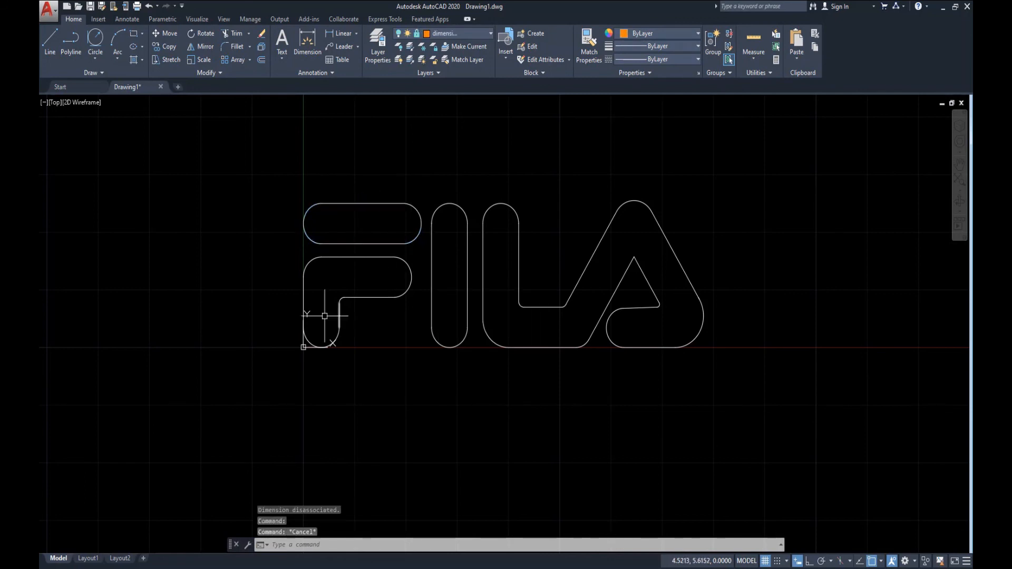
Join all the segments of the F's lower shape into one closed outline.
click(277, 250)
click(422, 365)
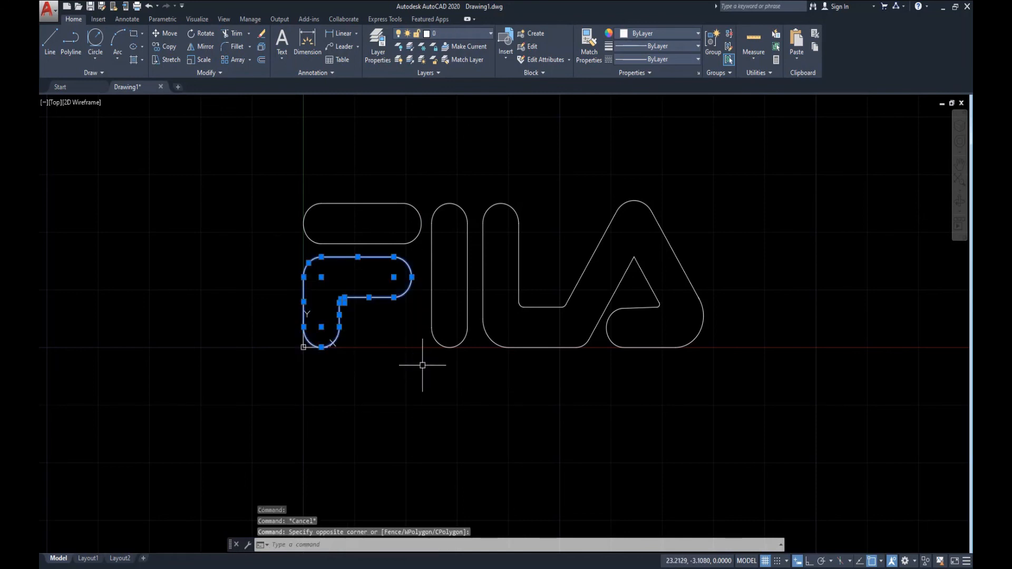
key(Return)
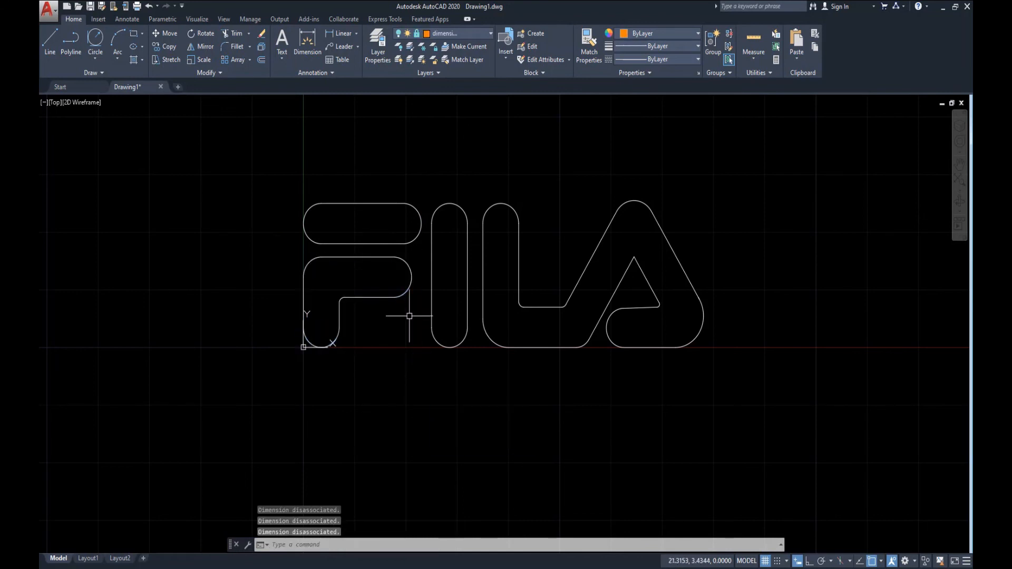
key(Escape)
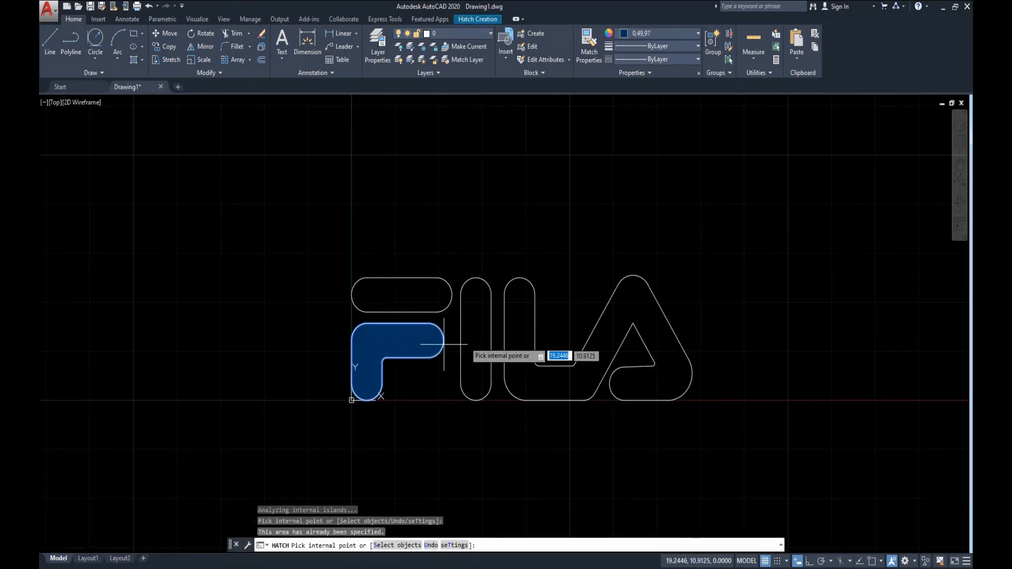
Fill the I and the connected L-A shape with a solid hatch in colour 0,49,97.
click(482, 322)
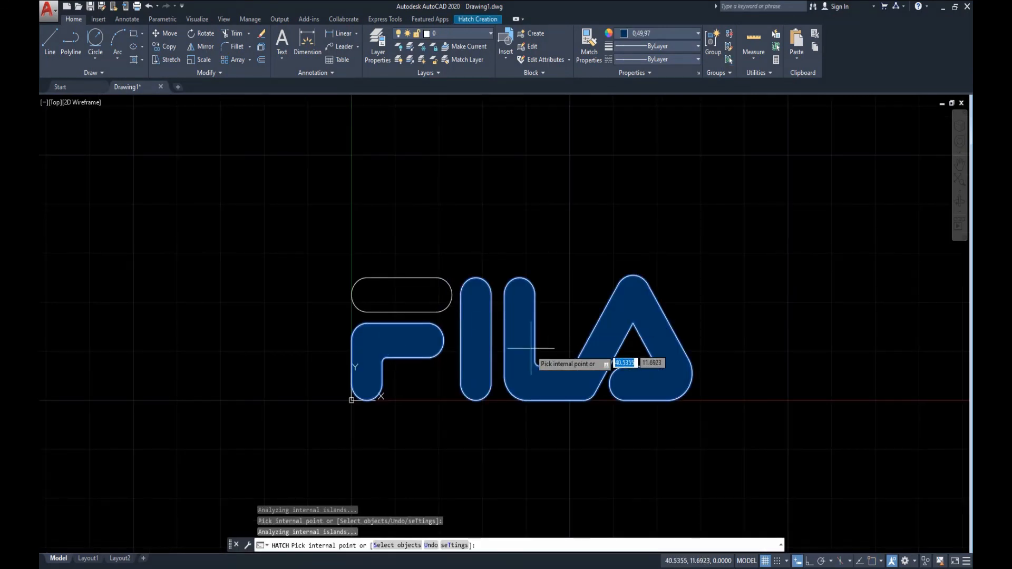
key(Escape)
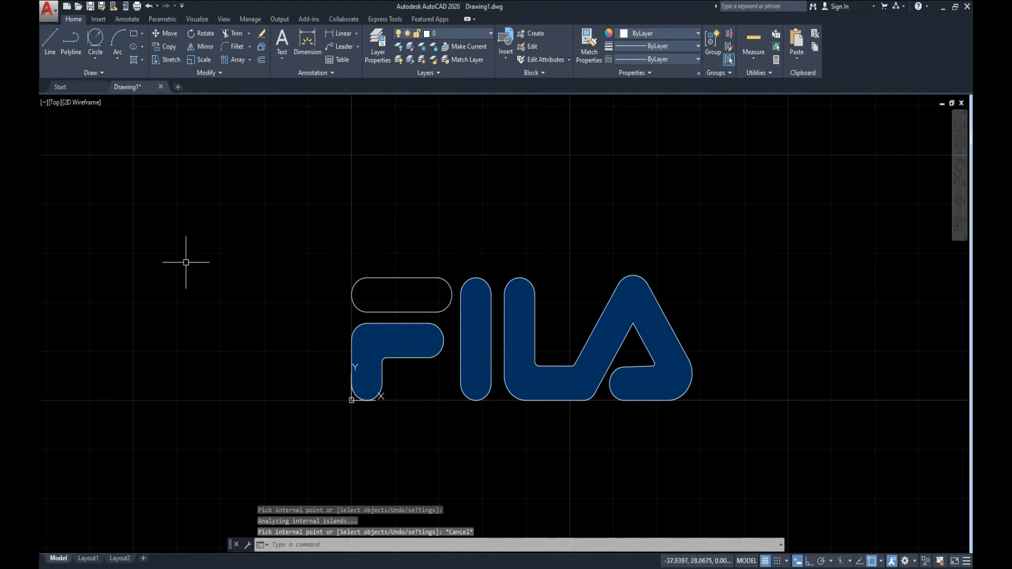
Start a new solid hatch for the F's unfilled upper bar.
key(Return)
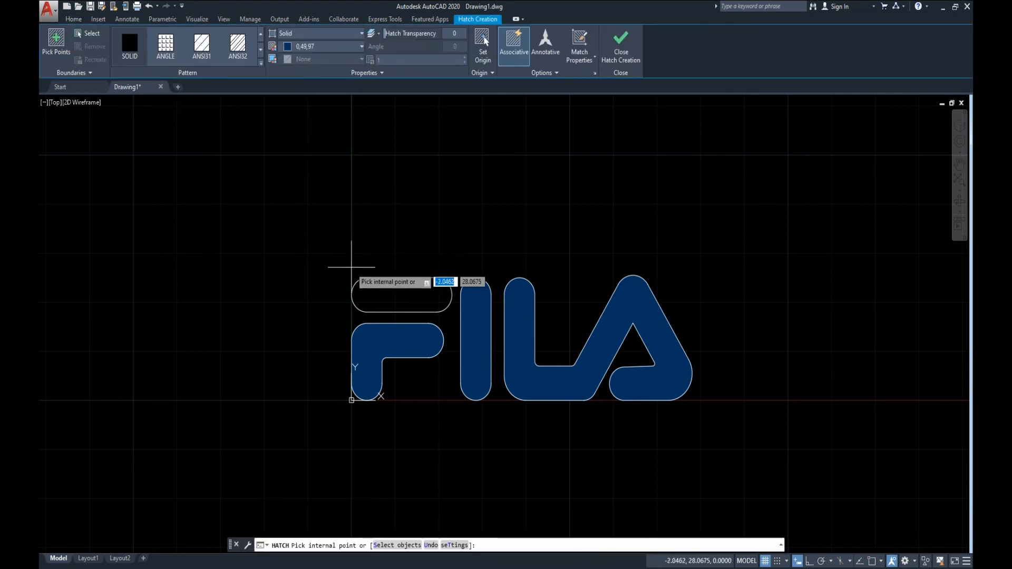